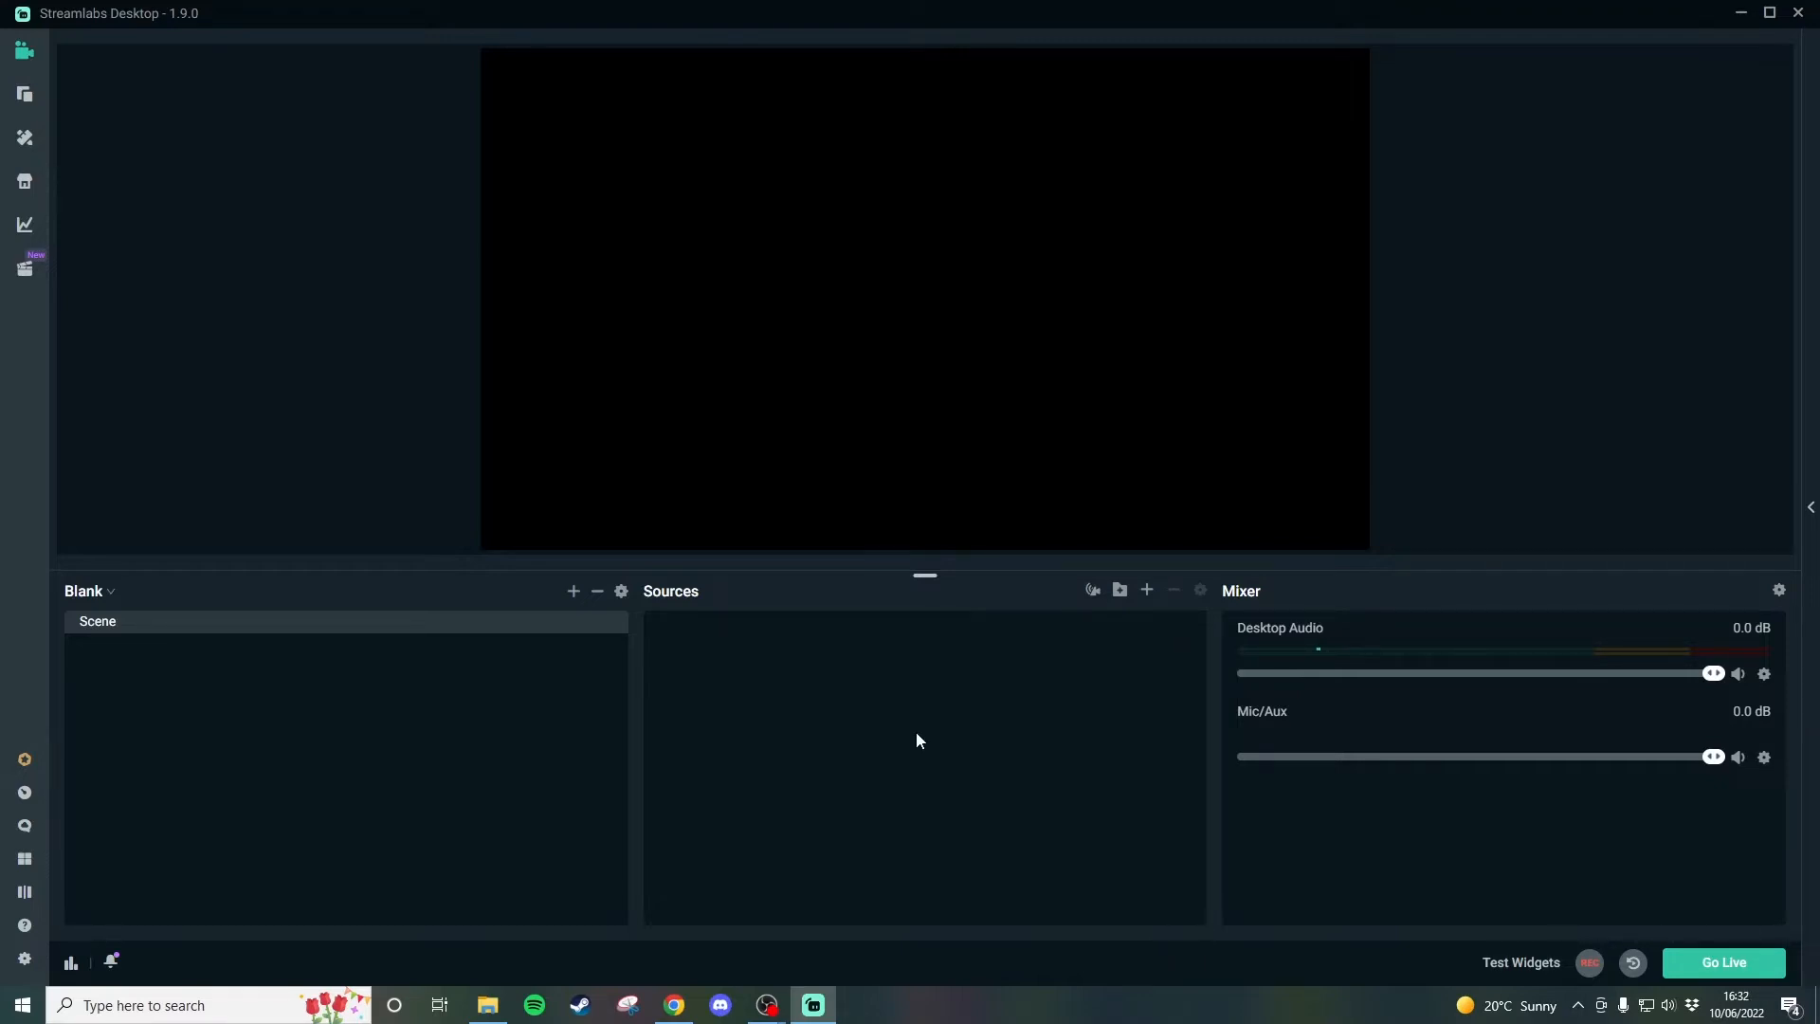
Add label-follower-with-box.webm from the Boxes folder to the scene as a source.
click(487, 1003)
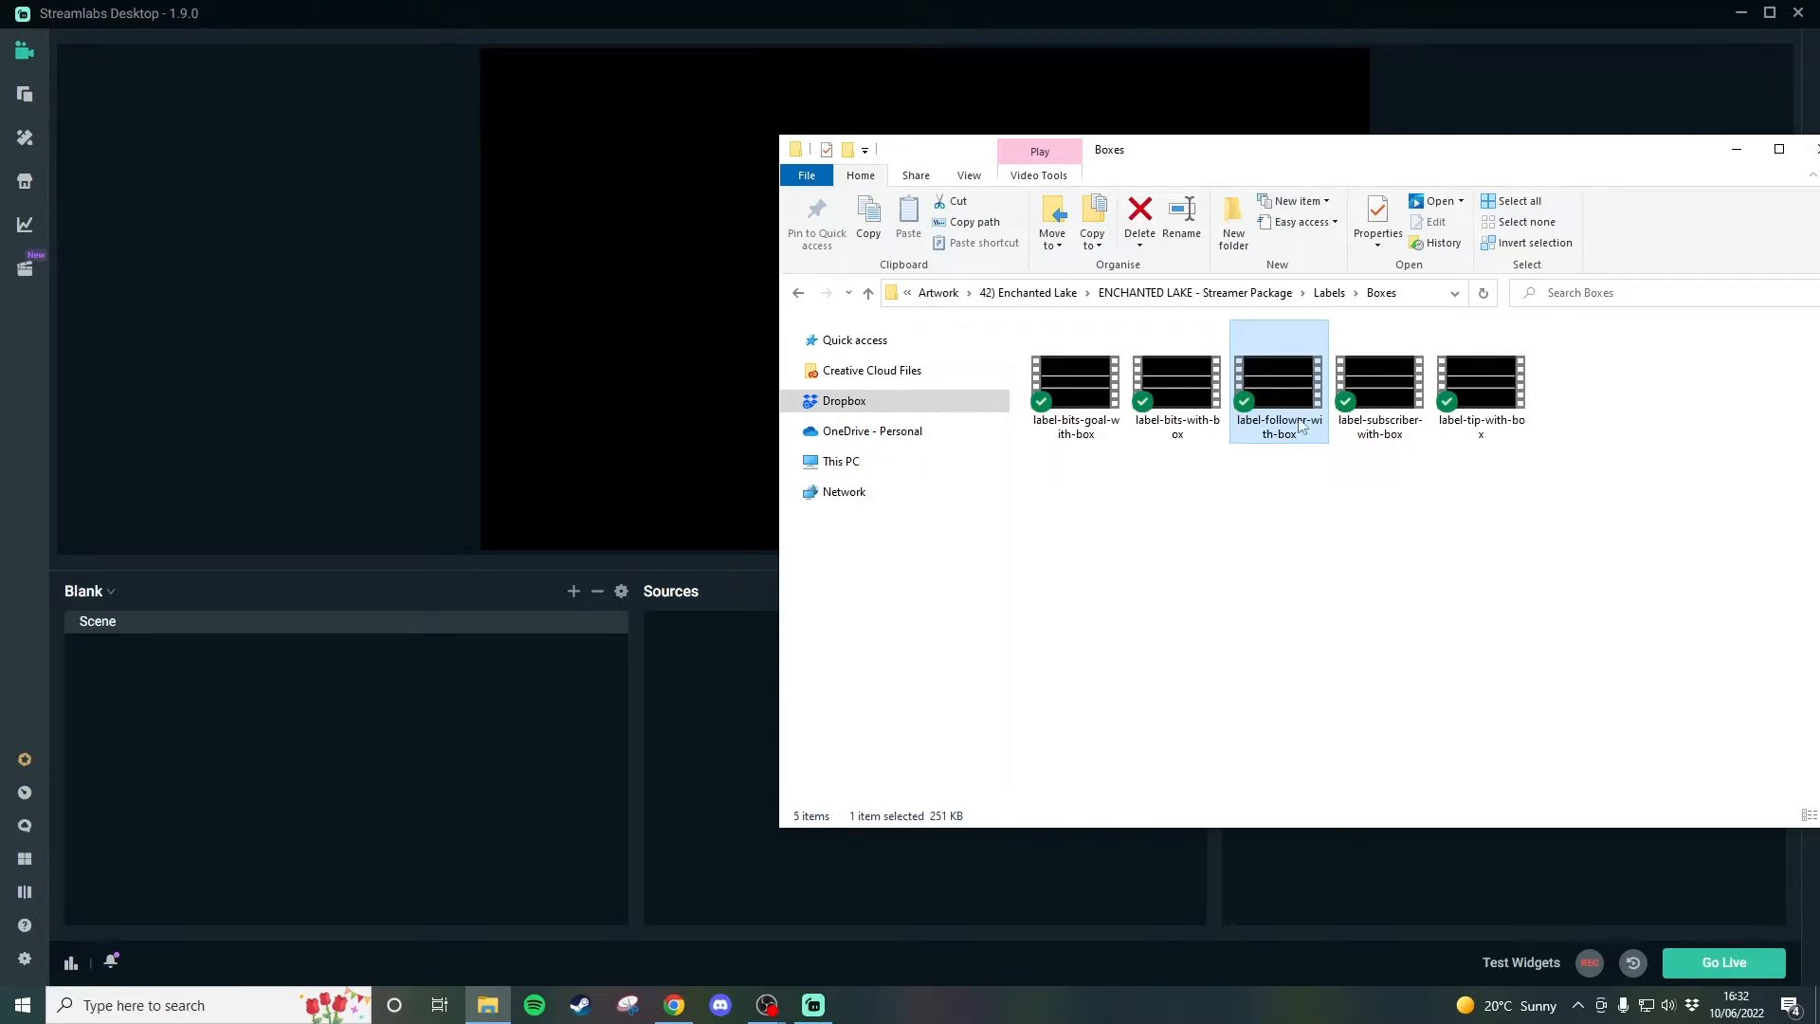
drag(1283, 390, 637, 368)
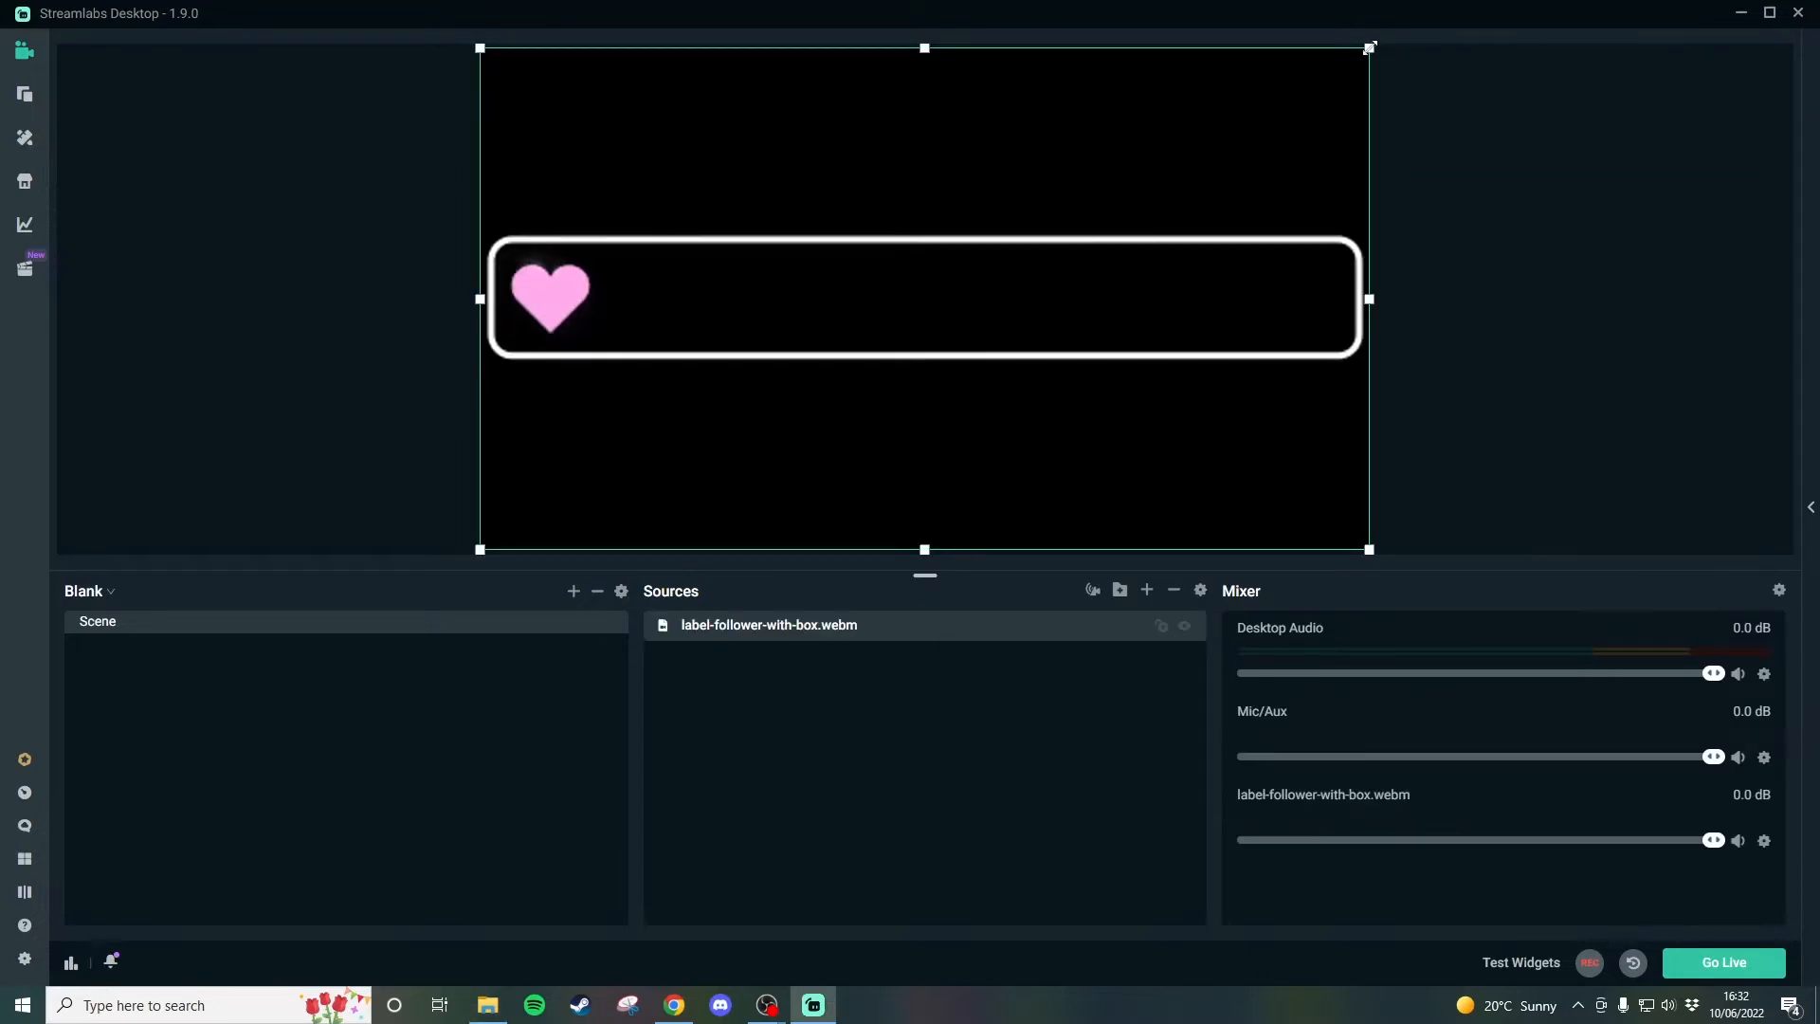
Shrink the heart label box, place it about 88 px from the canvas's left edge and 761 px from its top, and lock it.
drag(1369, 48, 709, 420)
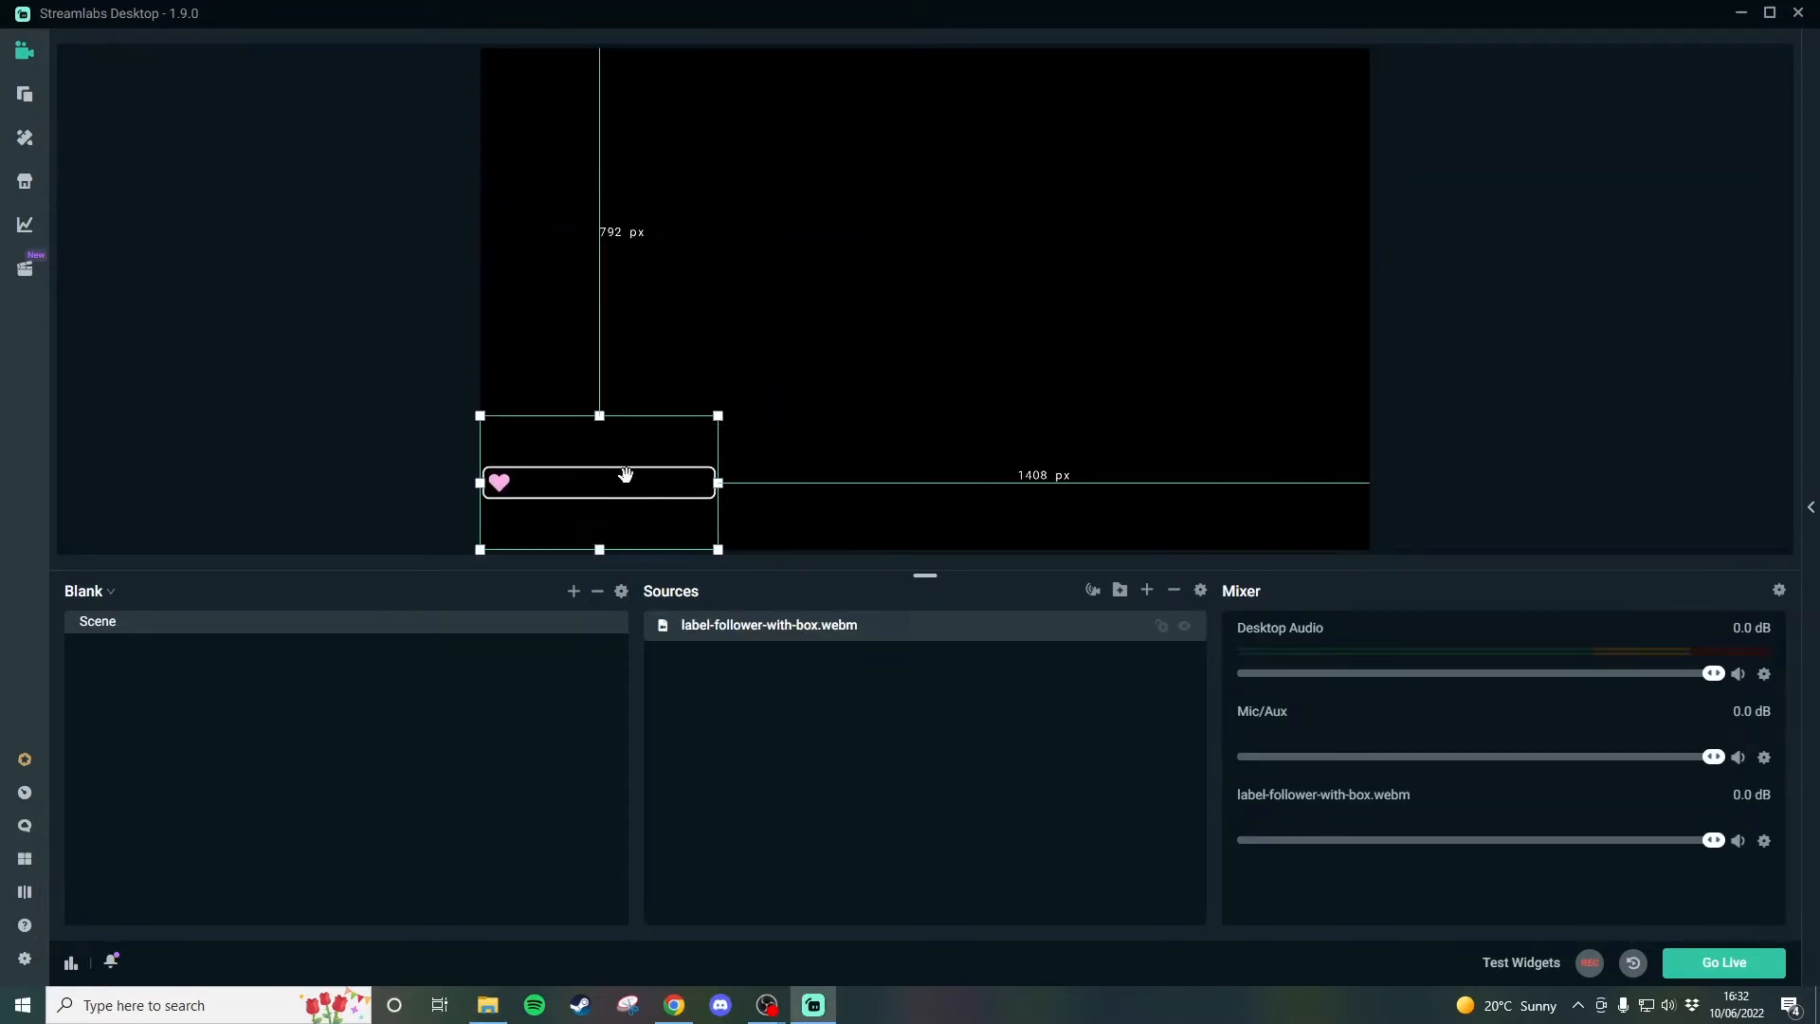
drag(620, 471, 662, 451)
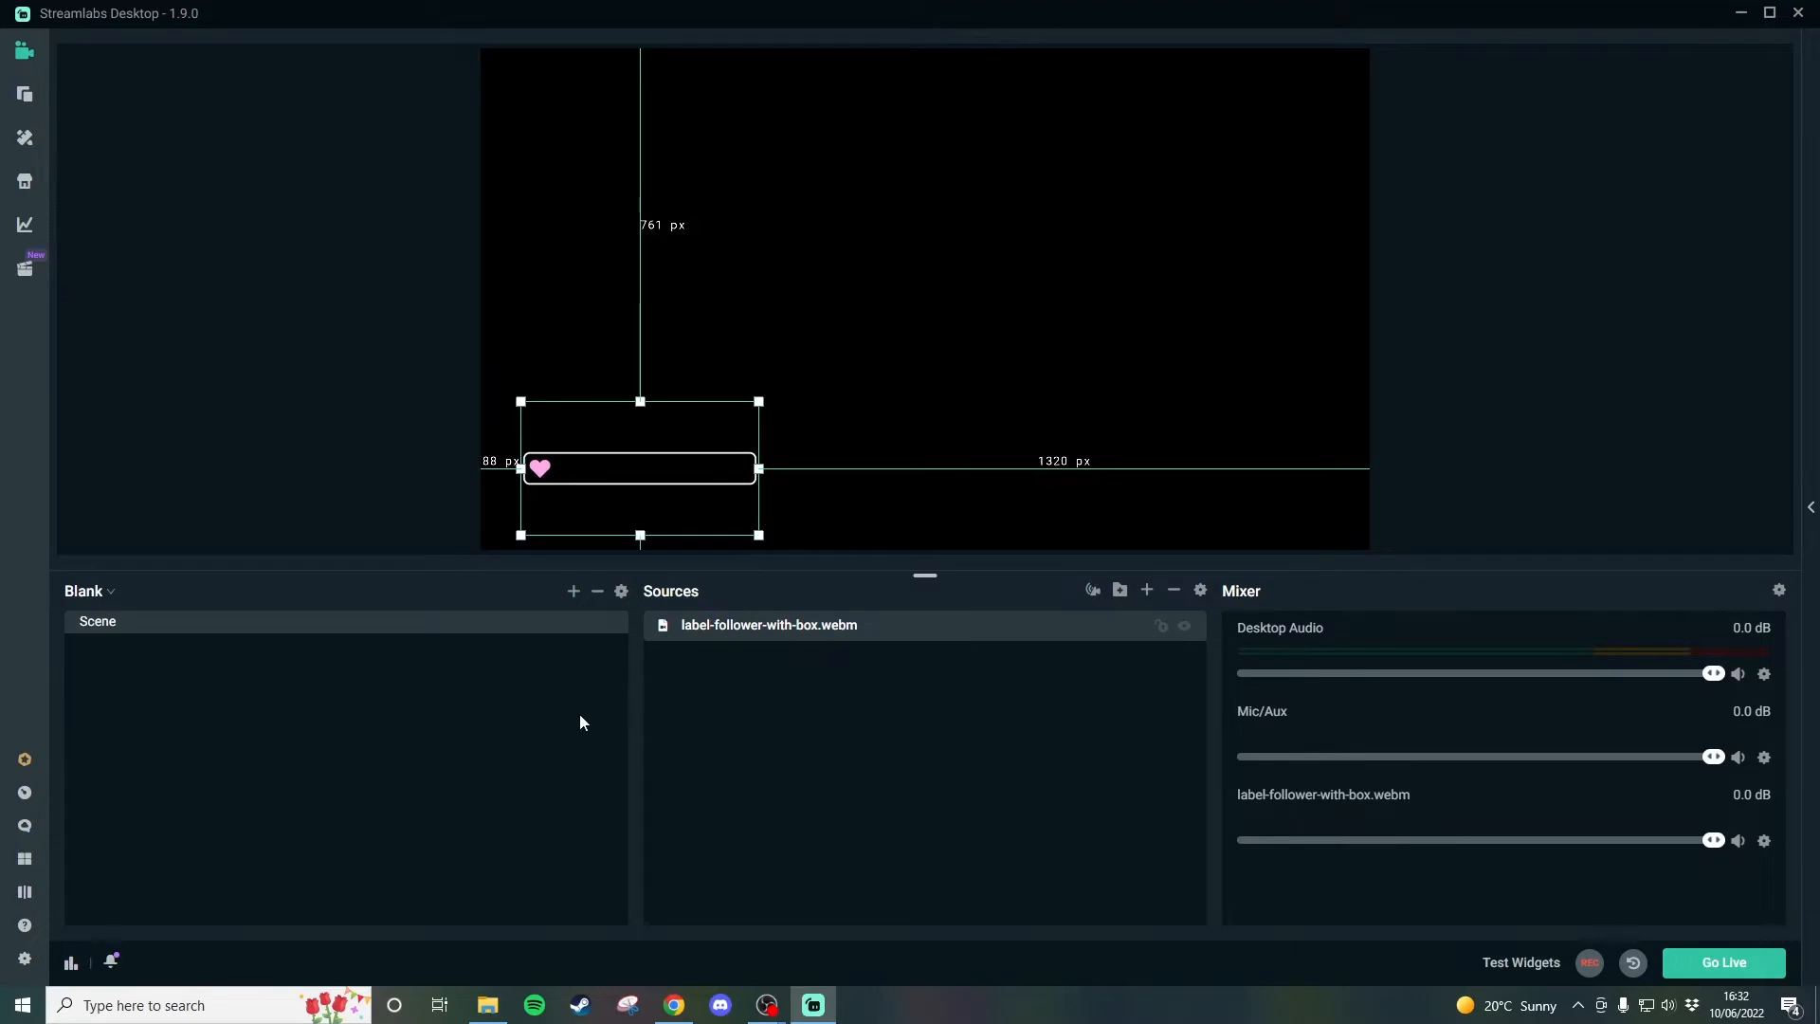
click(1161, 628)
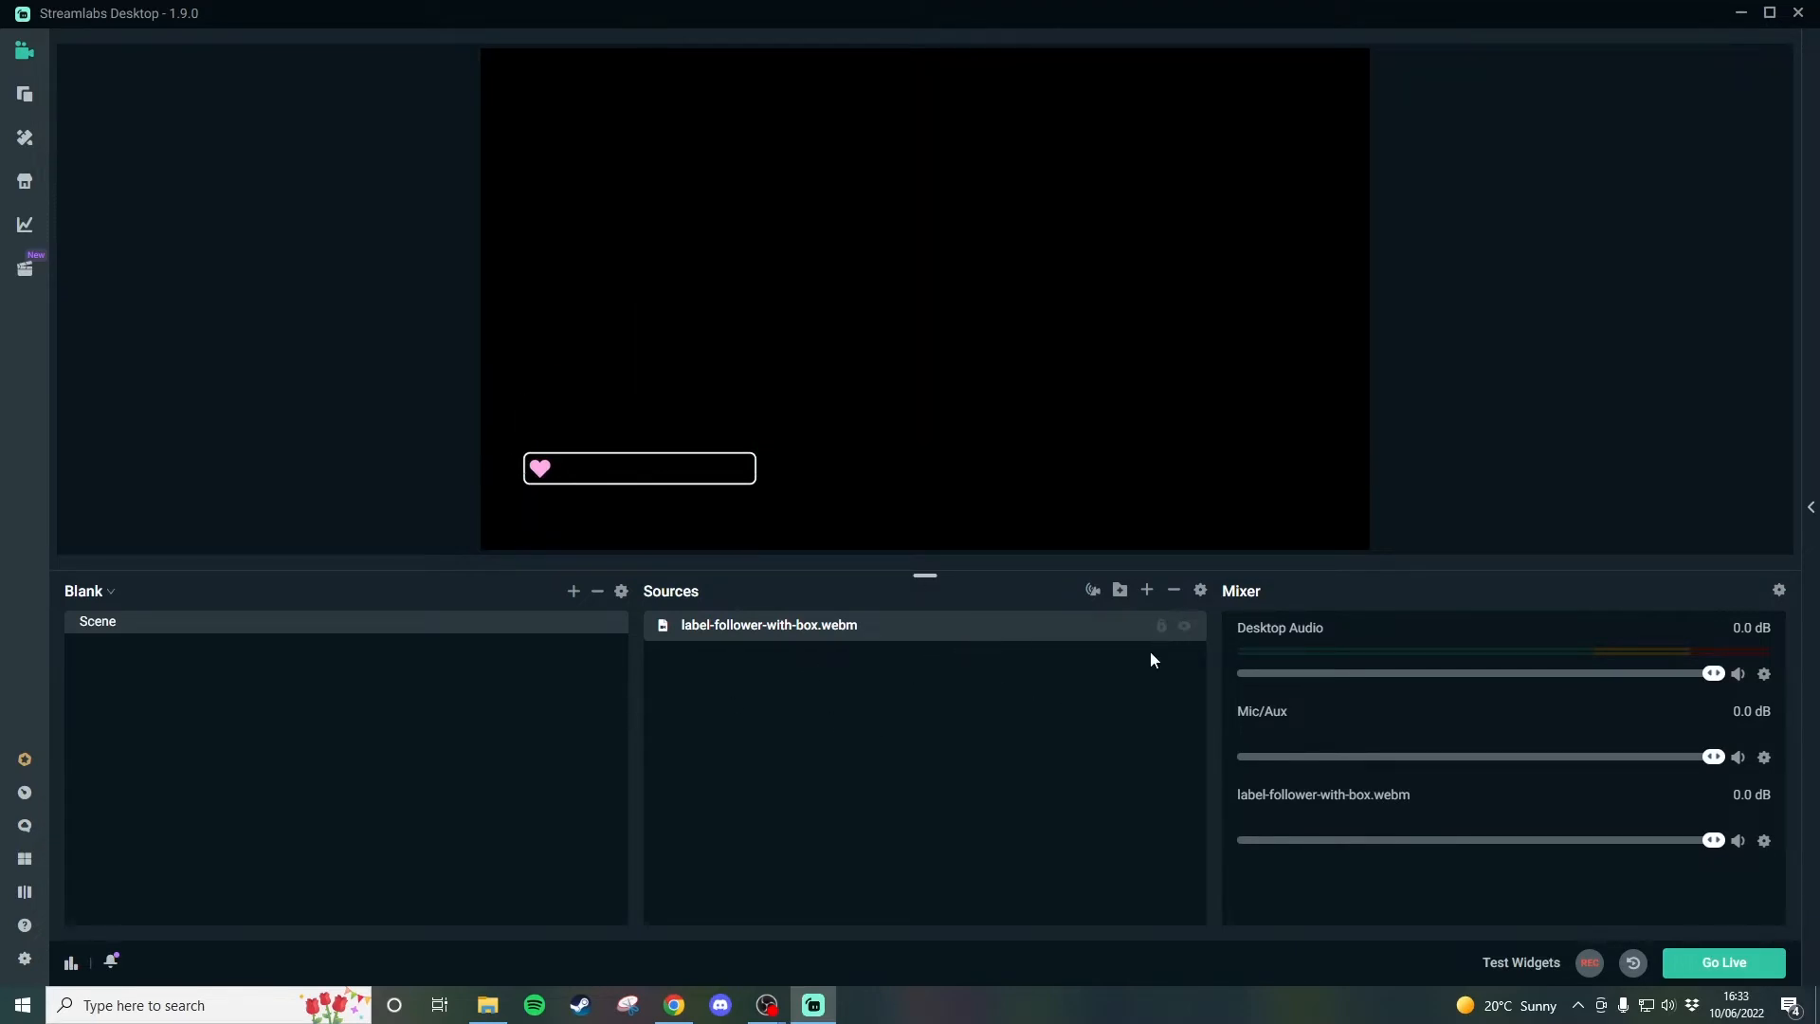
click(609, 465)
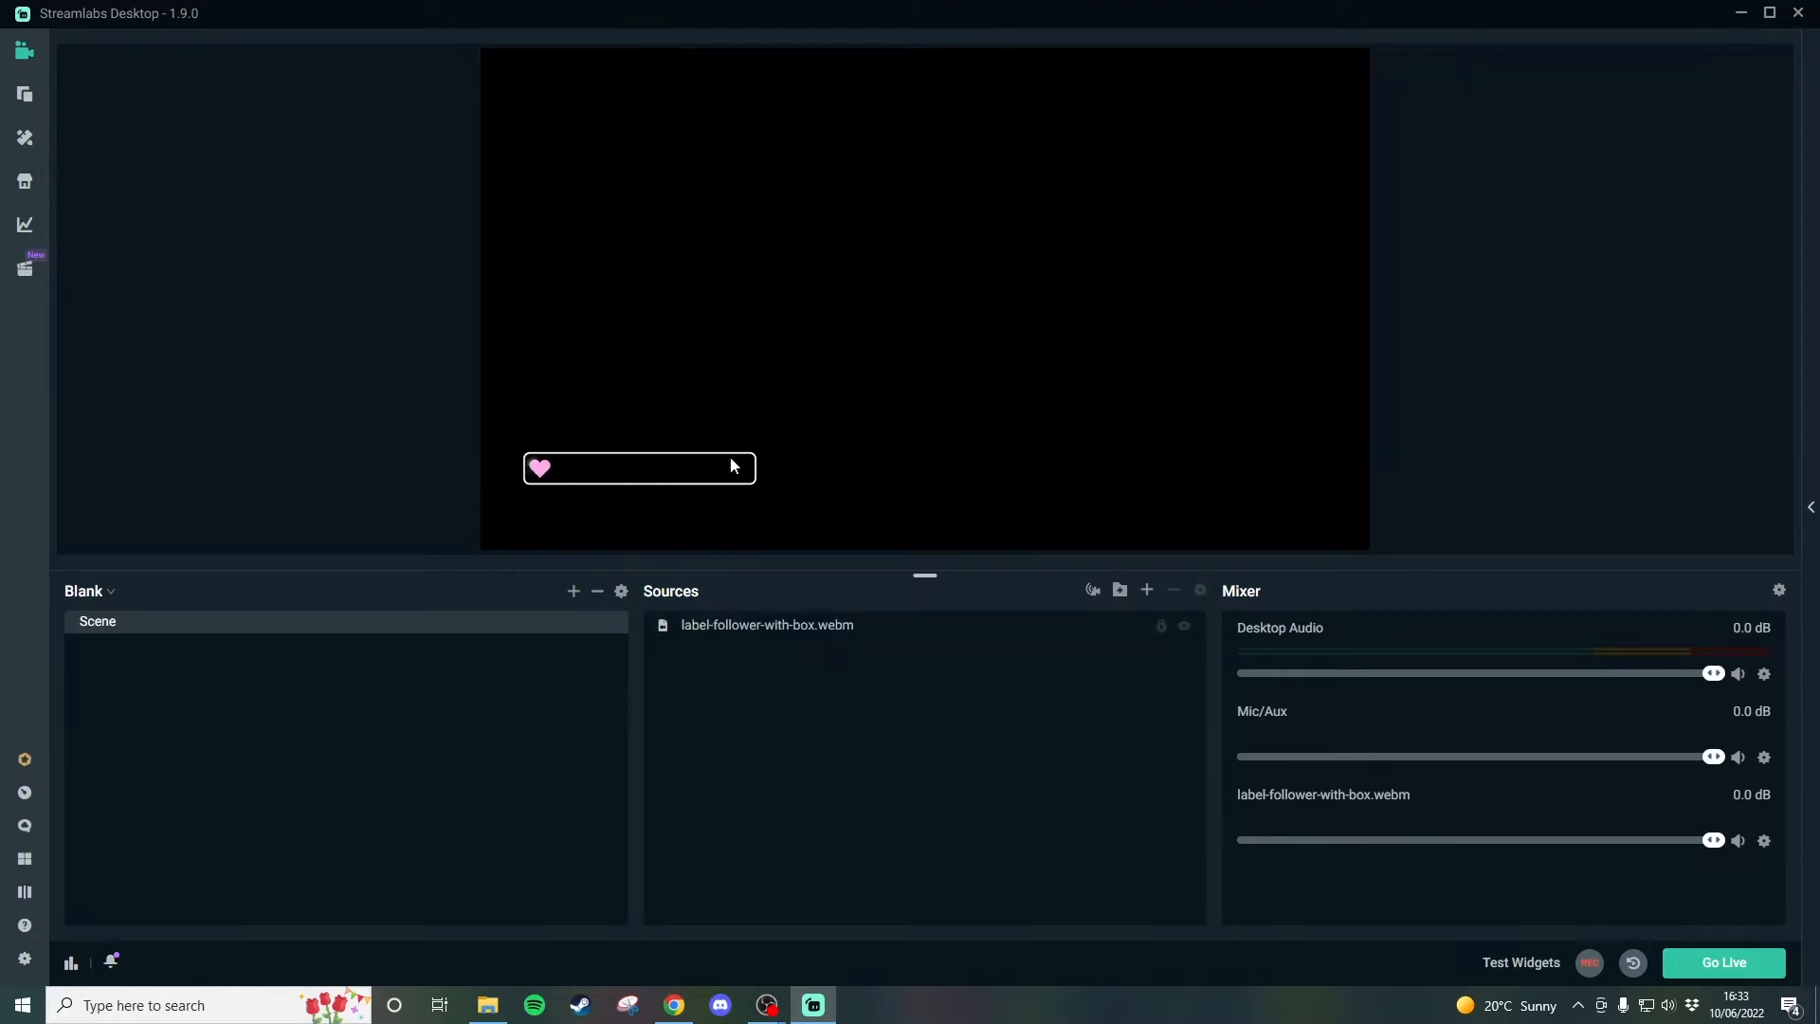
Add a Stream Label source to the scene, keeping the name Stream Label.
click(1147, 592)
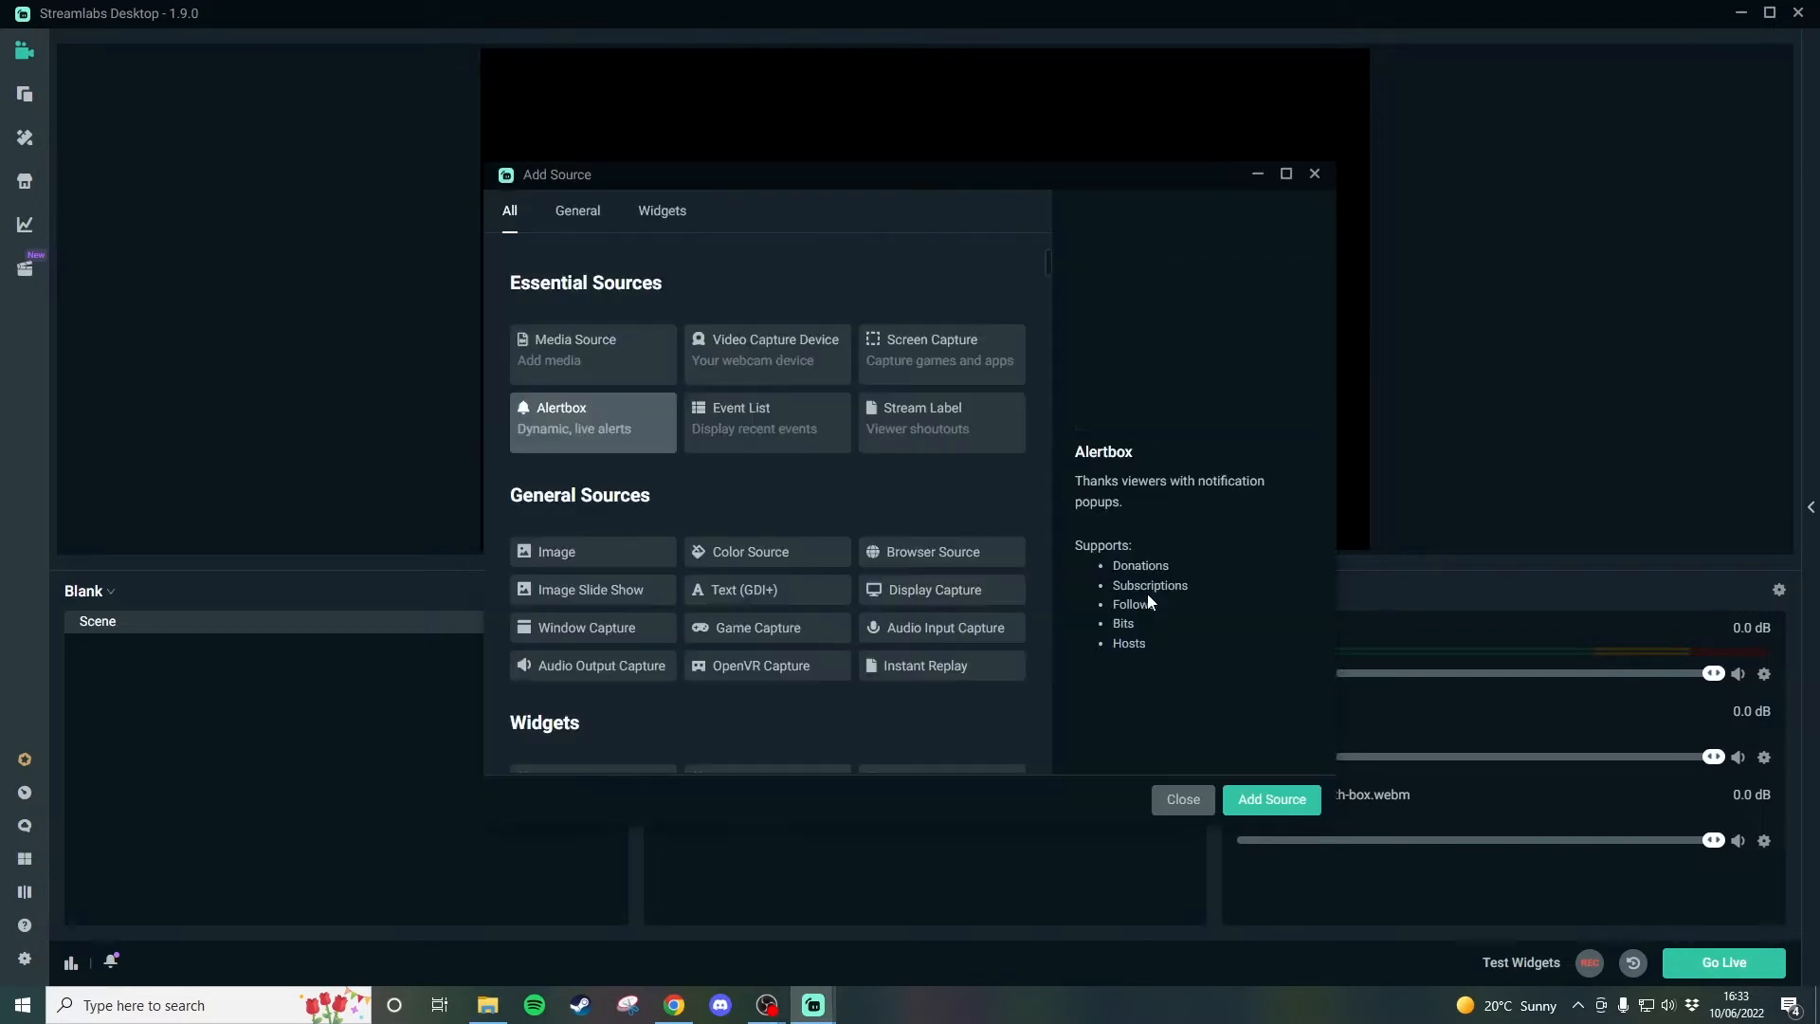
click(934, 422)
click(1254, 799)
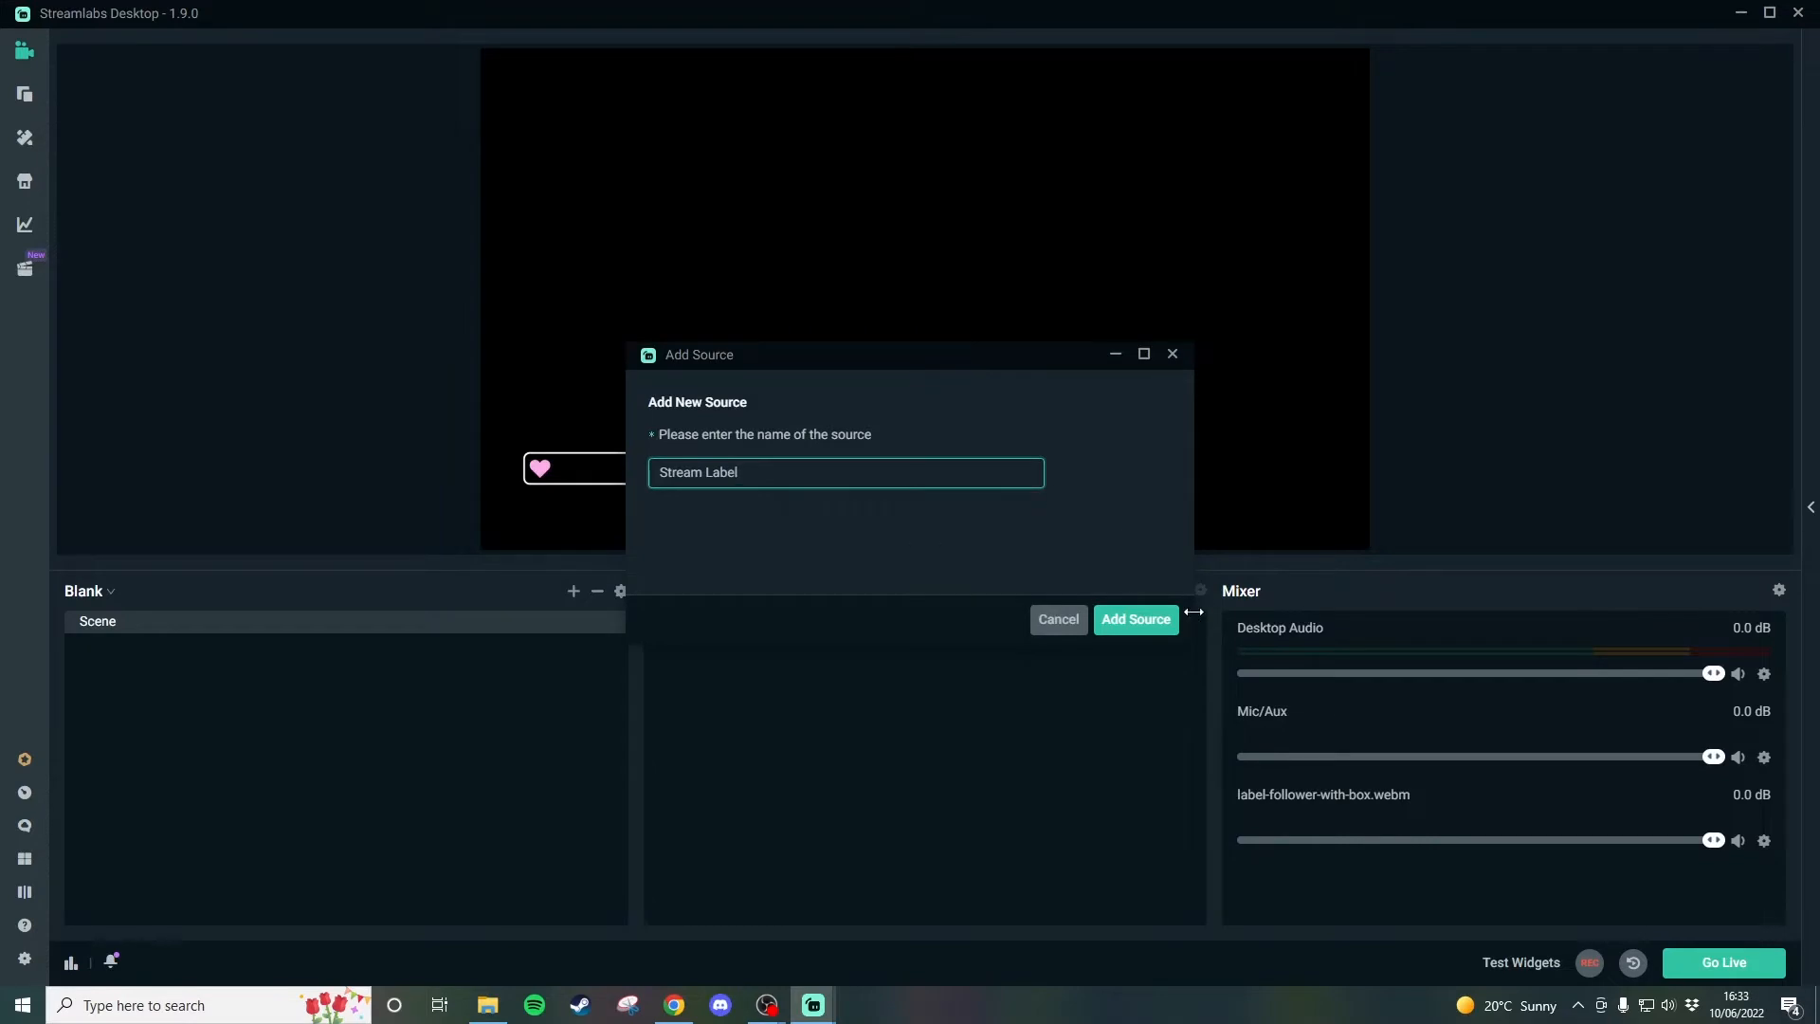
click(1142, 620)
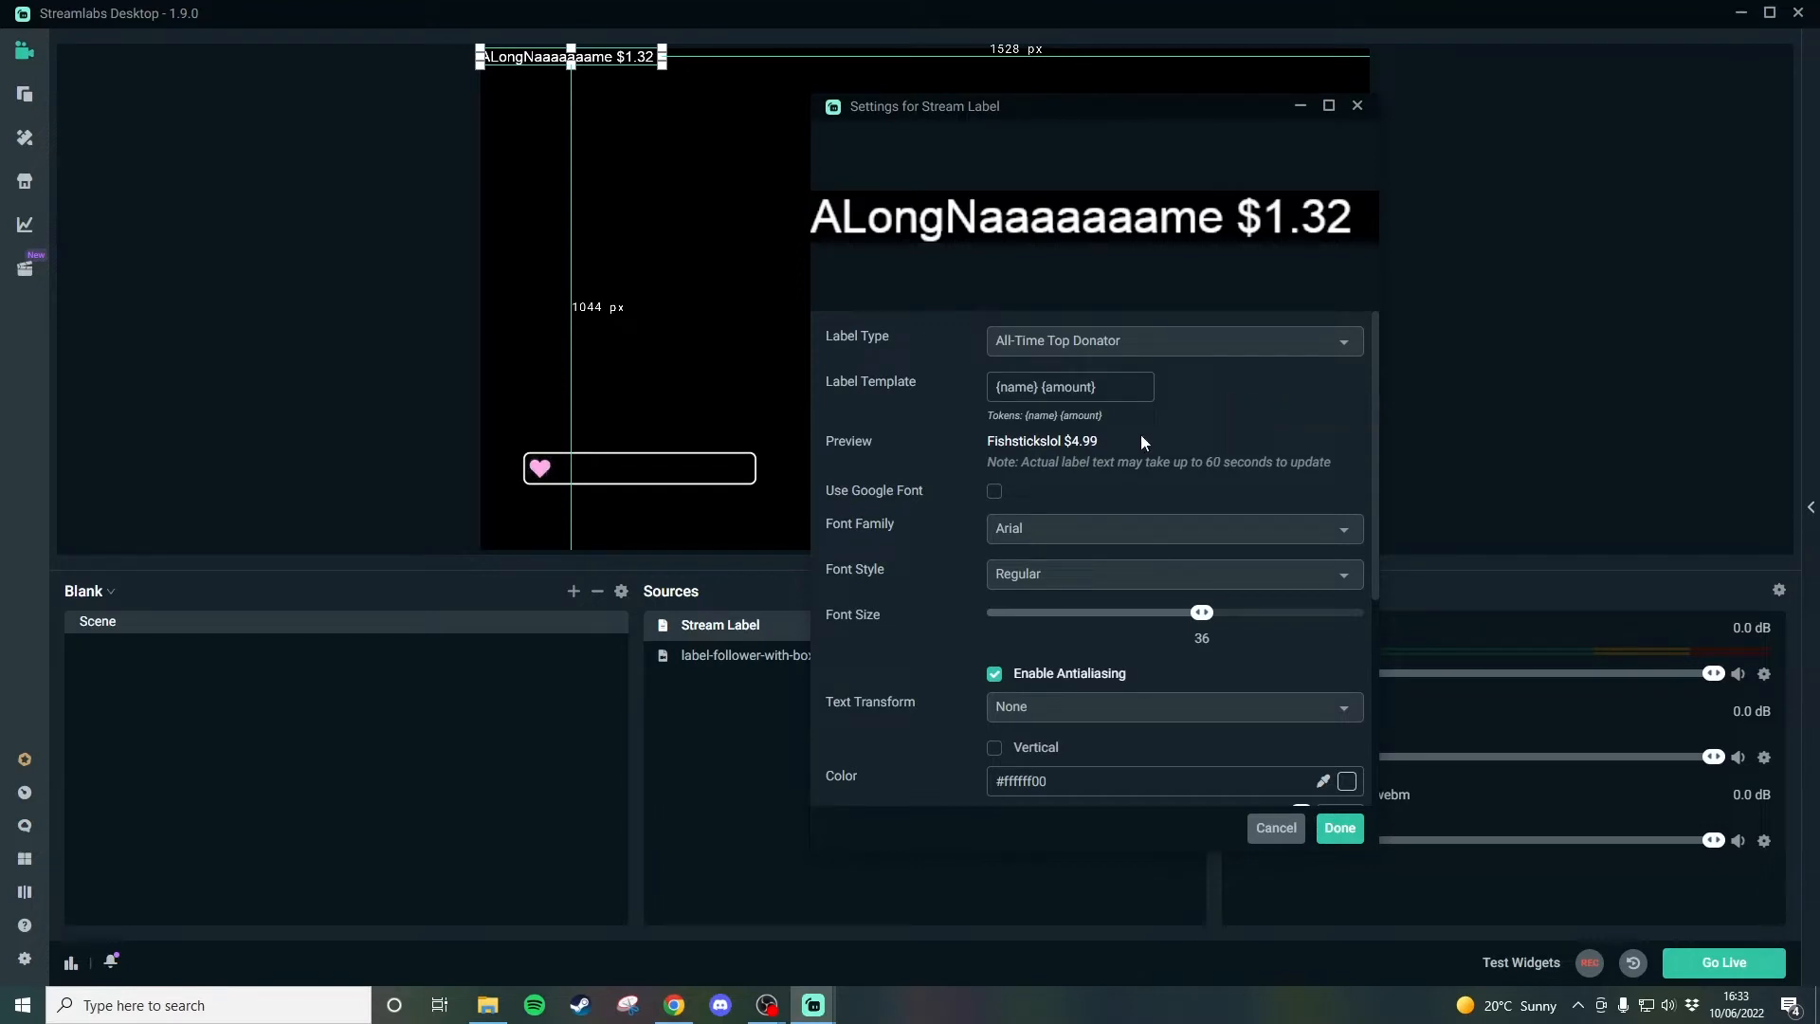
Prefix the label template with "All-Time Top Donator: " ahead of the {name} and {amount} tokens.
drag(996, 386, 1039, 387)
click(1063, 388)
double_click(1063, 387)
click(1062, 387)
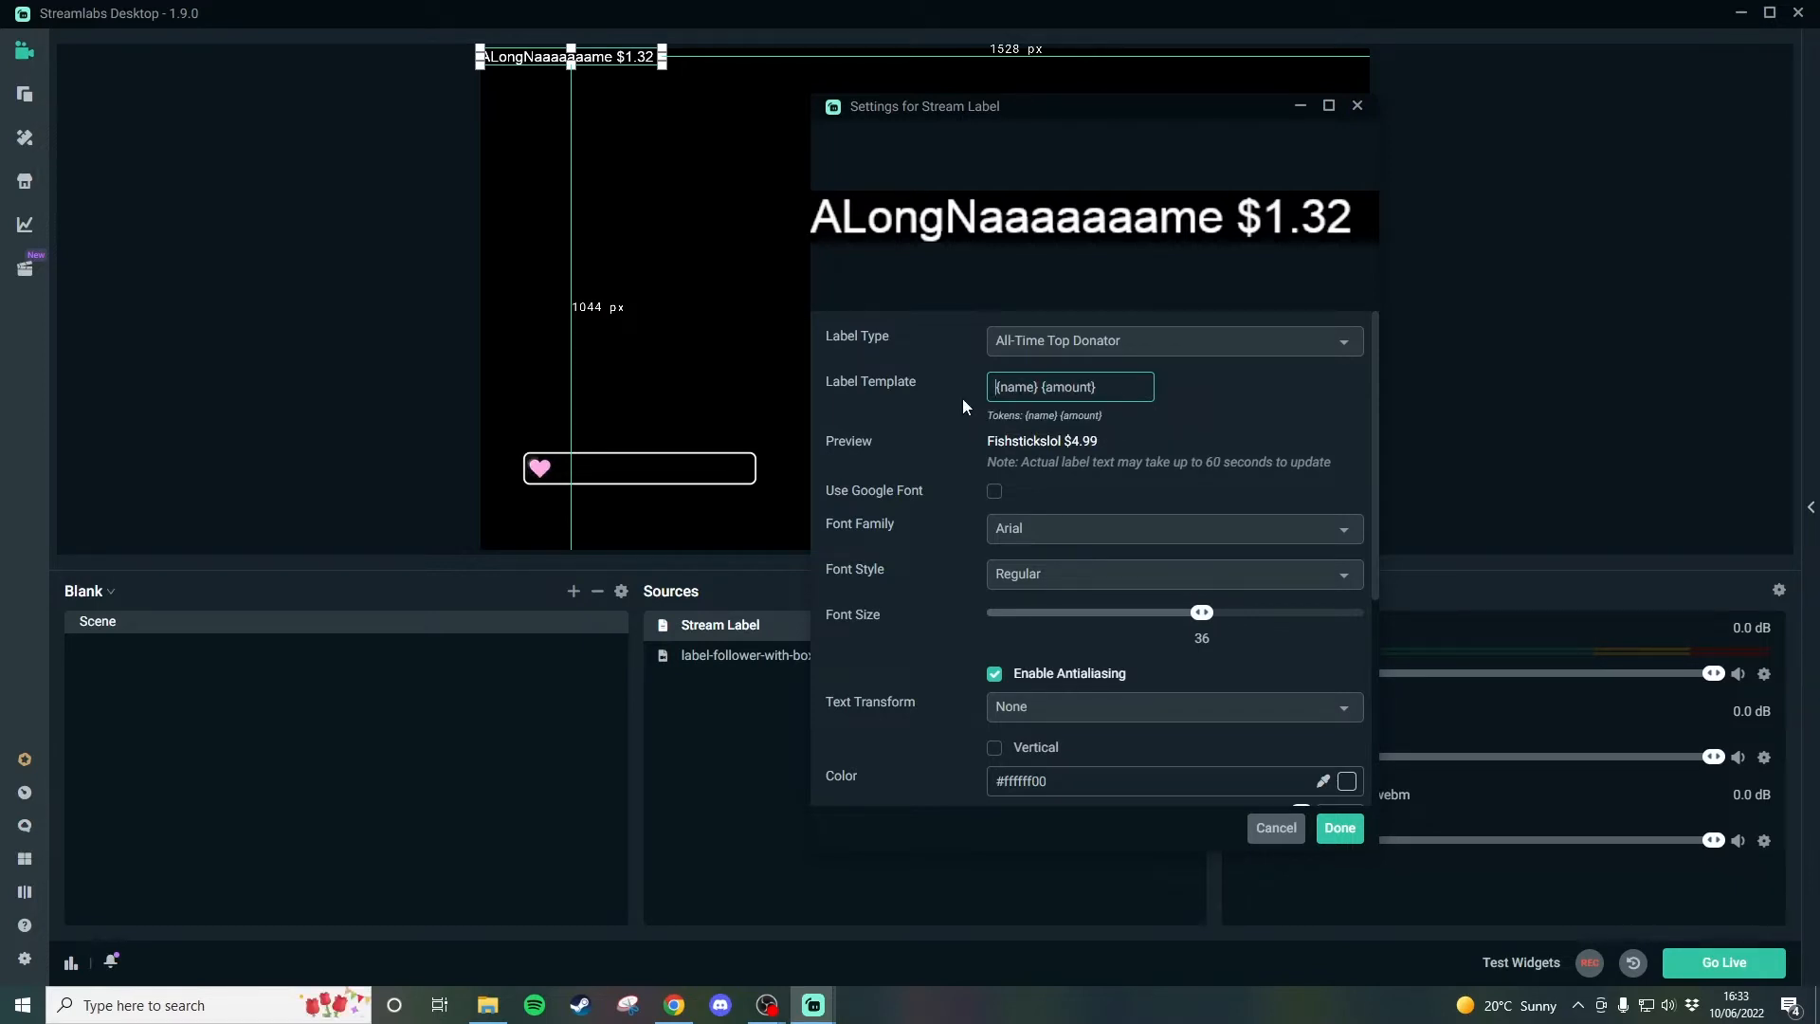
text(All)
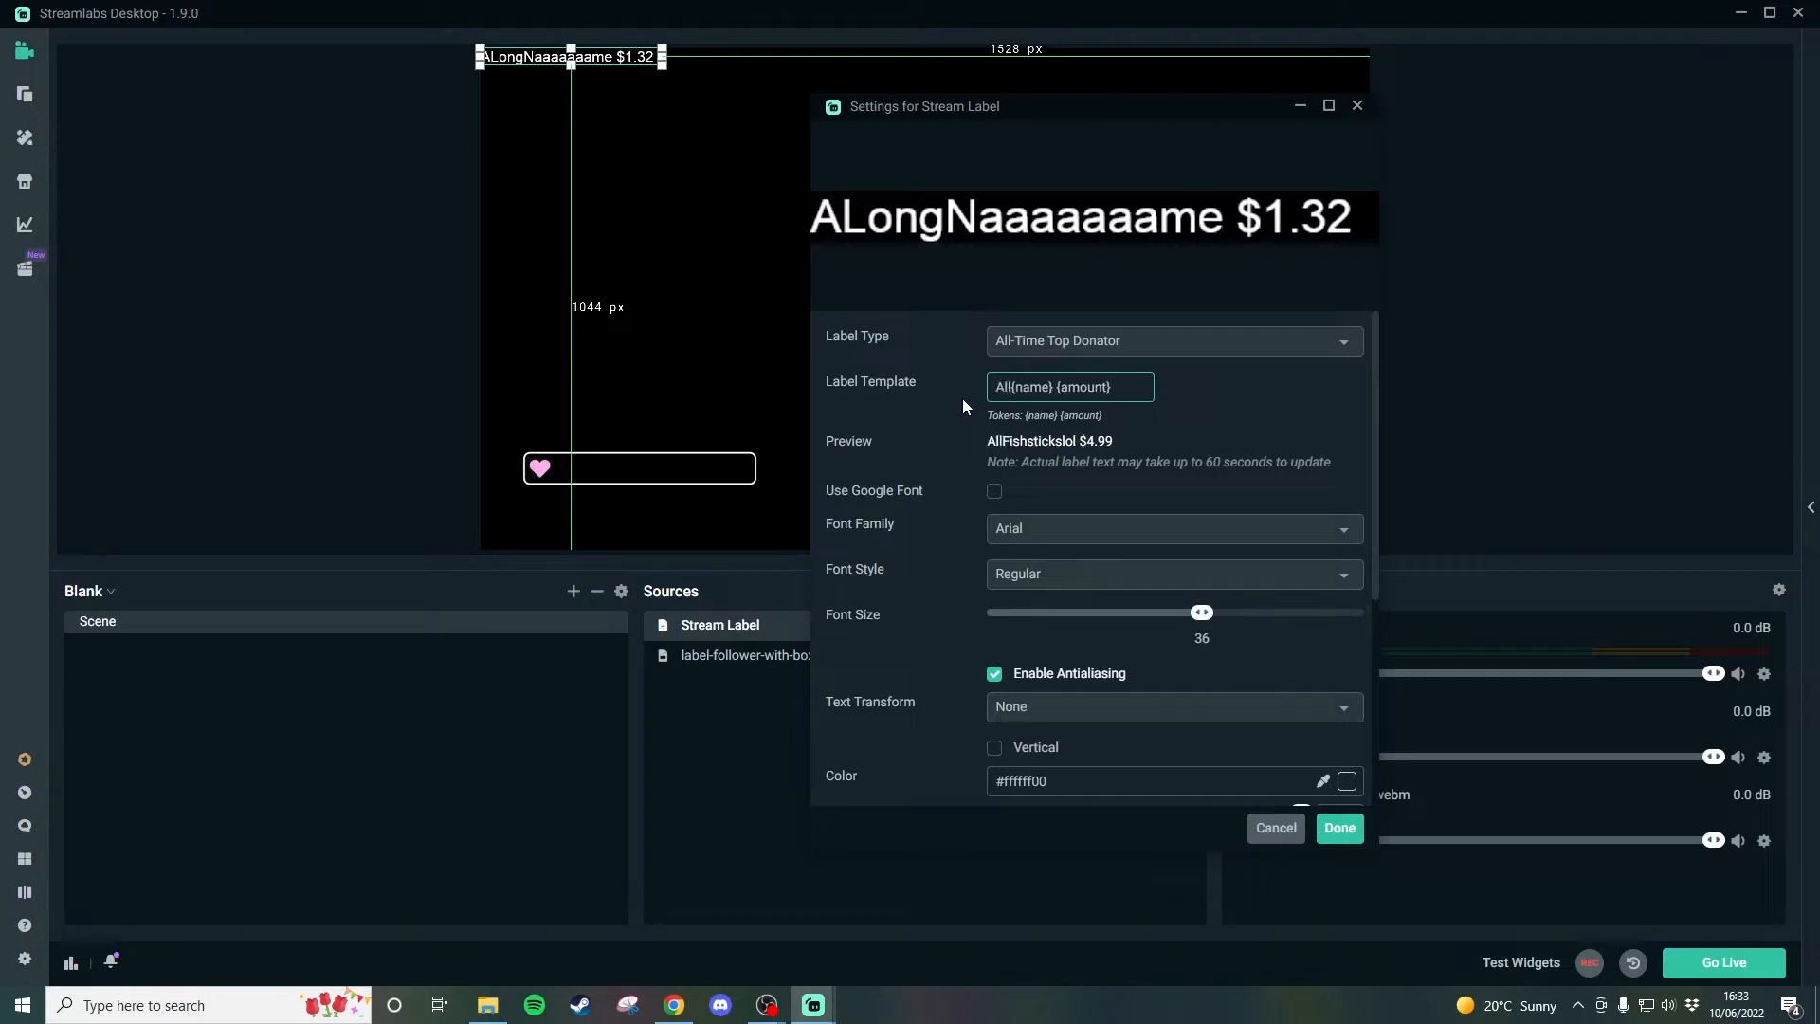
text(-Time)
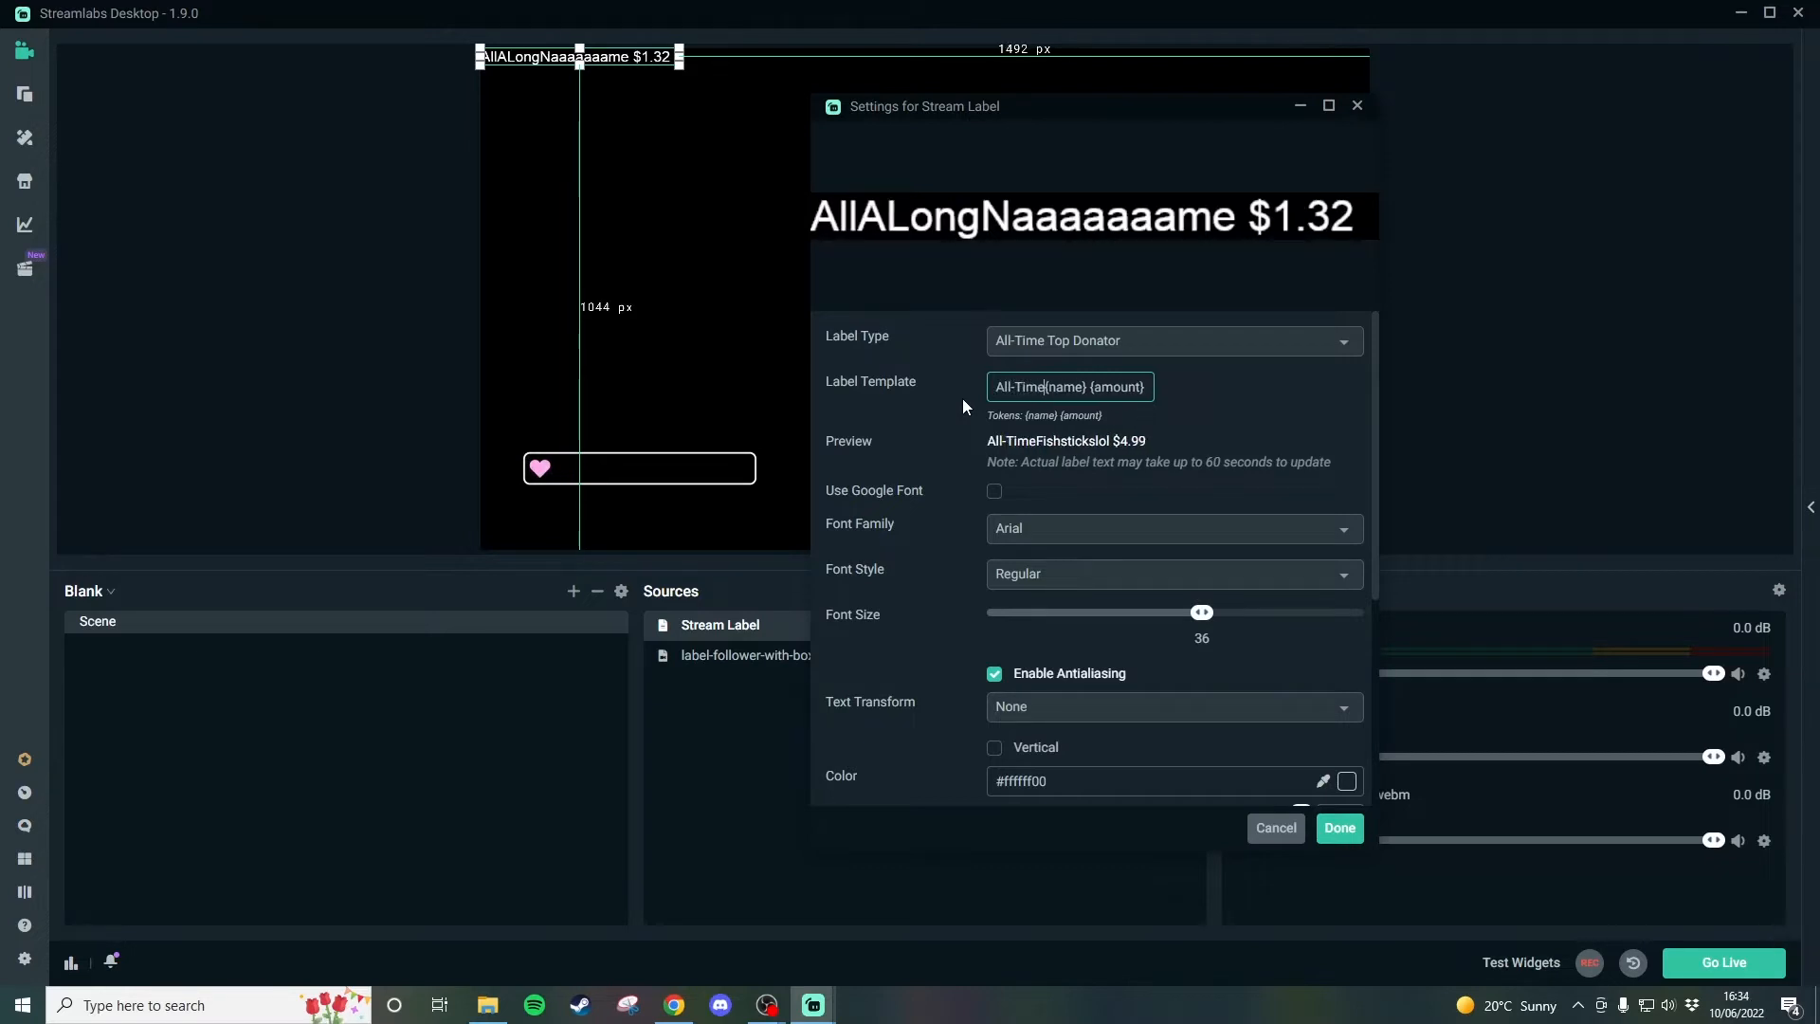
text( Top Don)
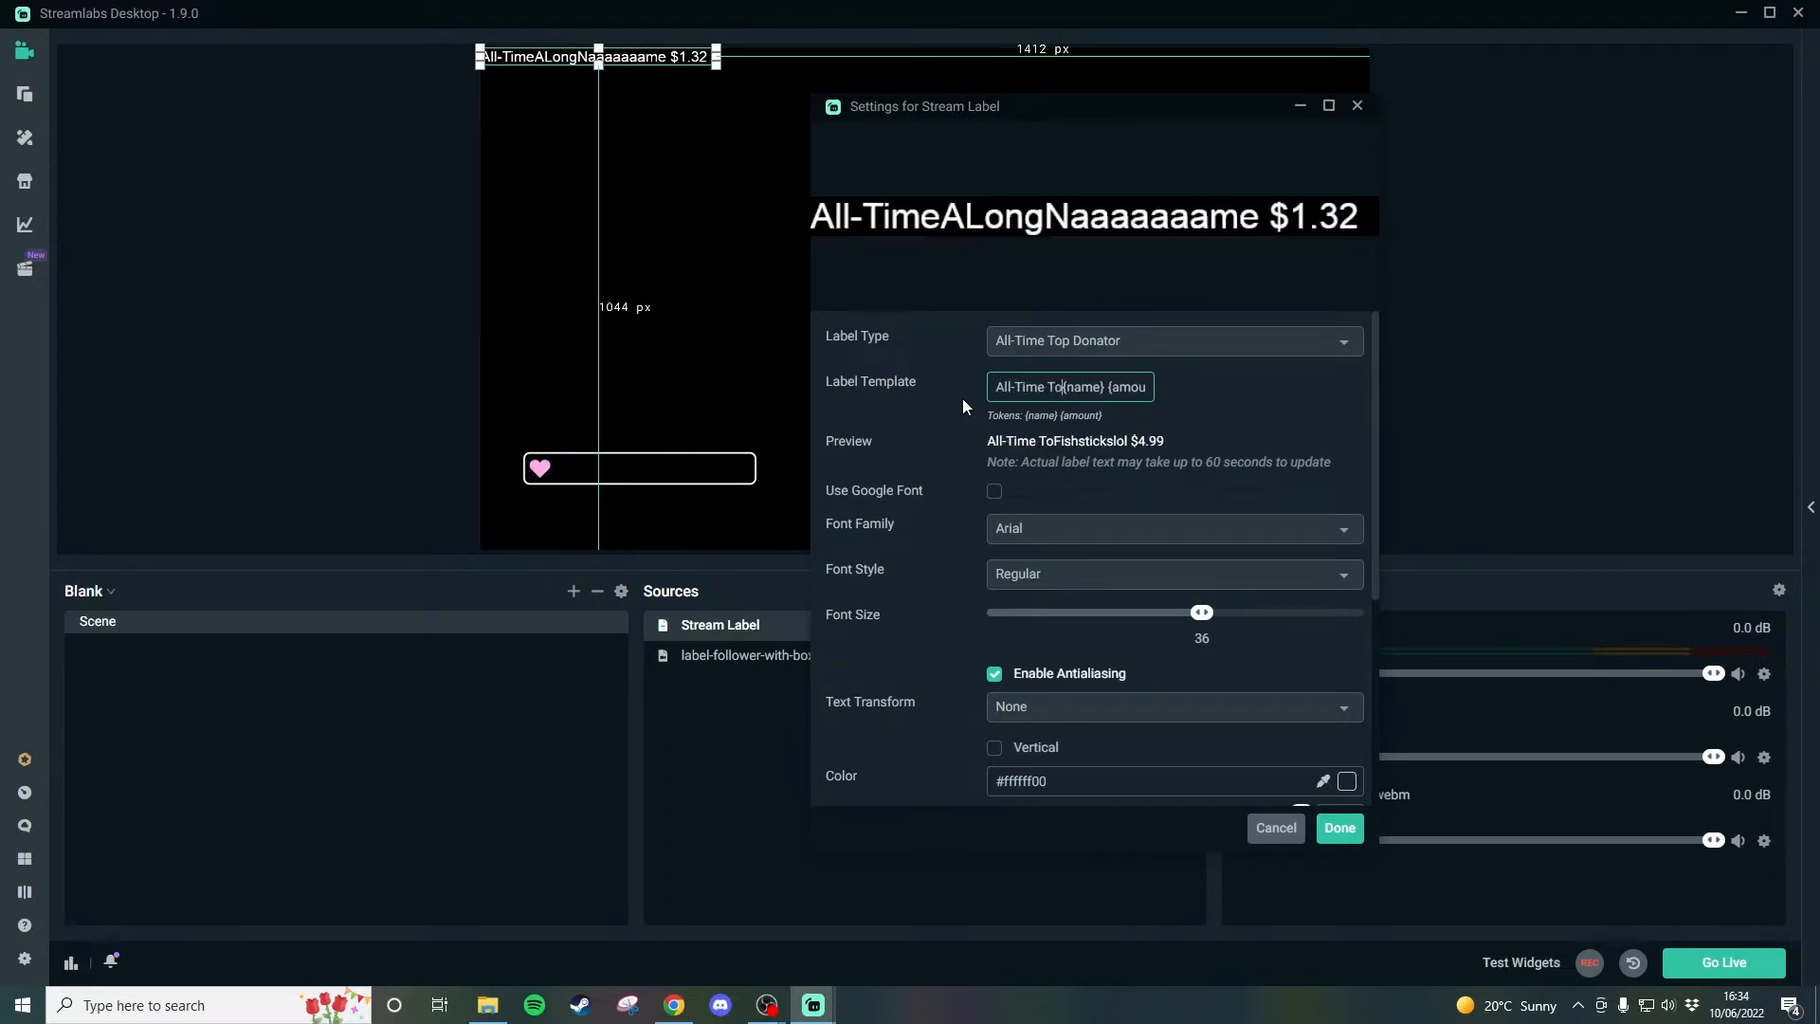
text(ator:)
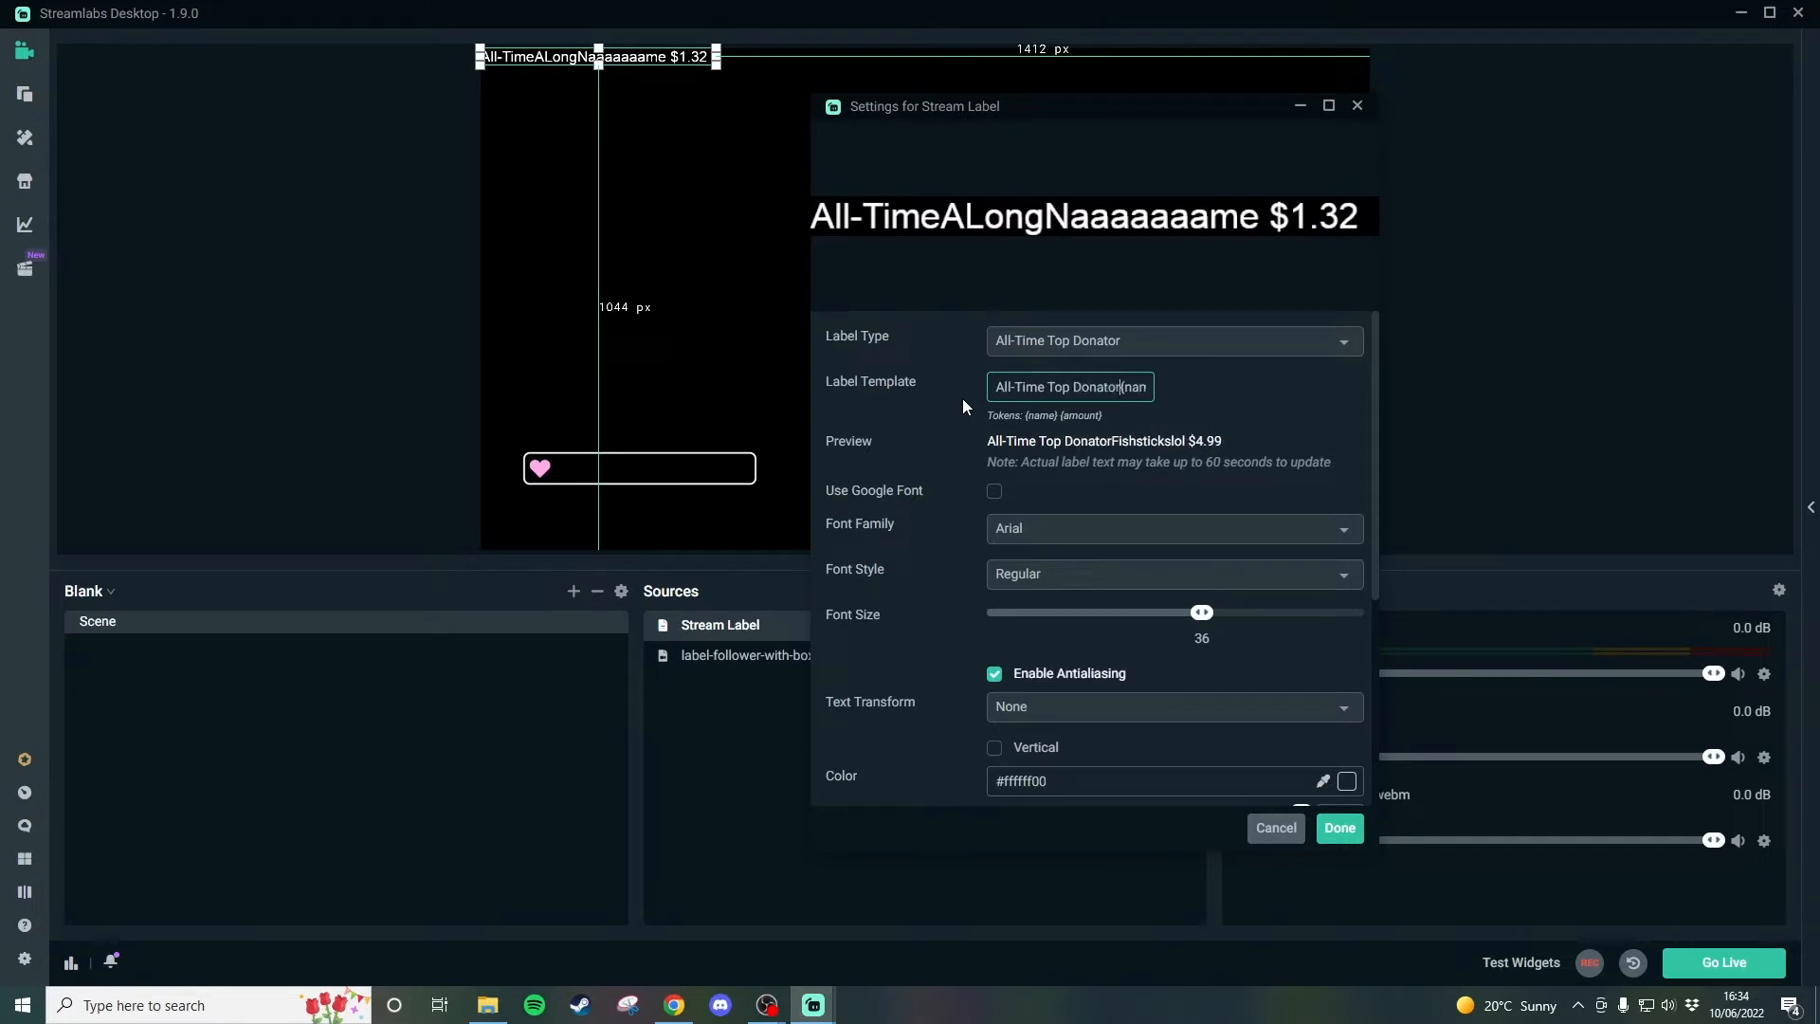
click(1365, 414)
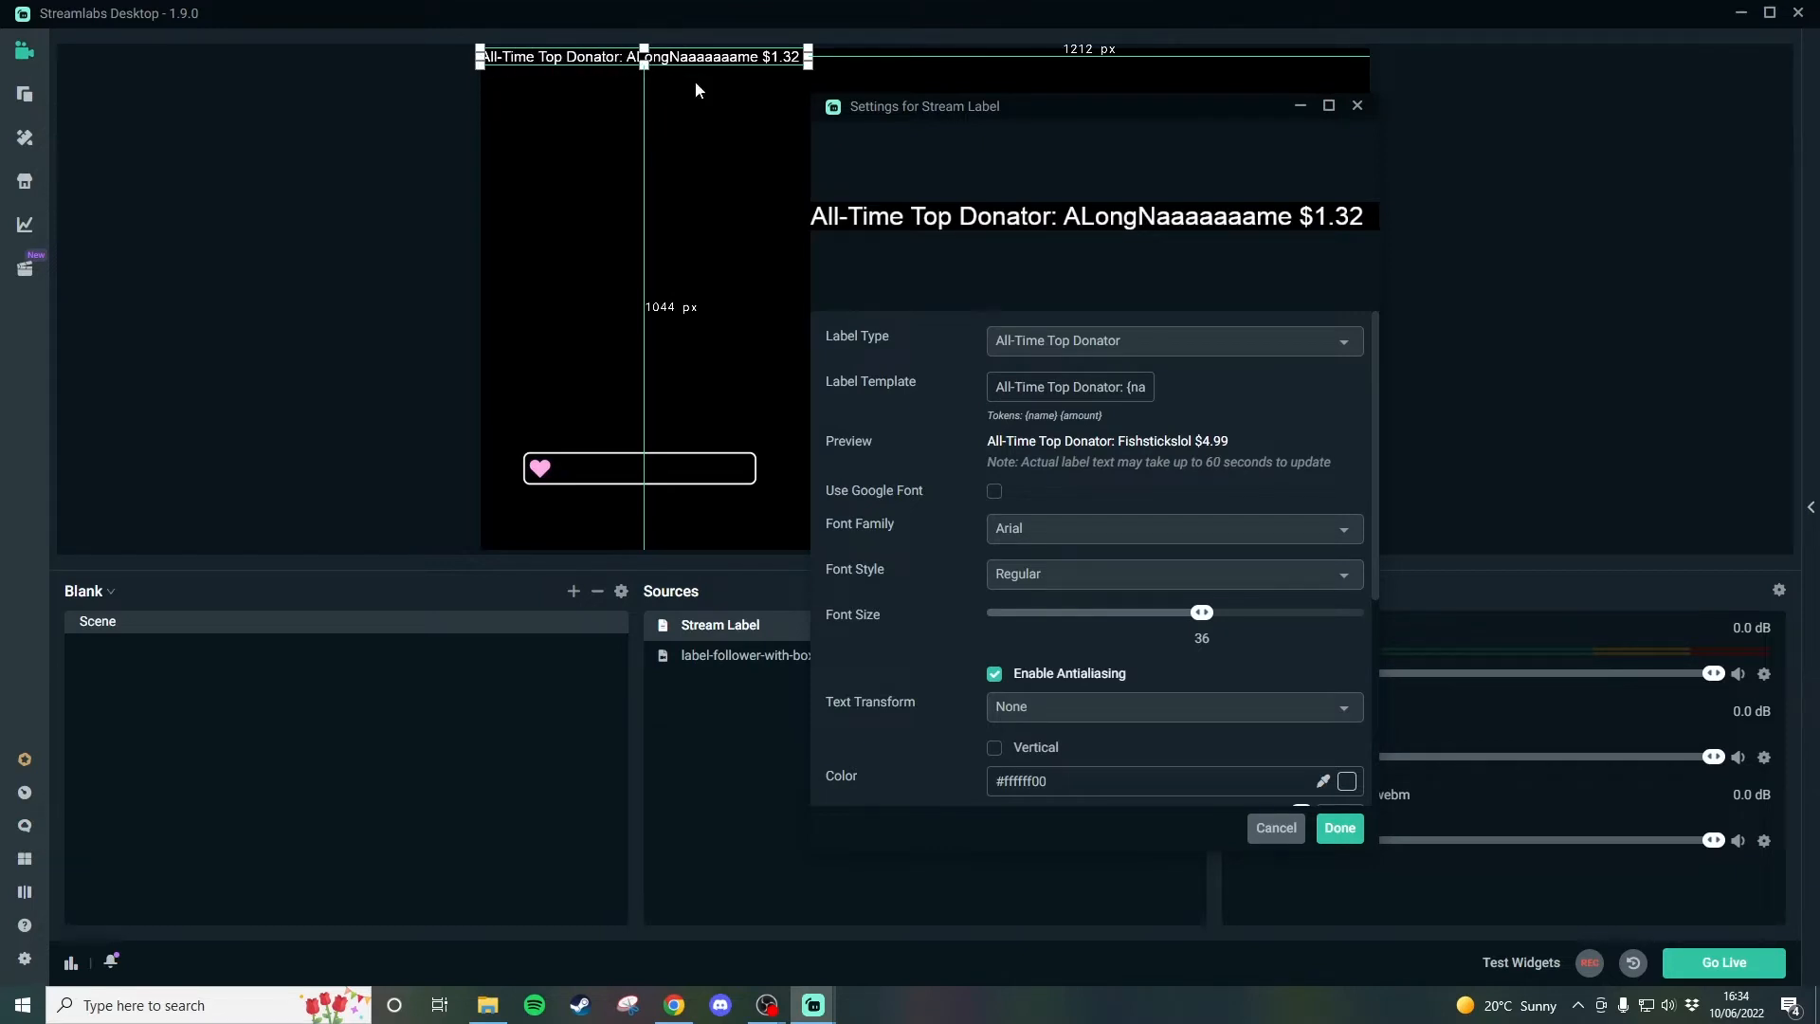
Examine the label template's prefix text and its {name} and {amount} tokens.
mouse_move(1126, 388)
mouse_down()
mouse_move(997, 388)
mouse_move(1149, 389)
mouse_move(1110, 389)
mouse_up()
double_click(1057, 389)
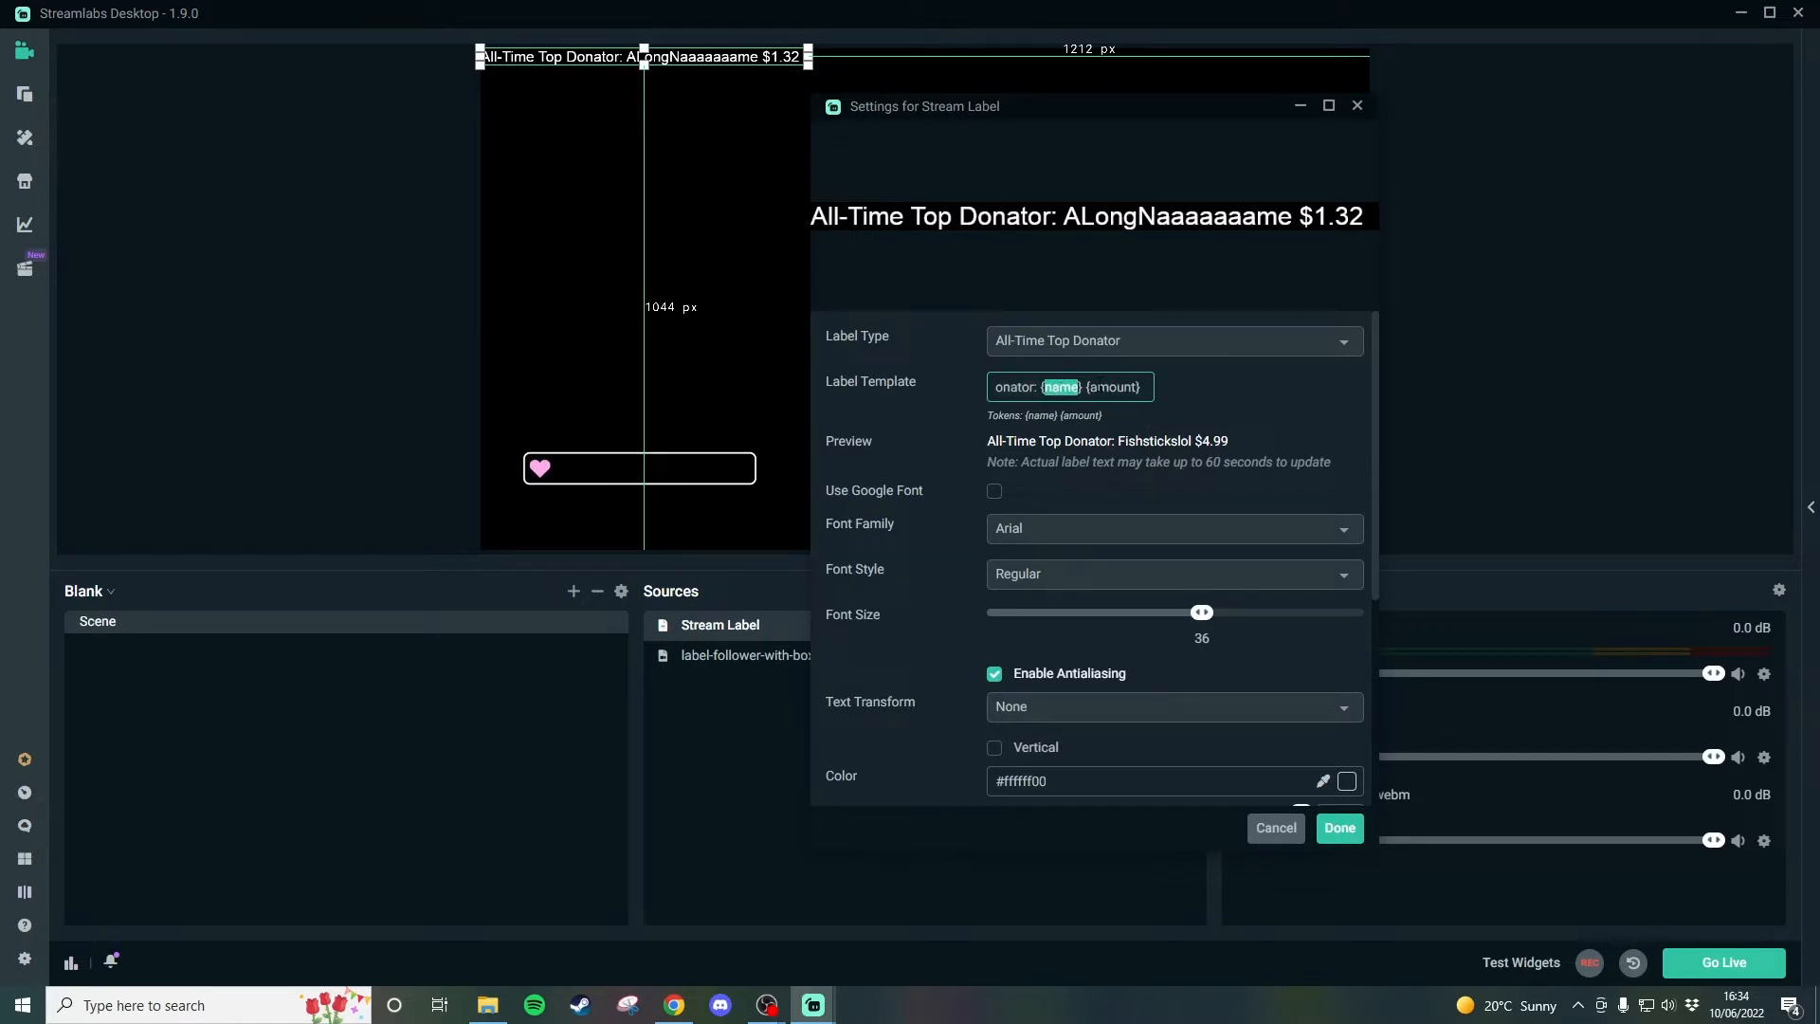
double_click(1107, 388)
click(1223, 405)
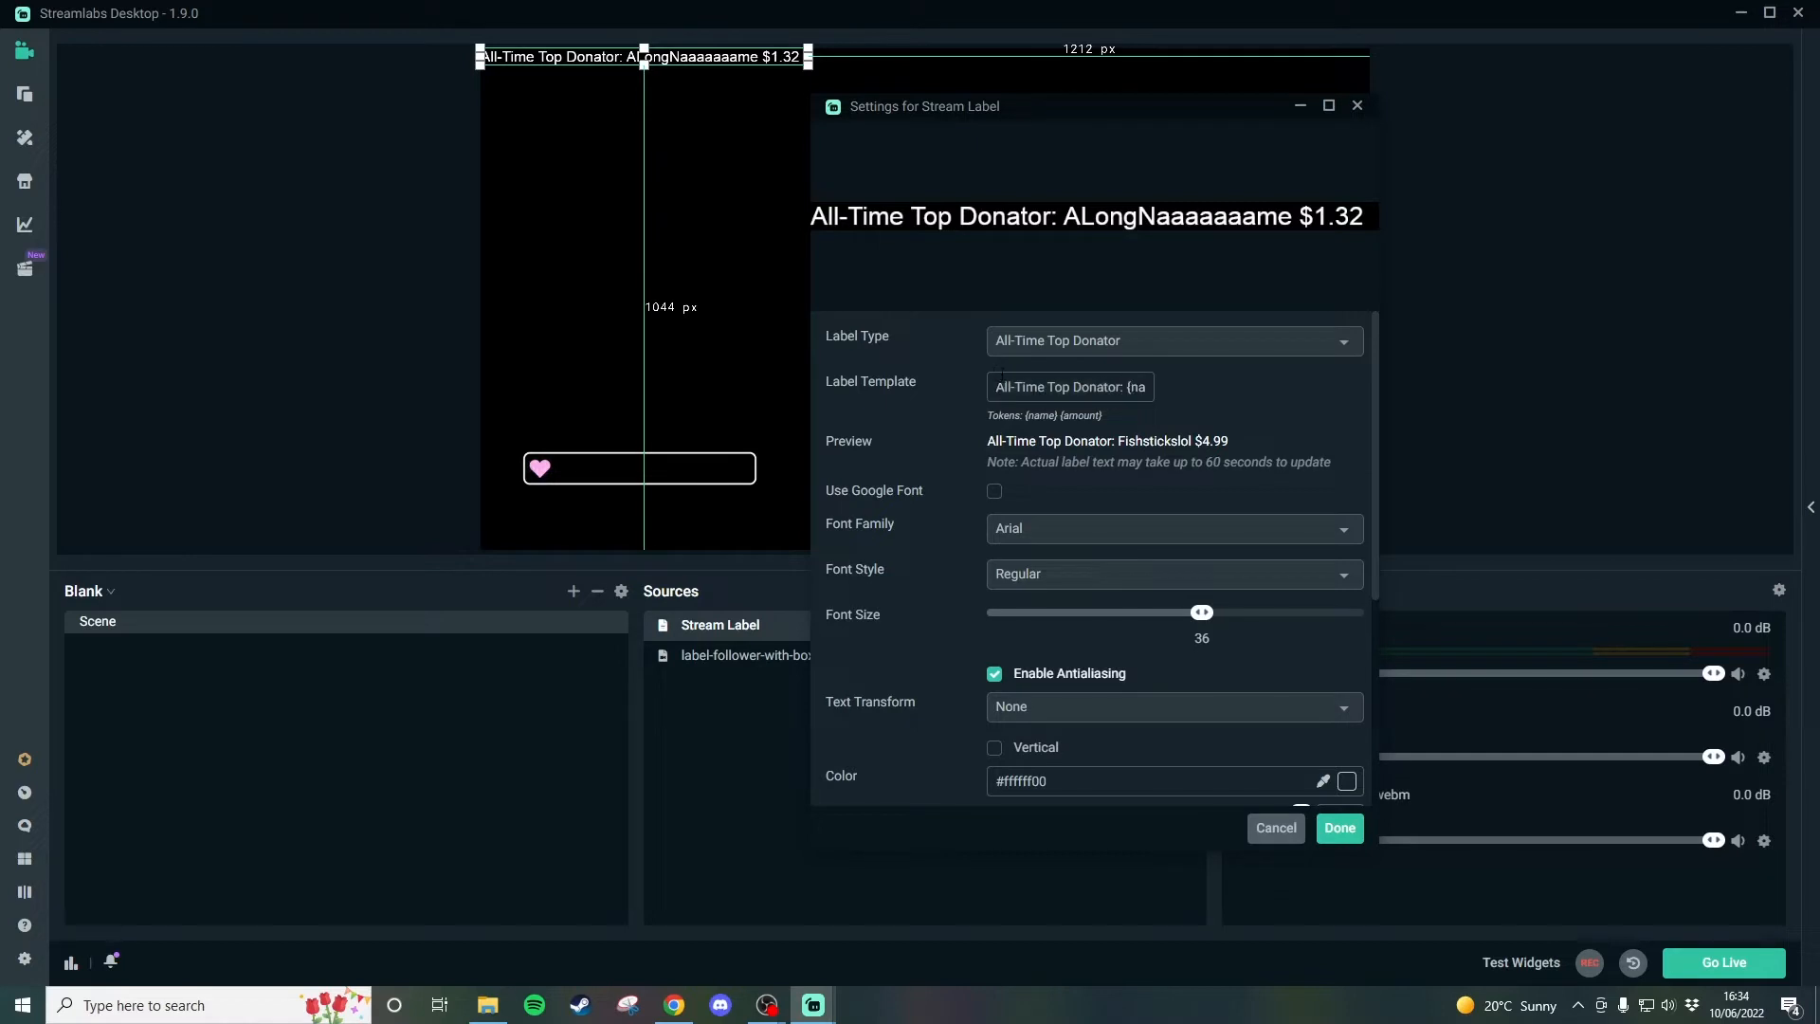
click(997, 387)
drag(1027, 388, 1175, 394)
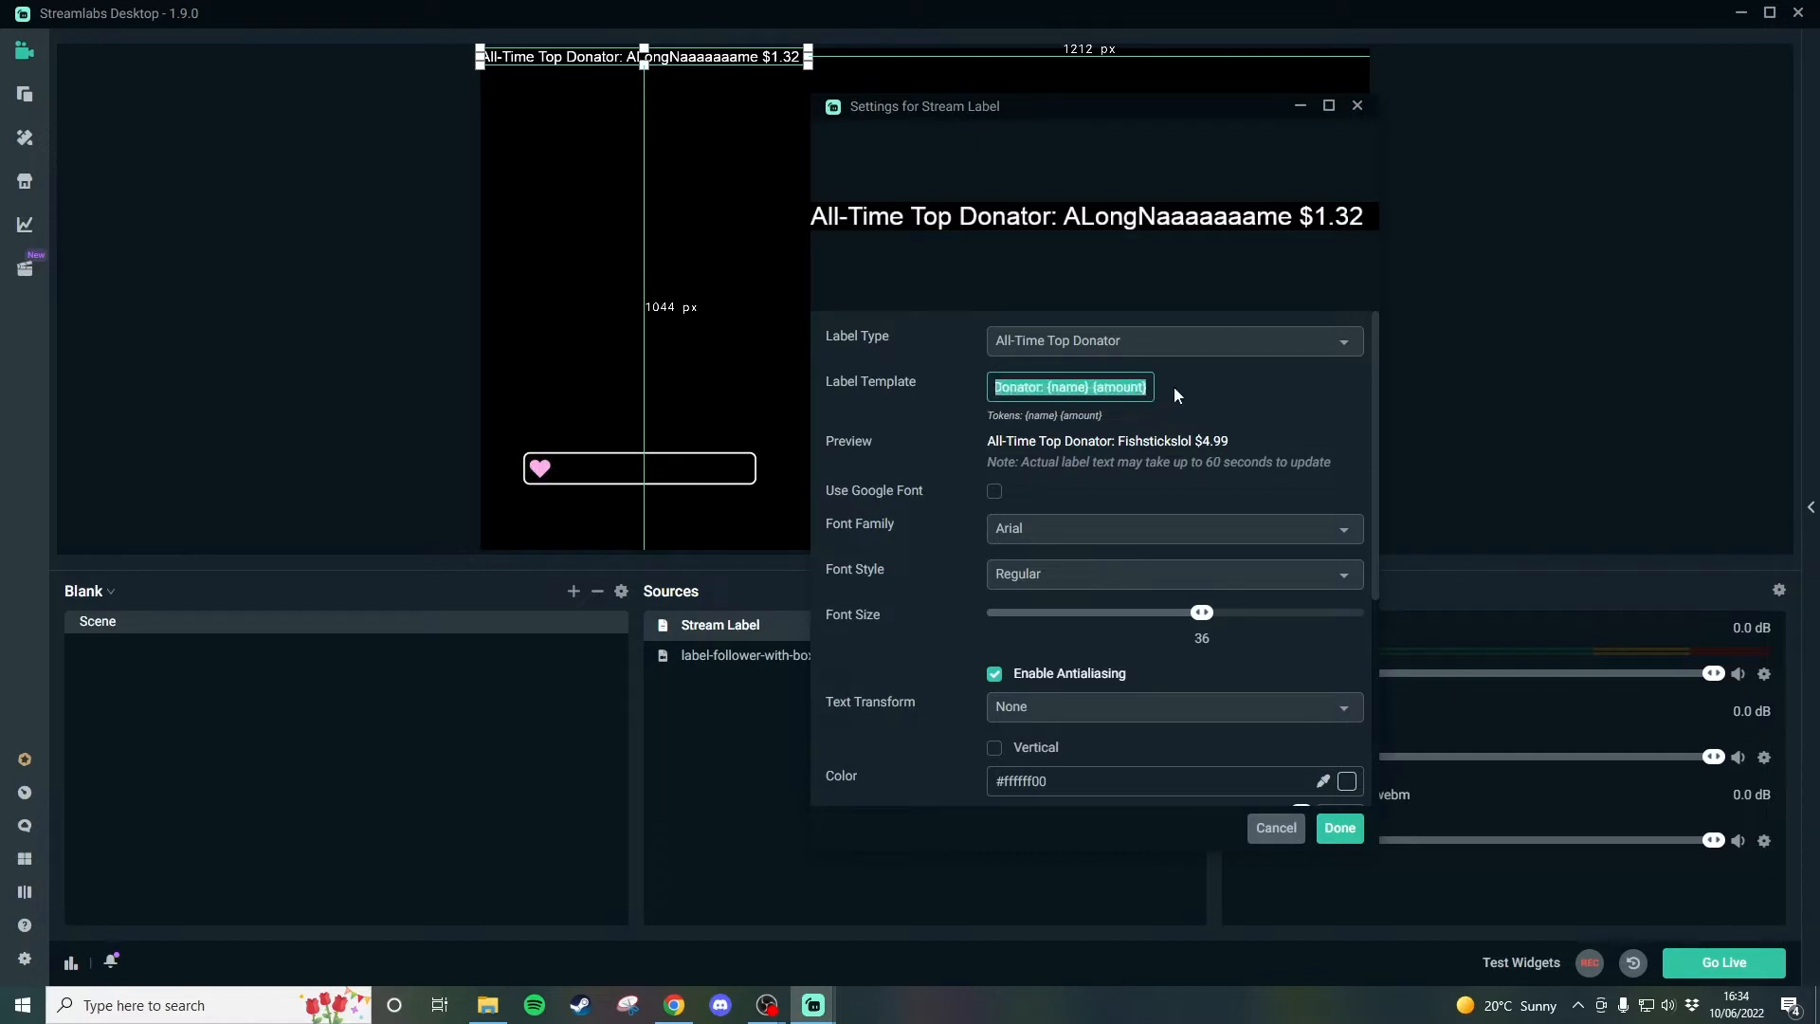
click(1143, 388)
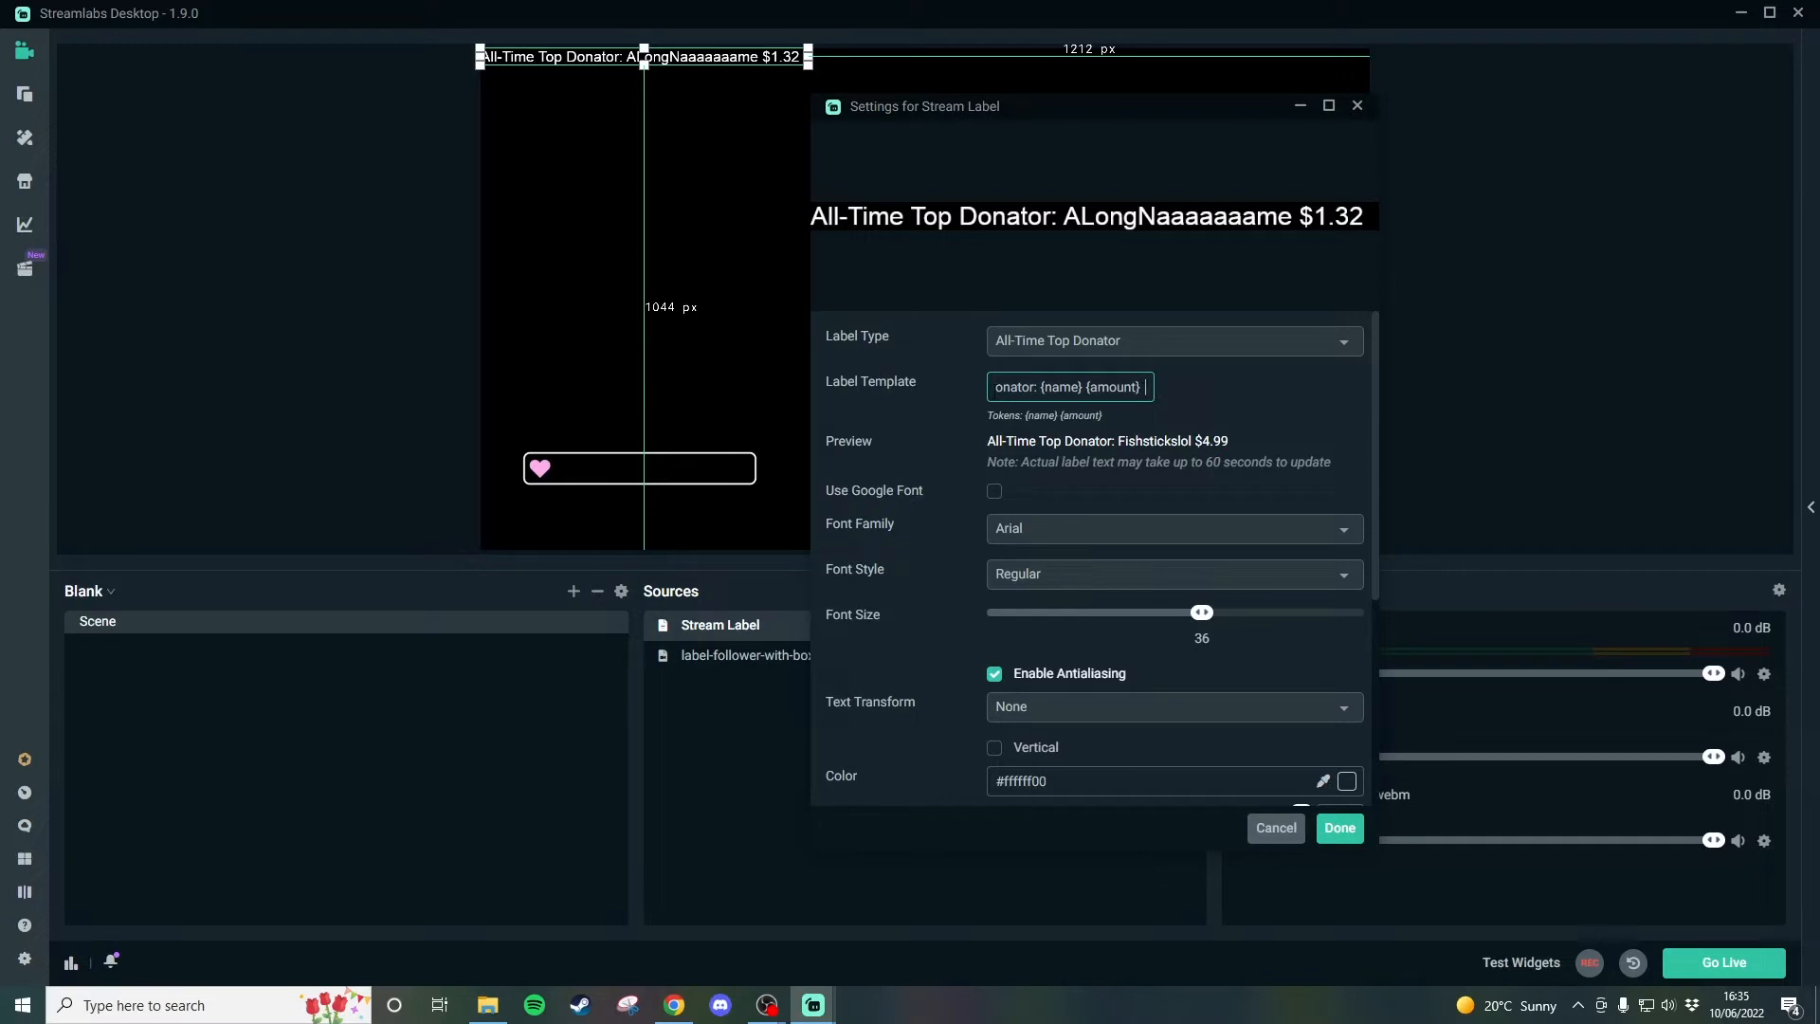
key(ctrl+a)
click(1000, 387)
drag(1109, 387, 1196, 381)
key(Right)
Accept the stream label's settings and deselect the label on the canvas.
scroll(919, 464, down, 4)
scroll(922, 542, up, 4)
click(1339, 827)
click(358, 349)
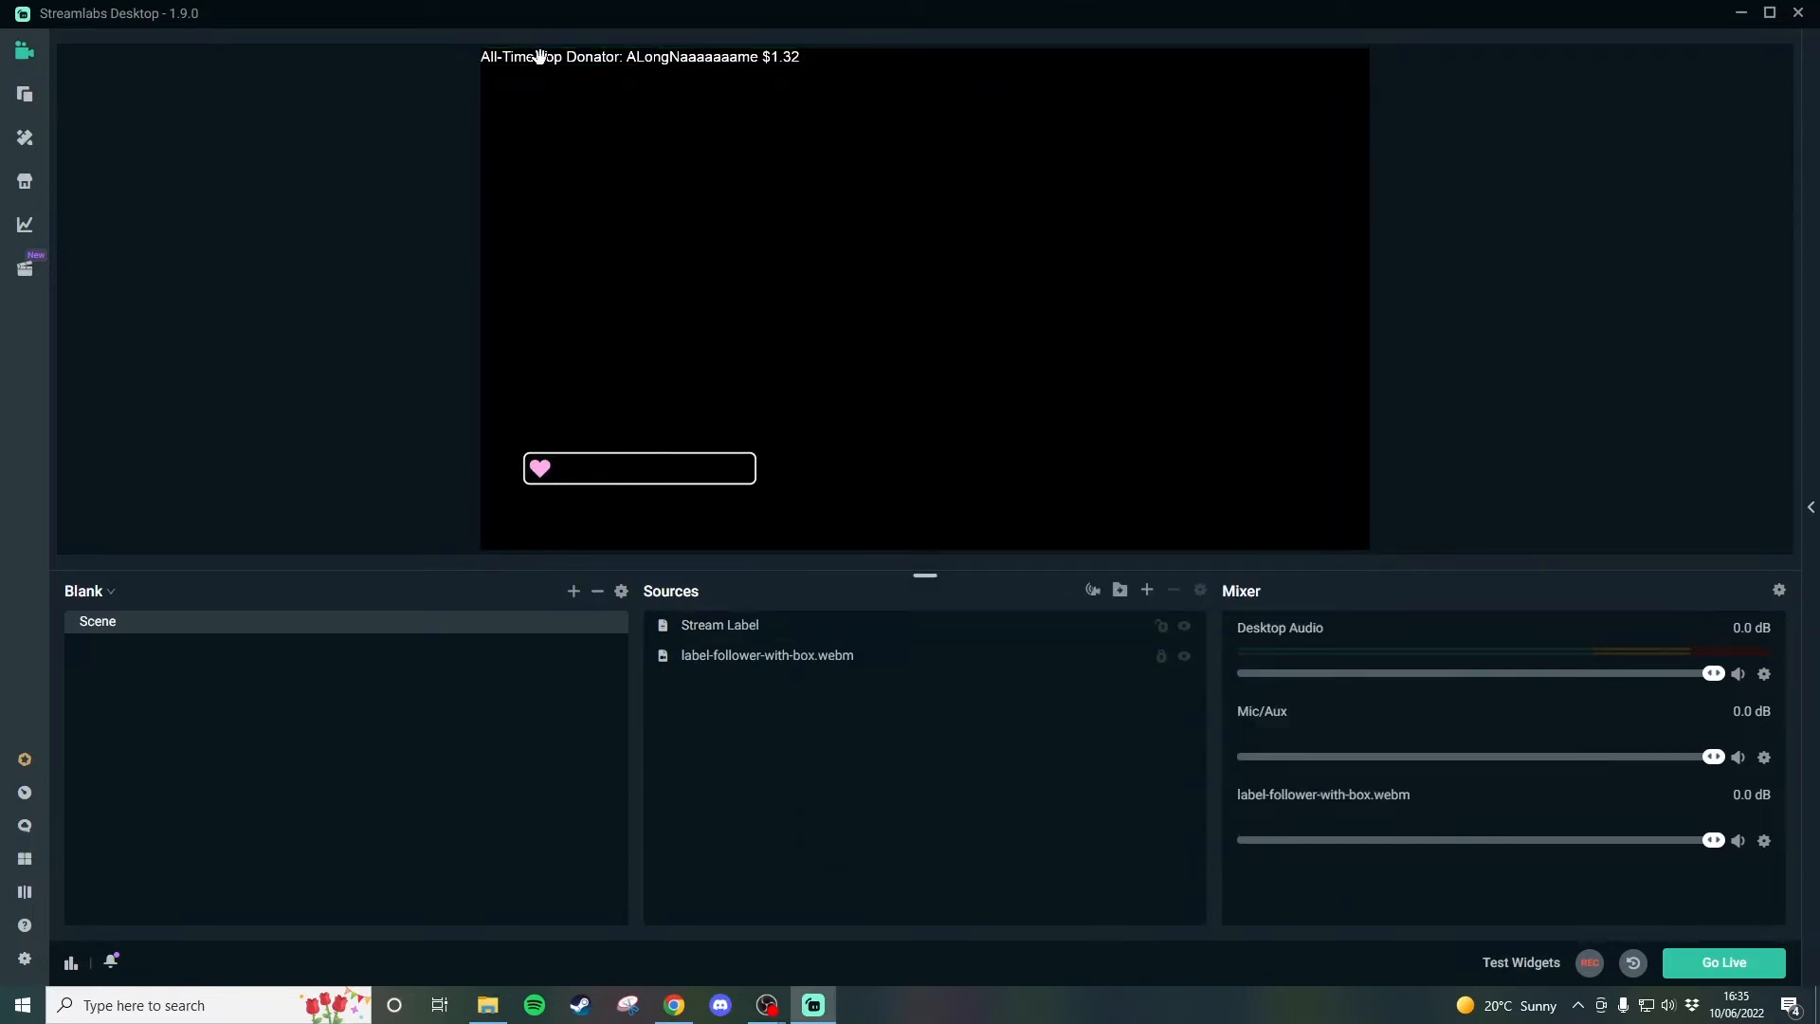
Place the donator label beside the heart inside the box and crop its overflowing end to the box's edge.
drag(537, 53, 619, 469)
click(435, 466)
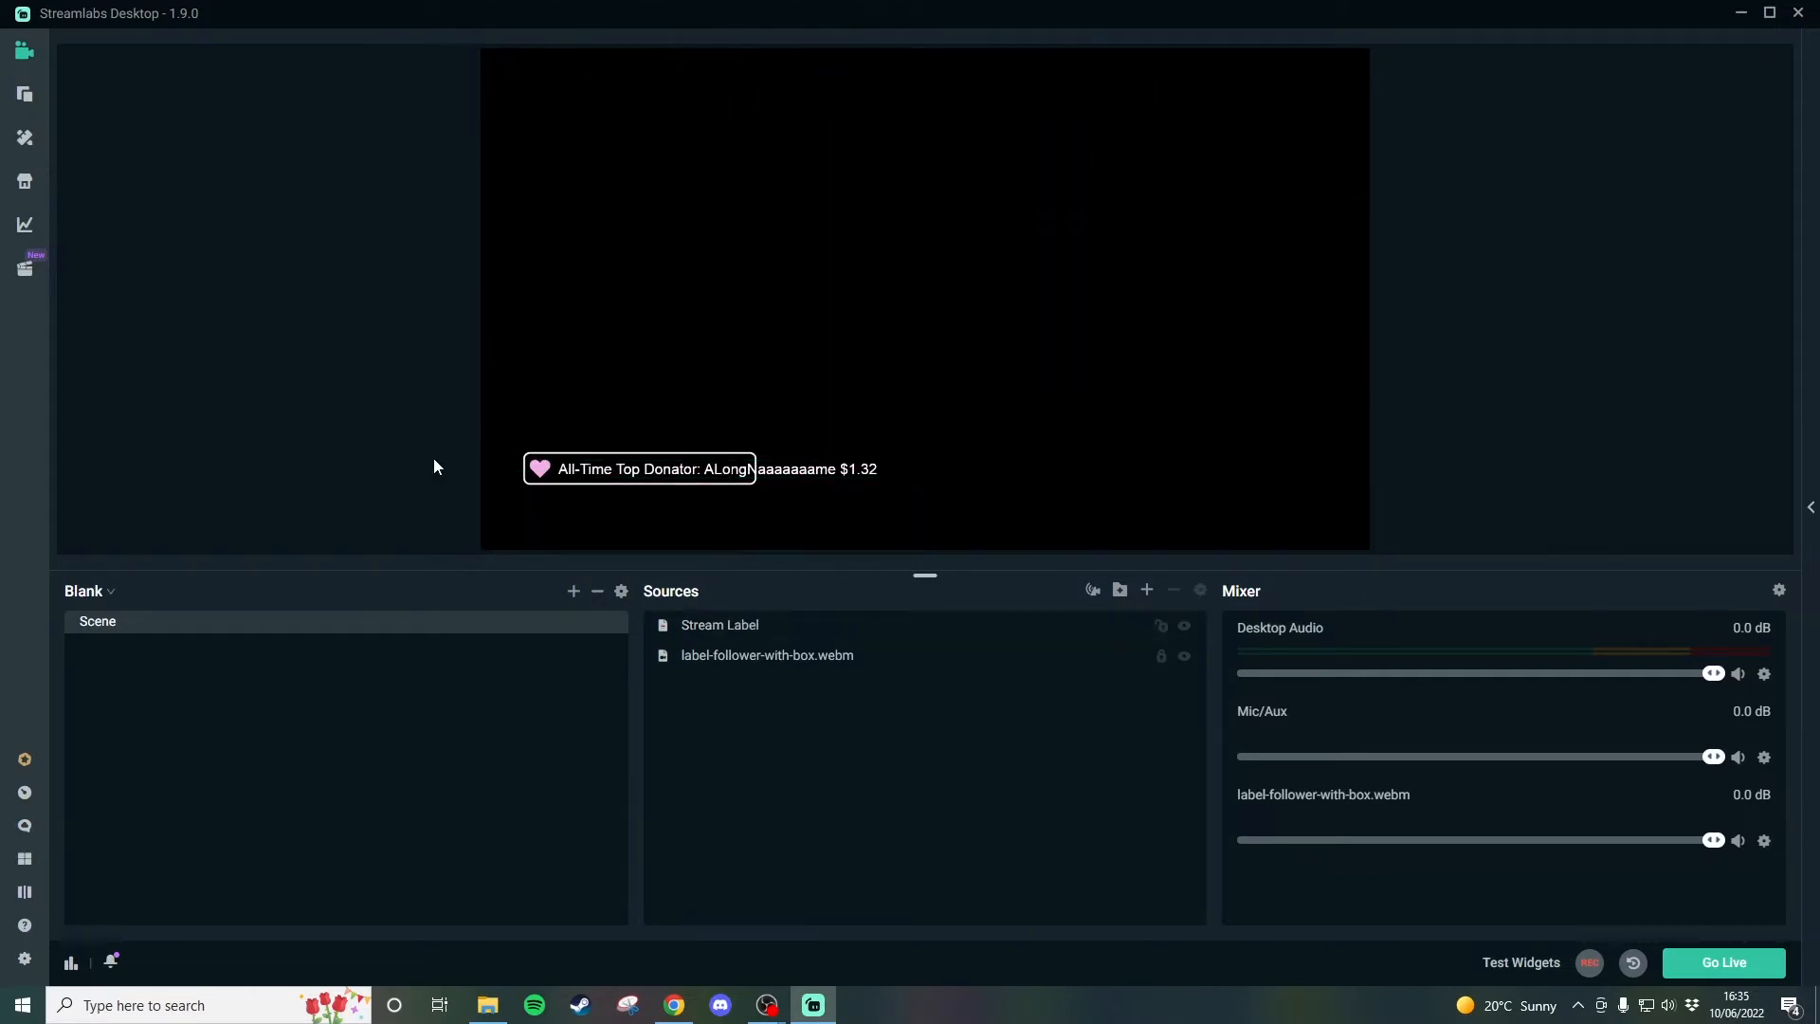
click(580, 468)
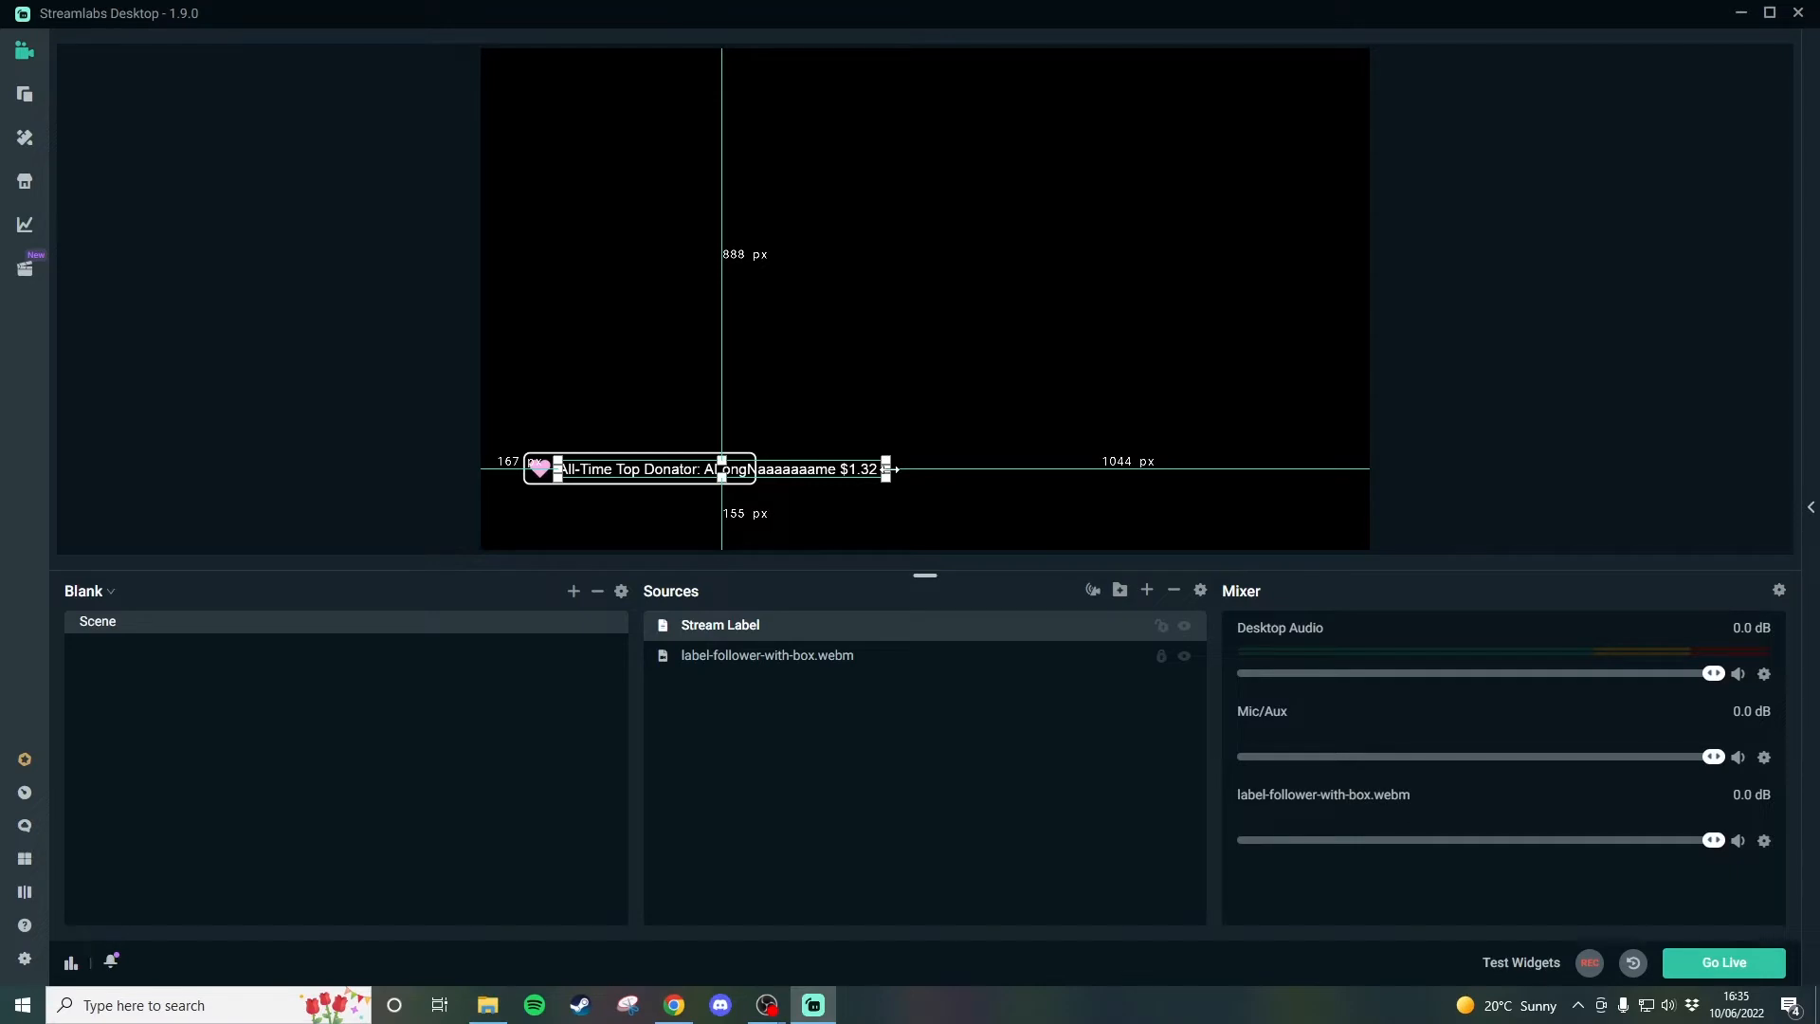
drag(888, 468, 749, 484)
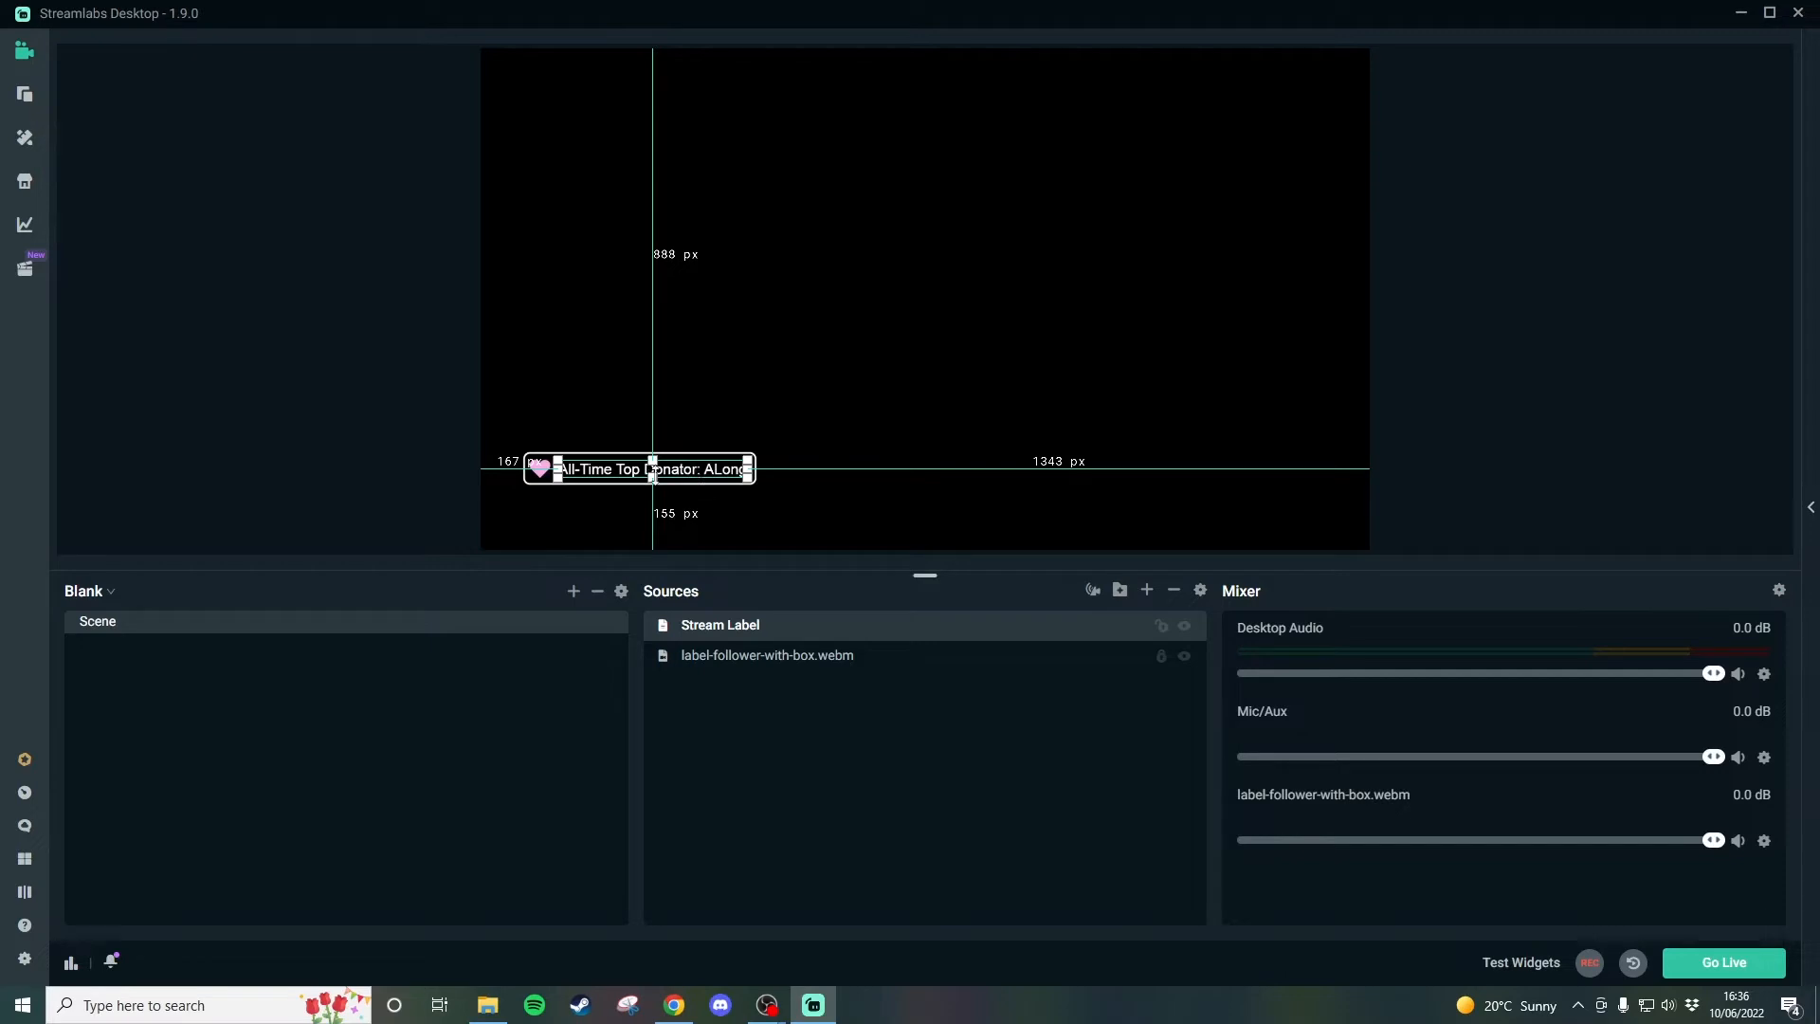
Add a Scroll filter to the Stream Label source, keeping the filter name Scroll.
right_click(801, 632)
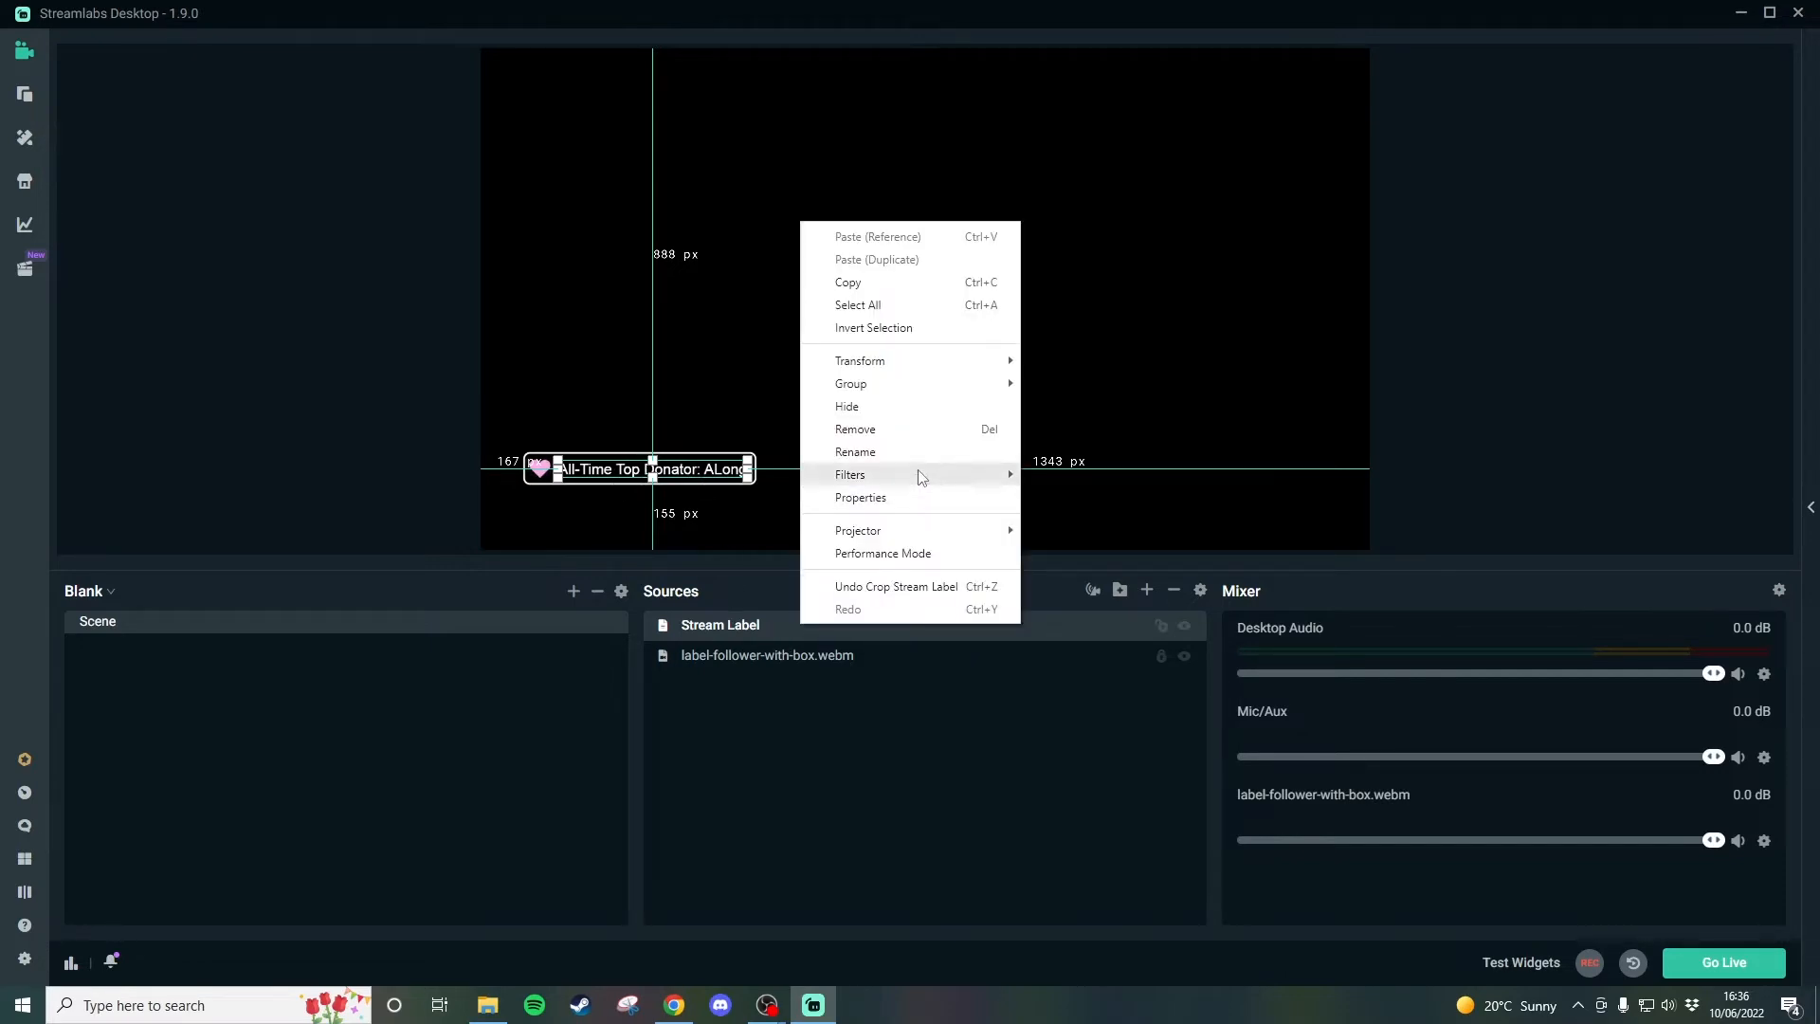
mouse_move(924, 475)
click(1078, 477)
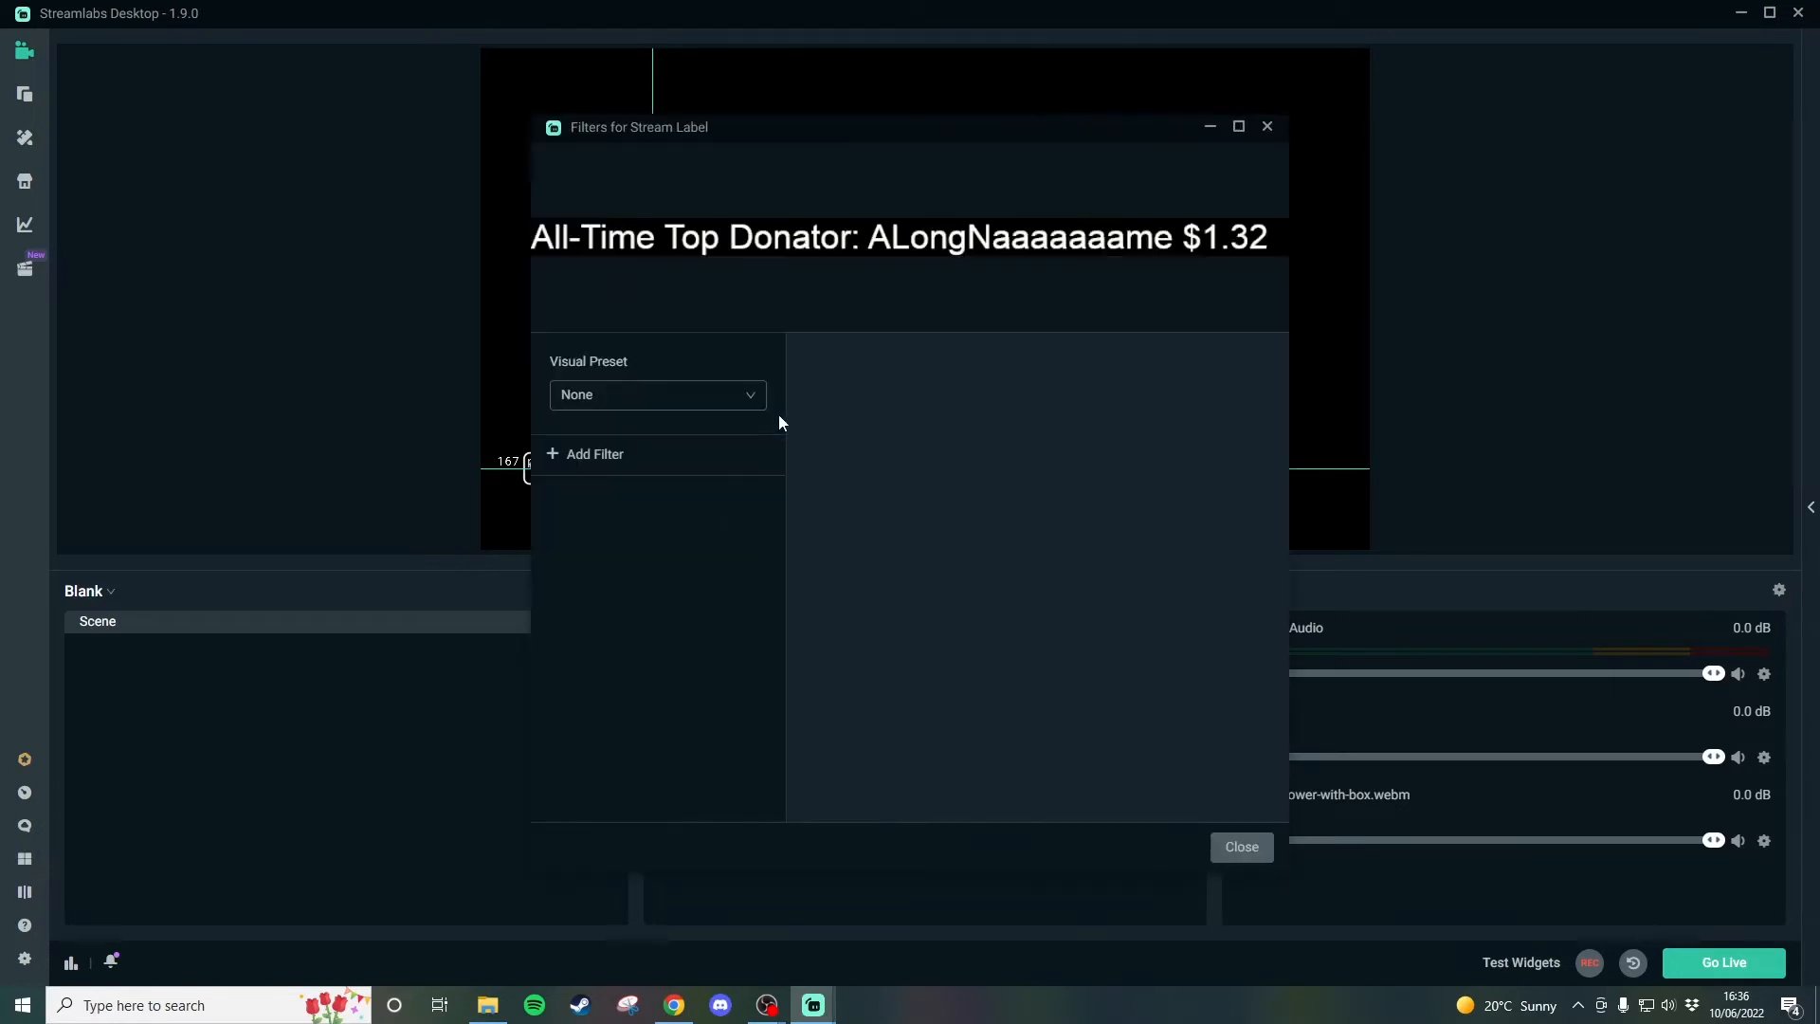
click(611, 458)
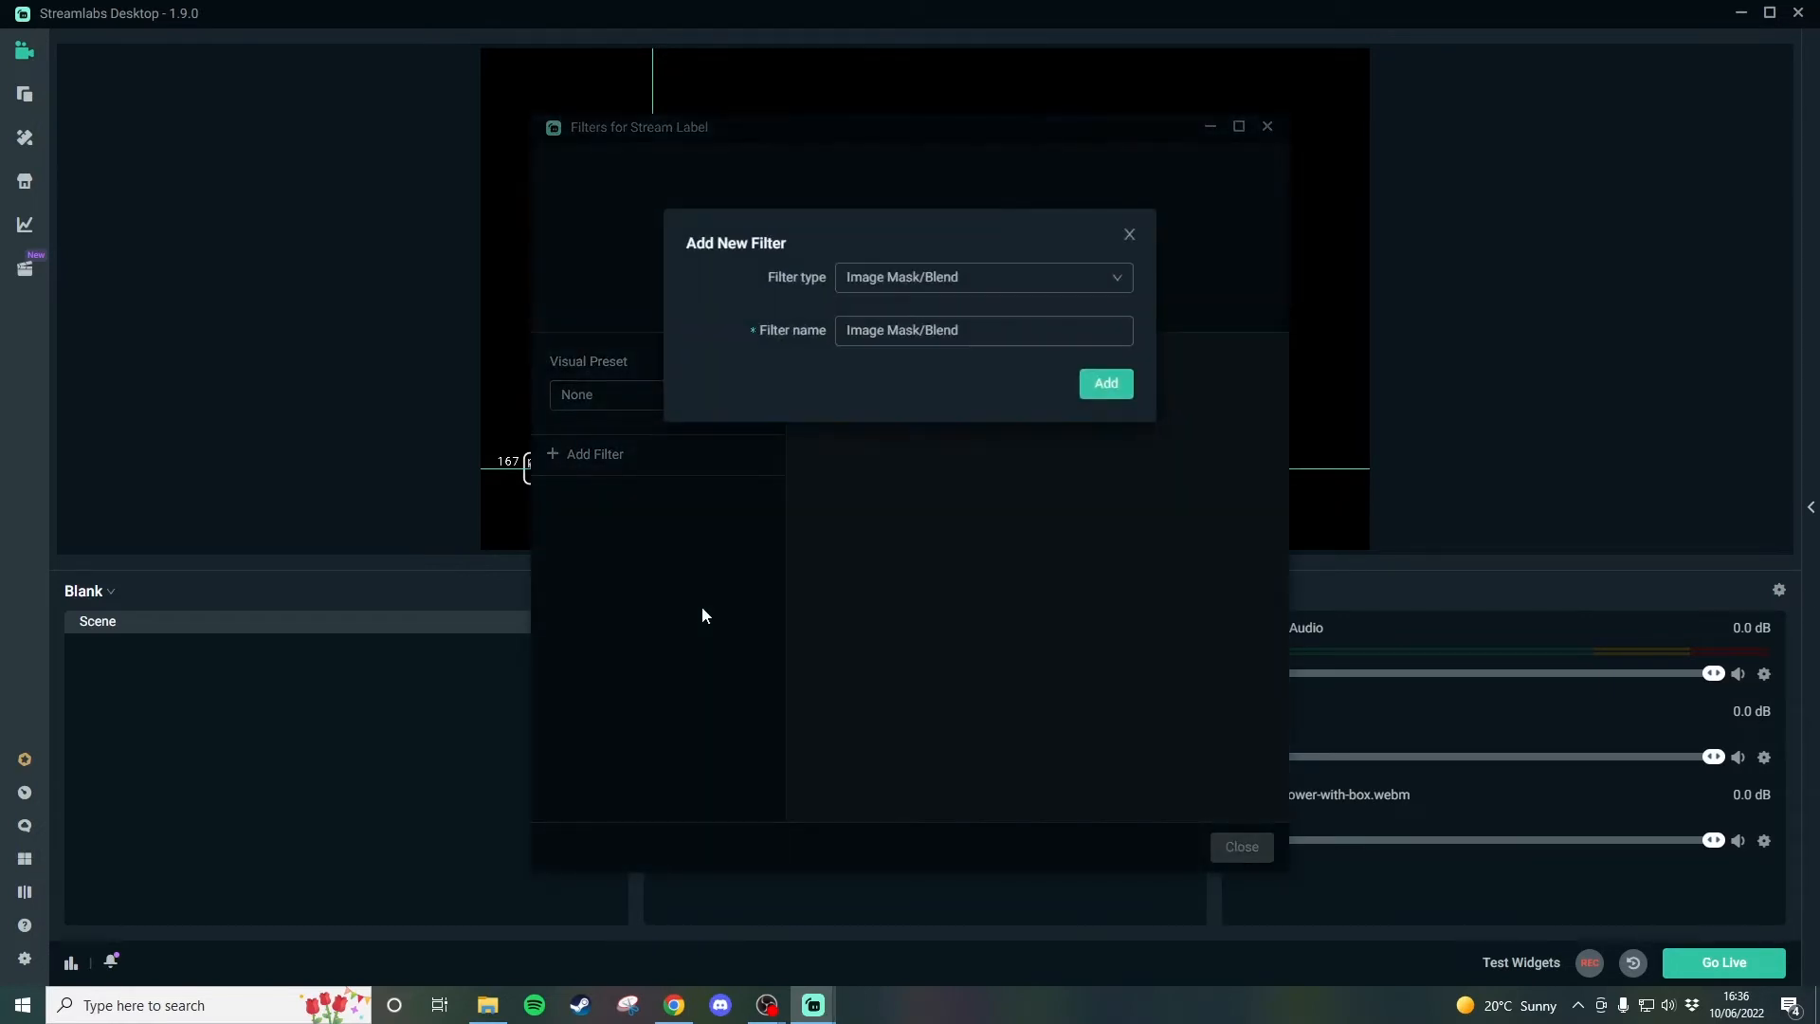
click(879, 293)
click(874, 439)
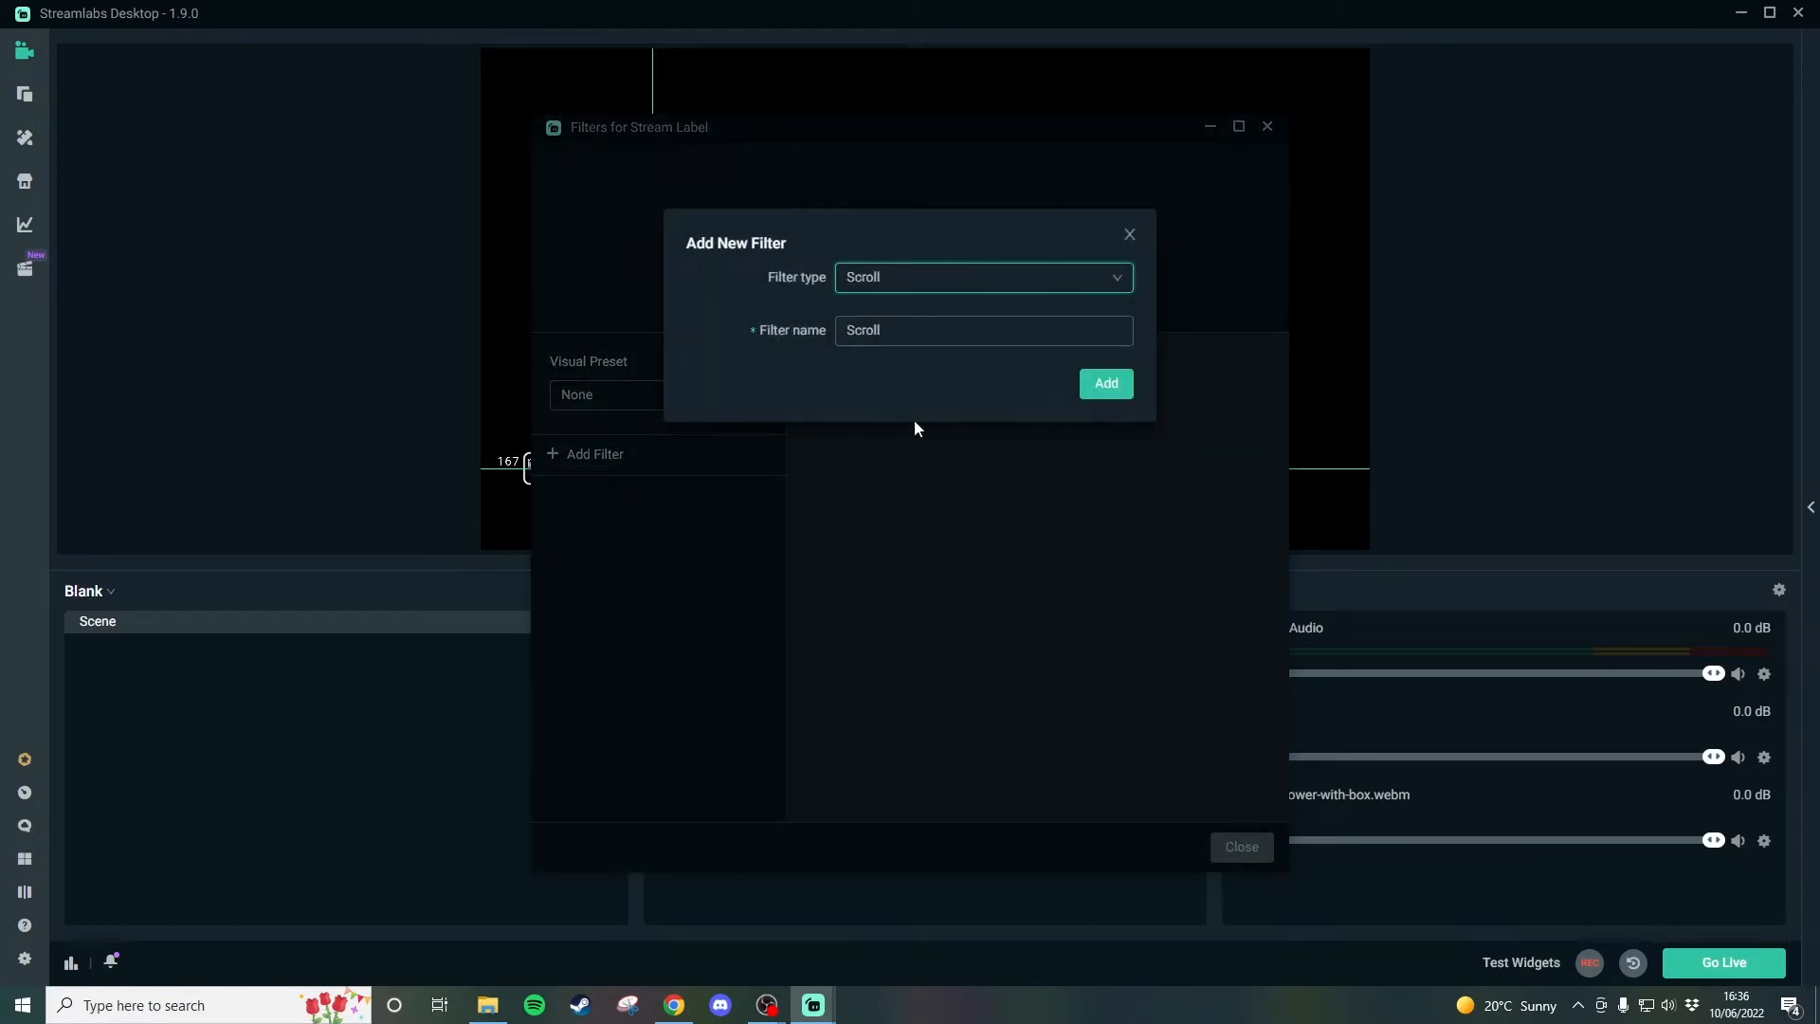
click(886, 331)
click(1116, 385)
Try a vertical scroll speed of 101, and set it back to 0.
mouse_move(1081, 422)
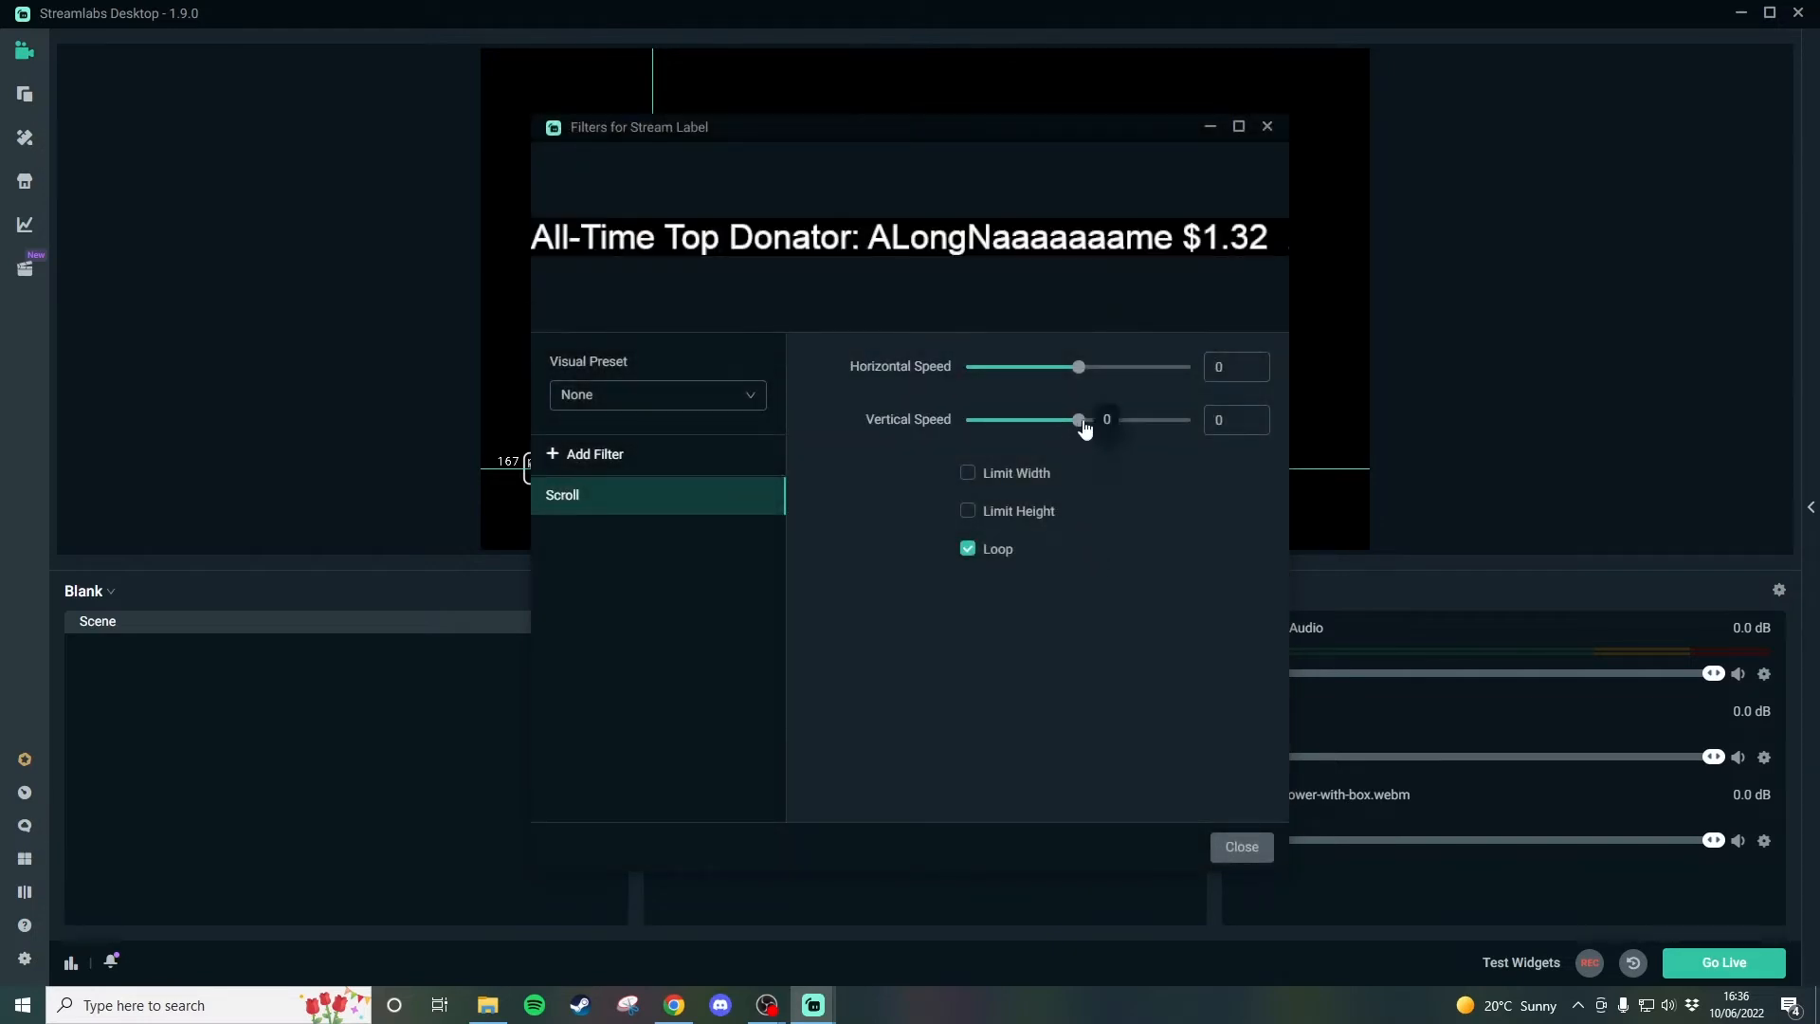
drag(1086, 429, 1113, 431)
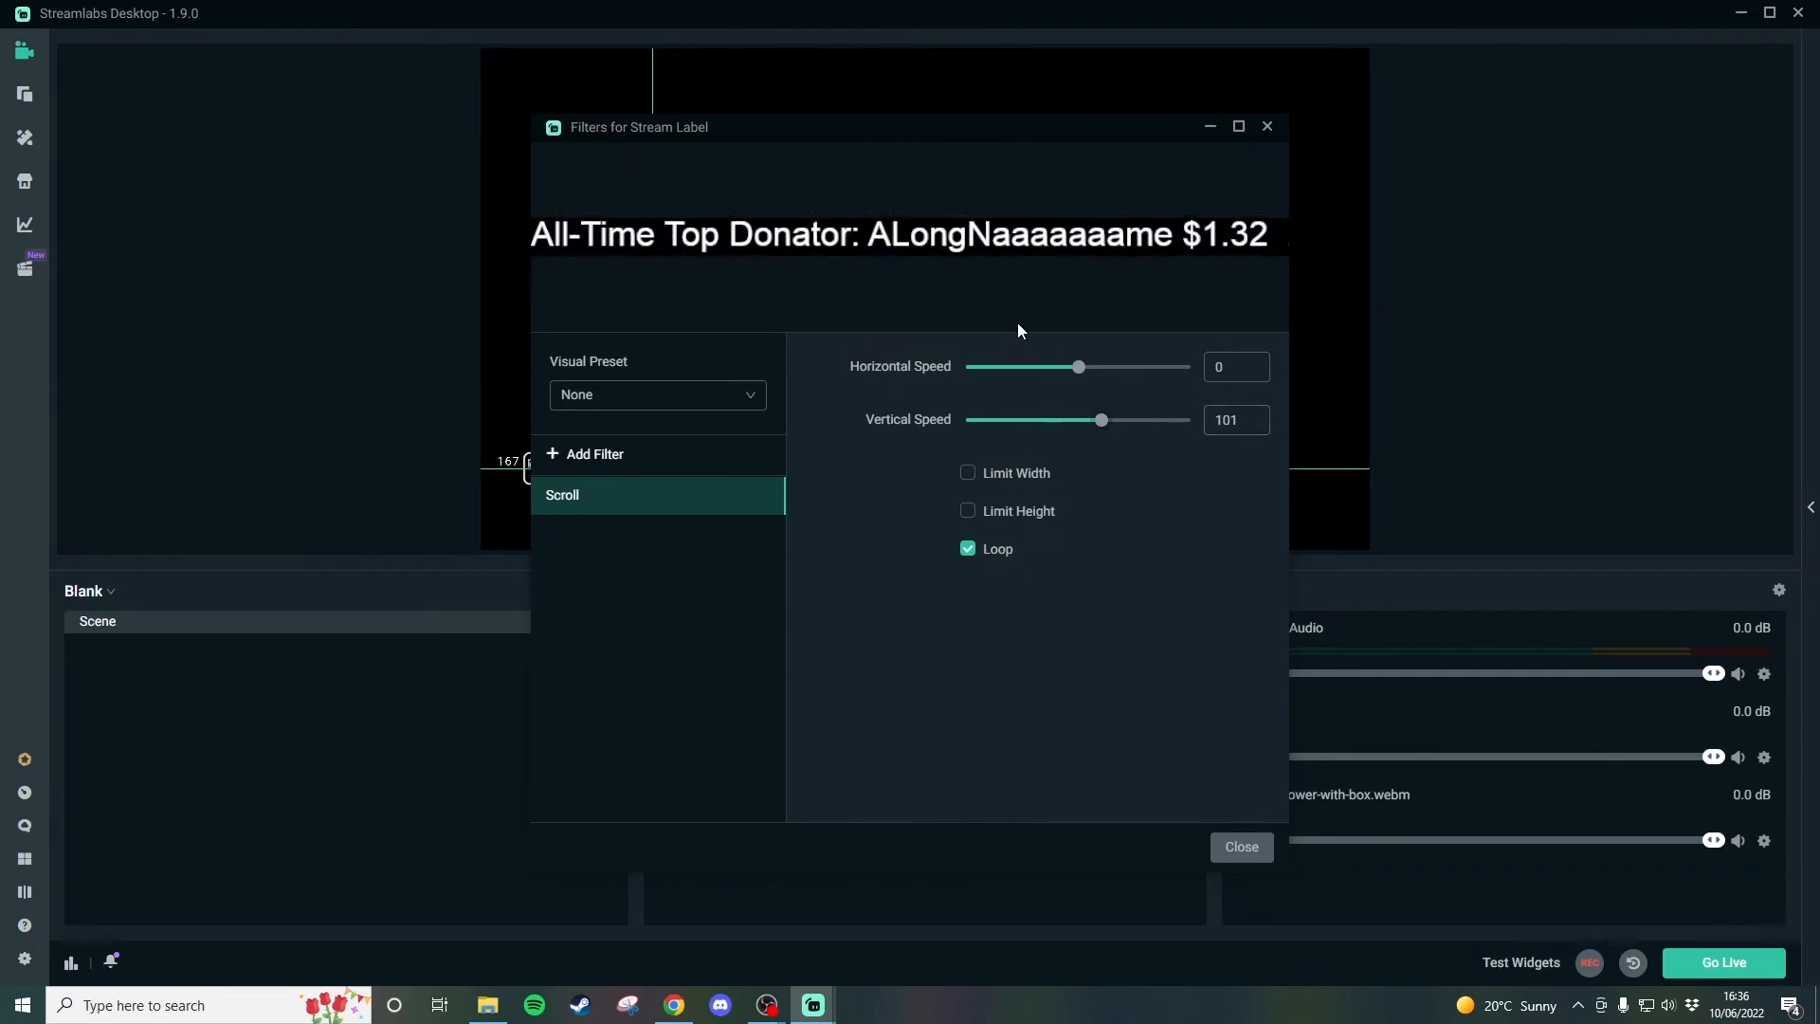
drag(1247, 423, 1191, 419)
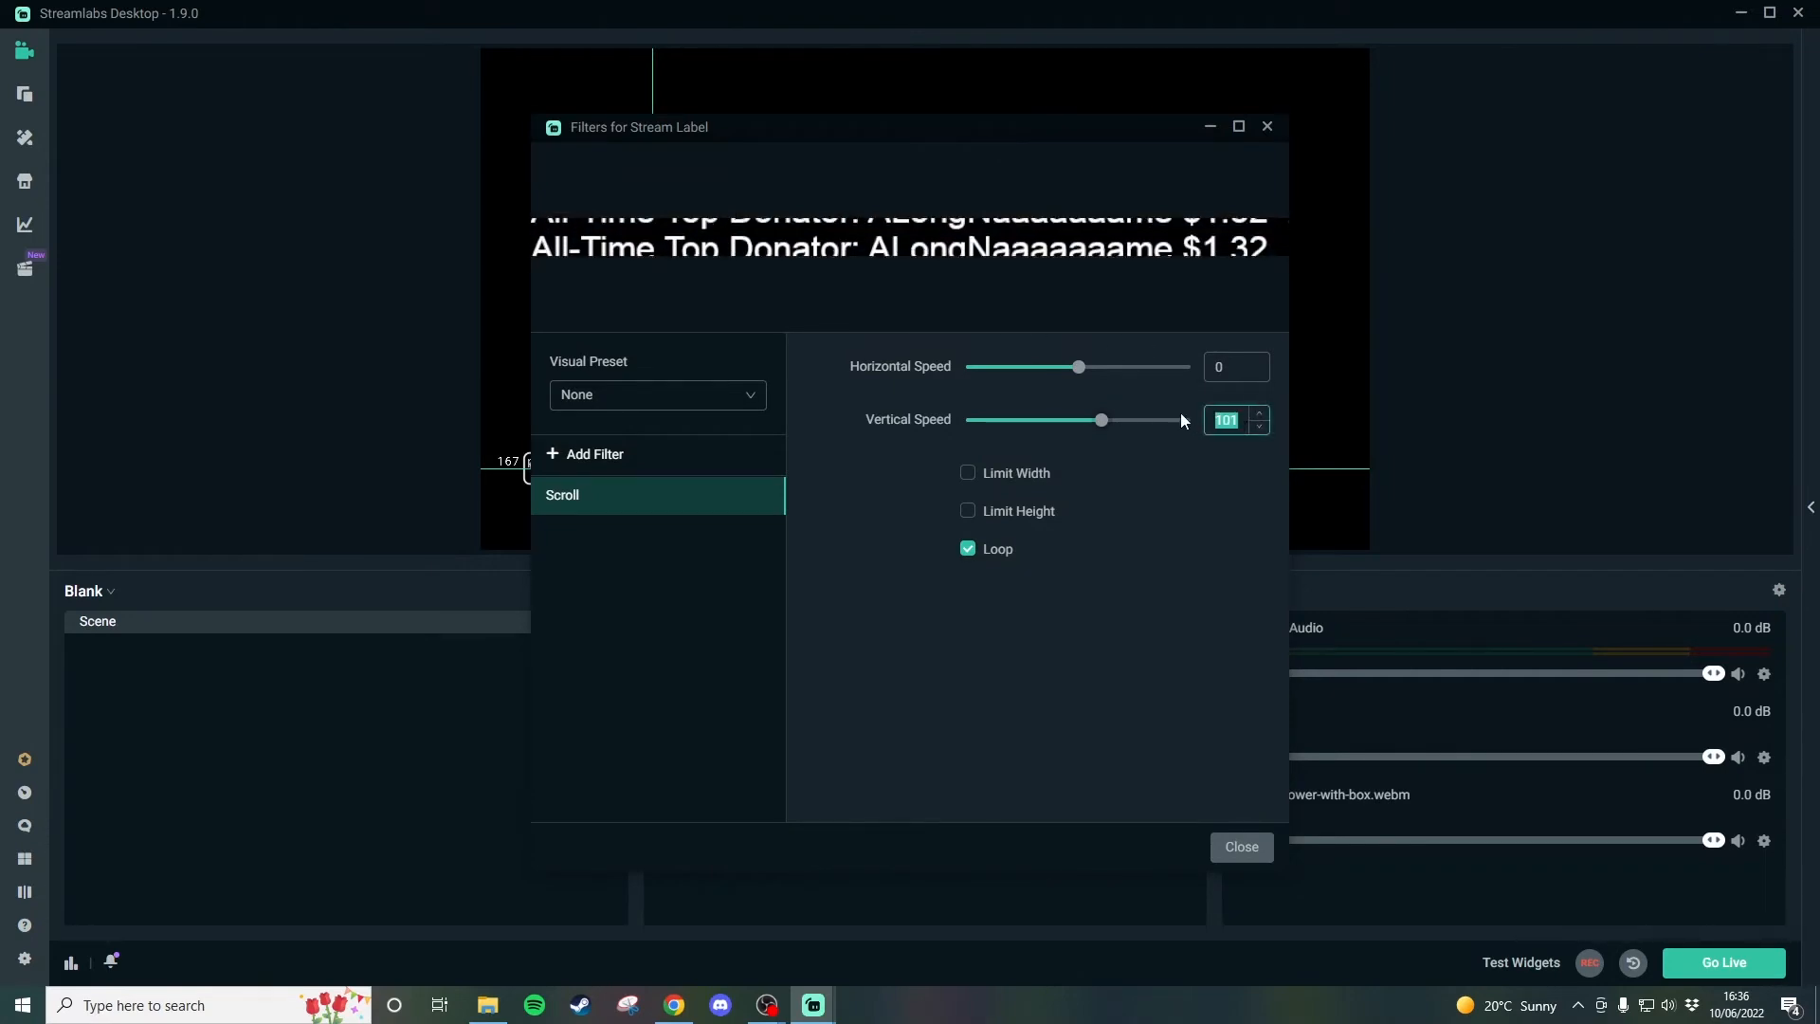
text(0)
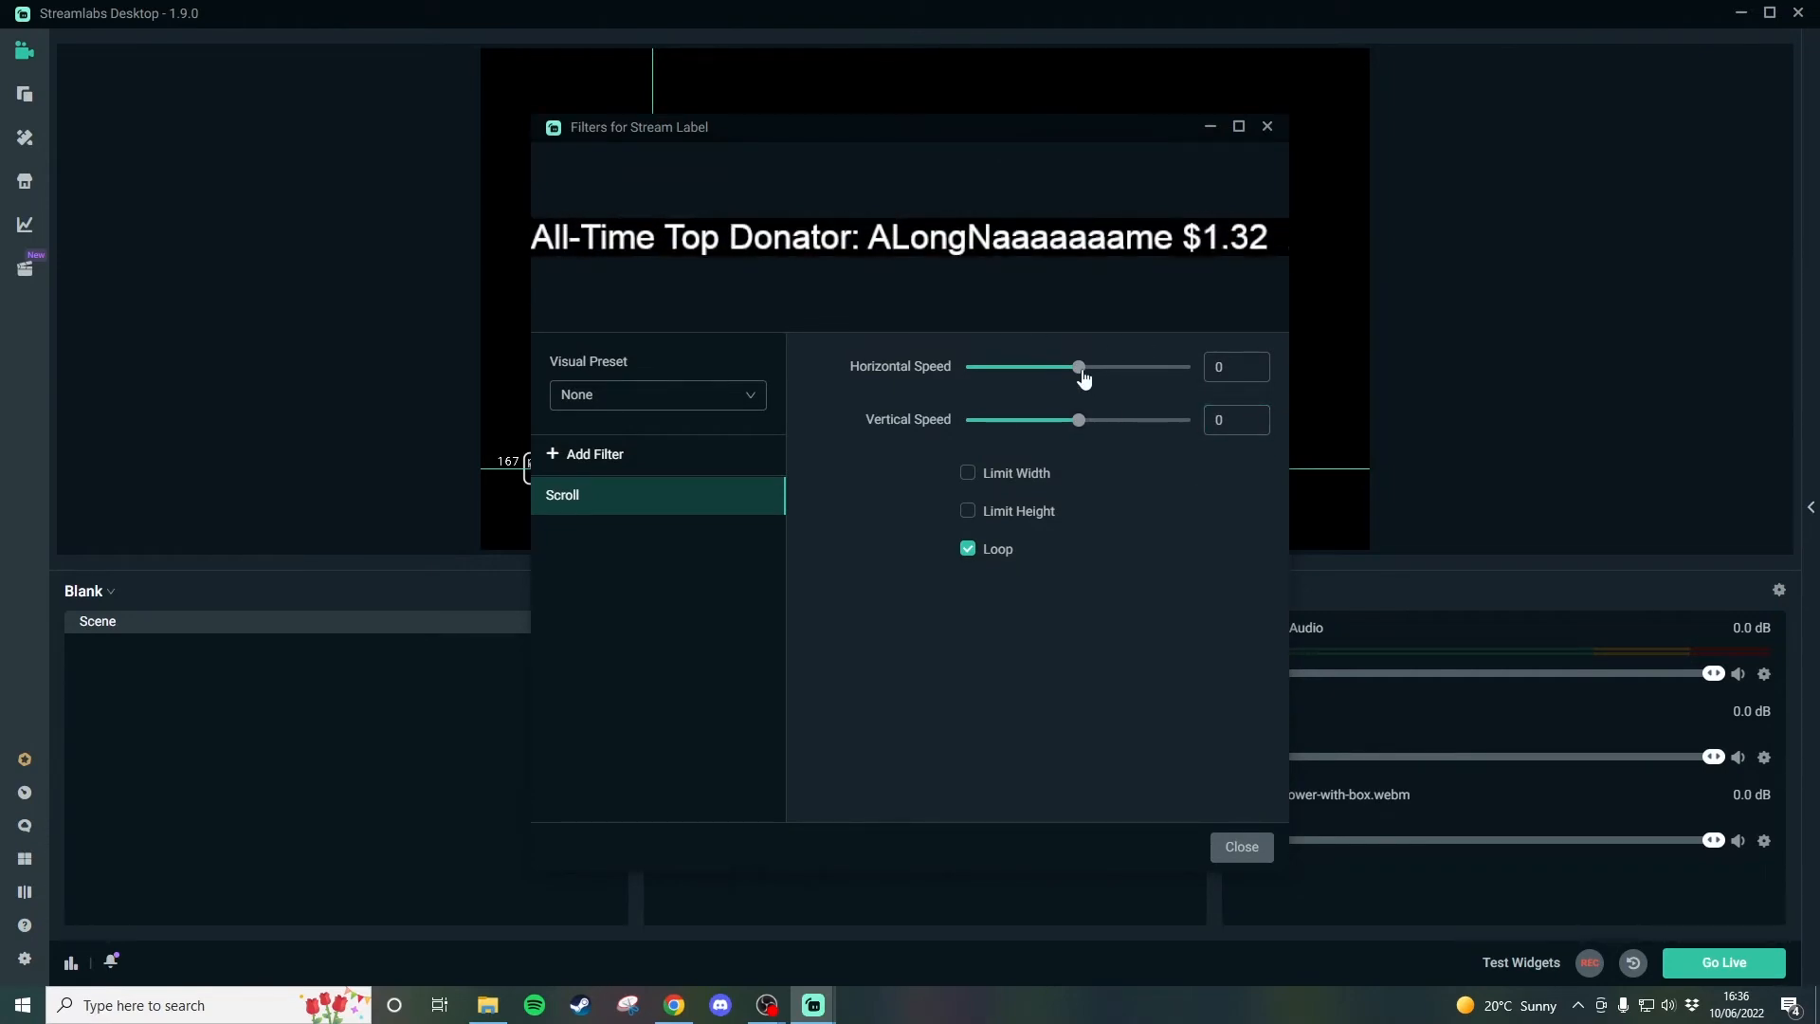
Set the Scroll filter's horizontal speed to 72 with looping left on, and close the filter settings.
drag(1085, 380, 1096, 369)
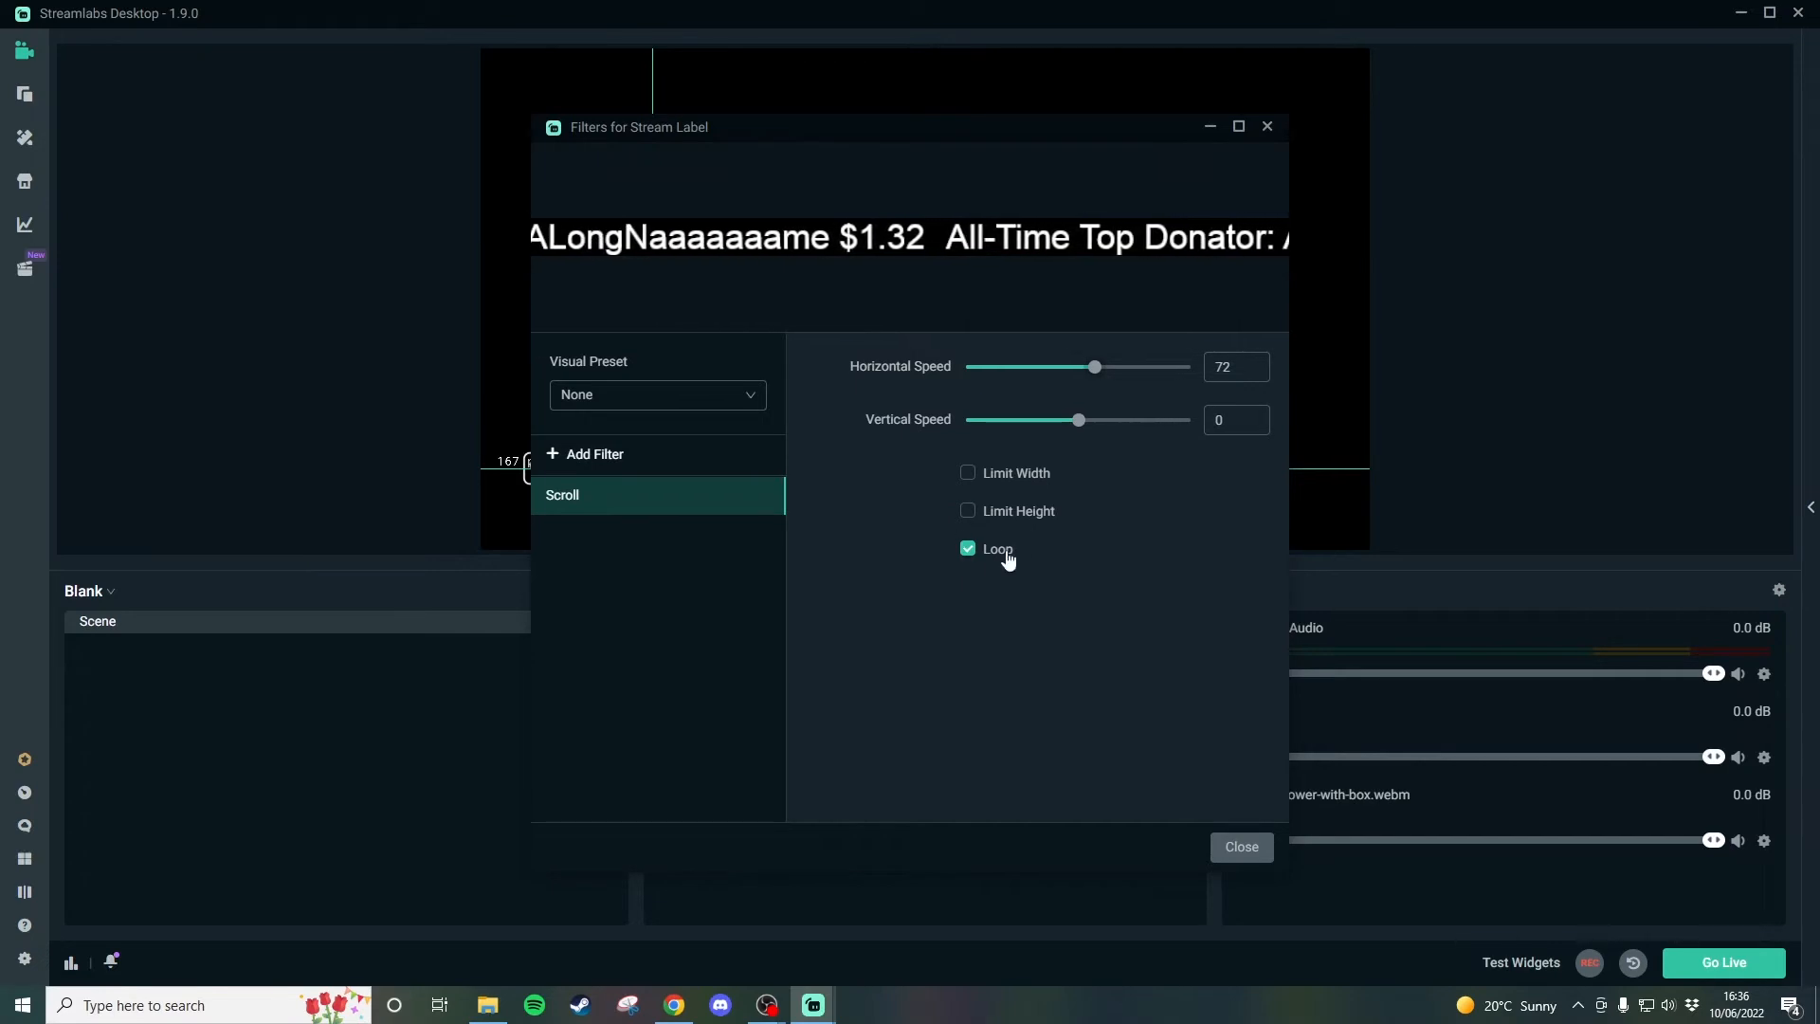
click(1242, 847)
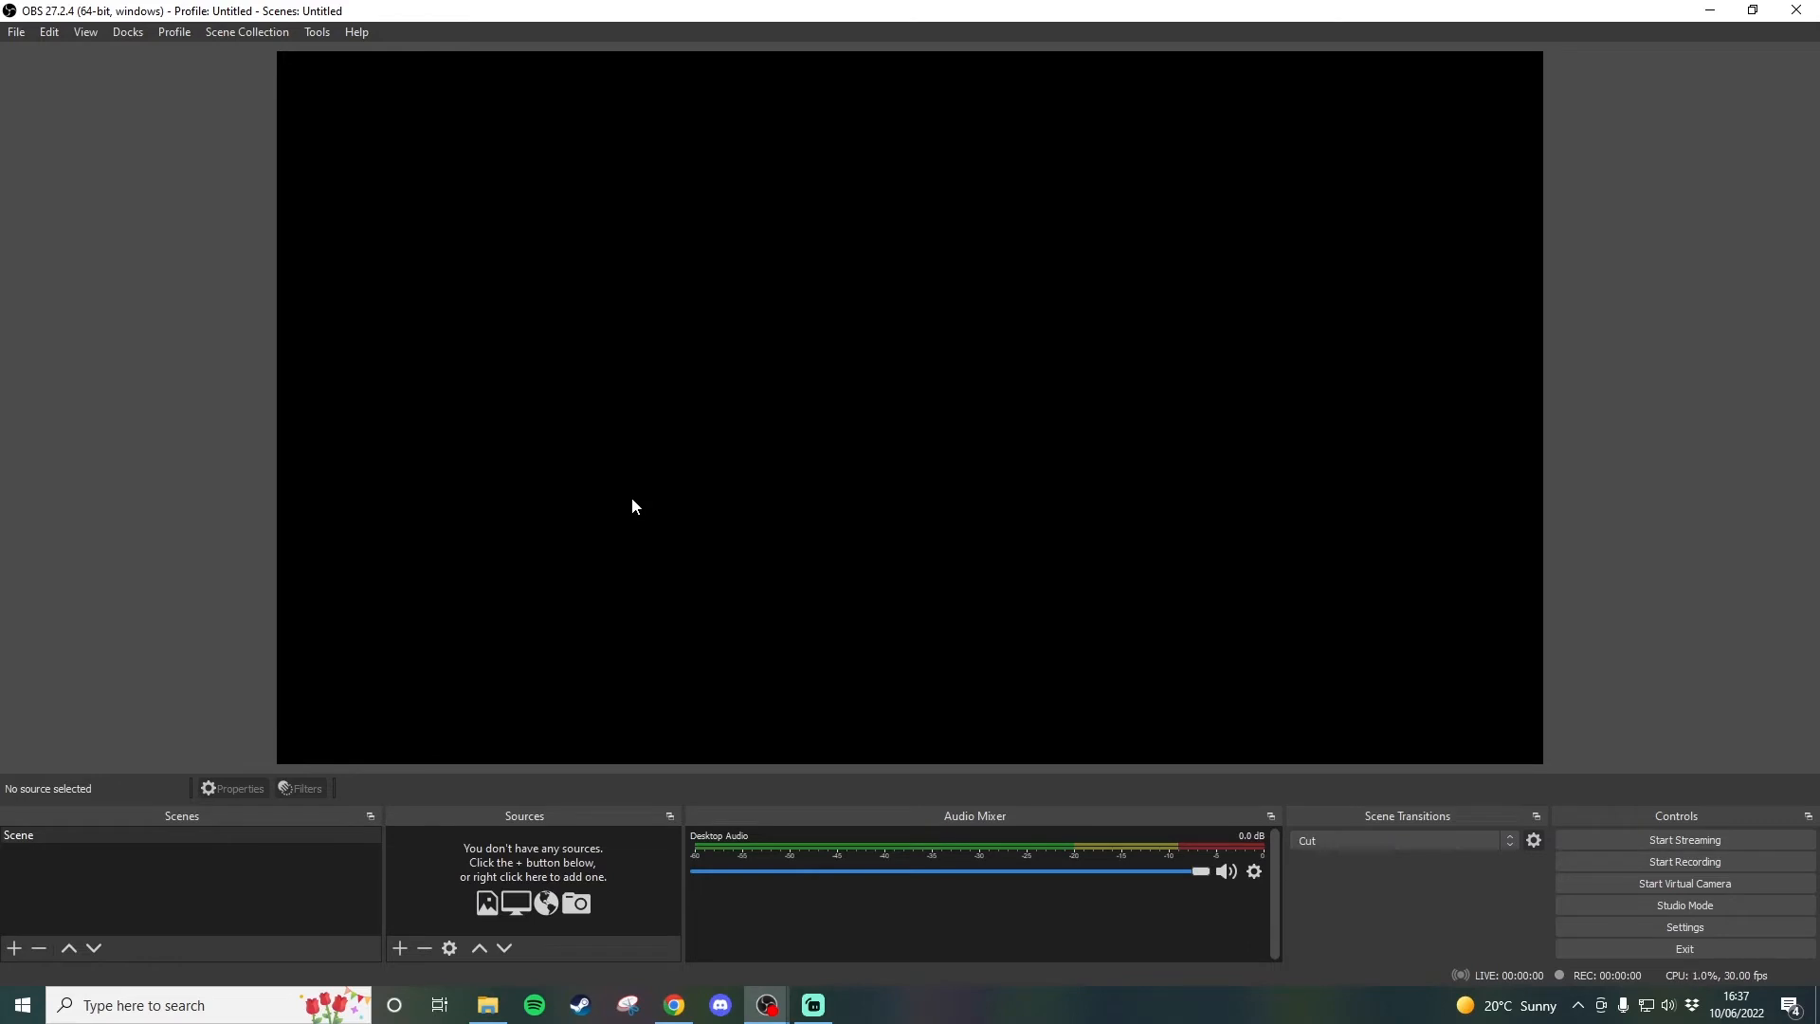
Switch to StreamElements in the browser and create a new overlay from My Overlays at 1080p resolution.
click(681, 1016)
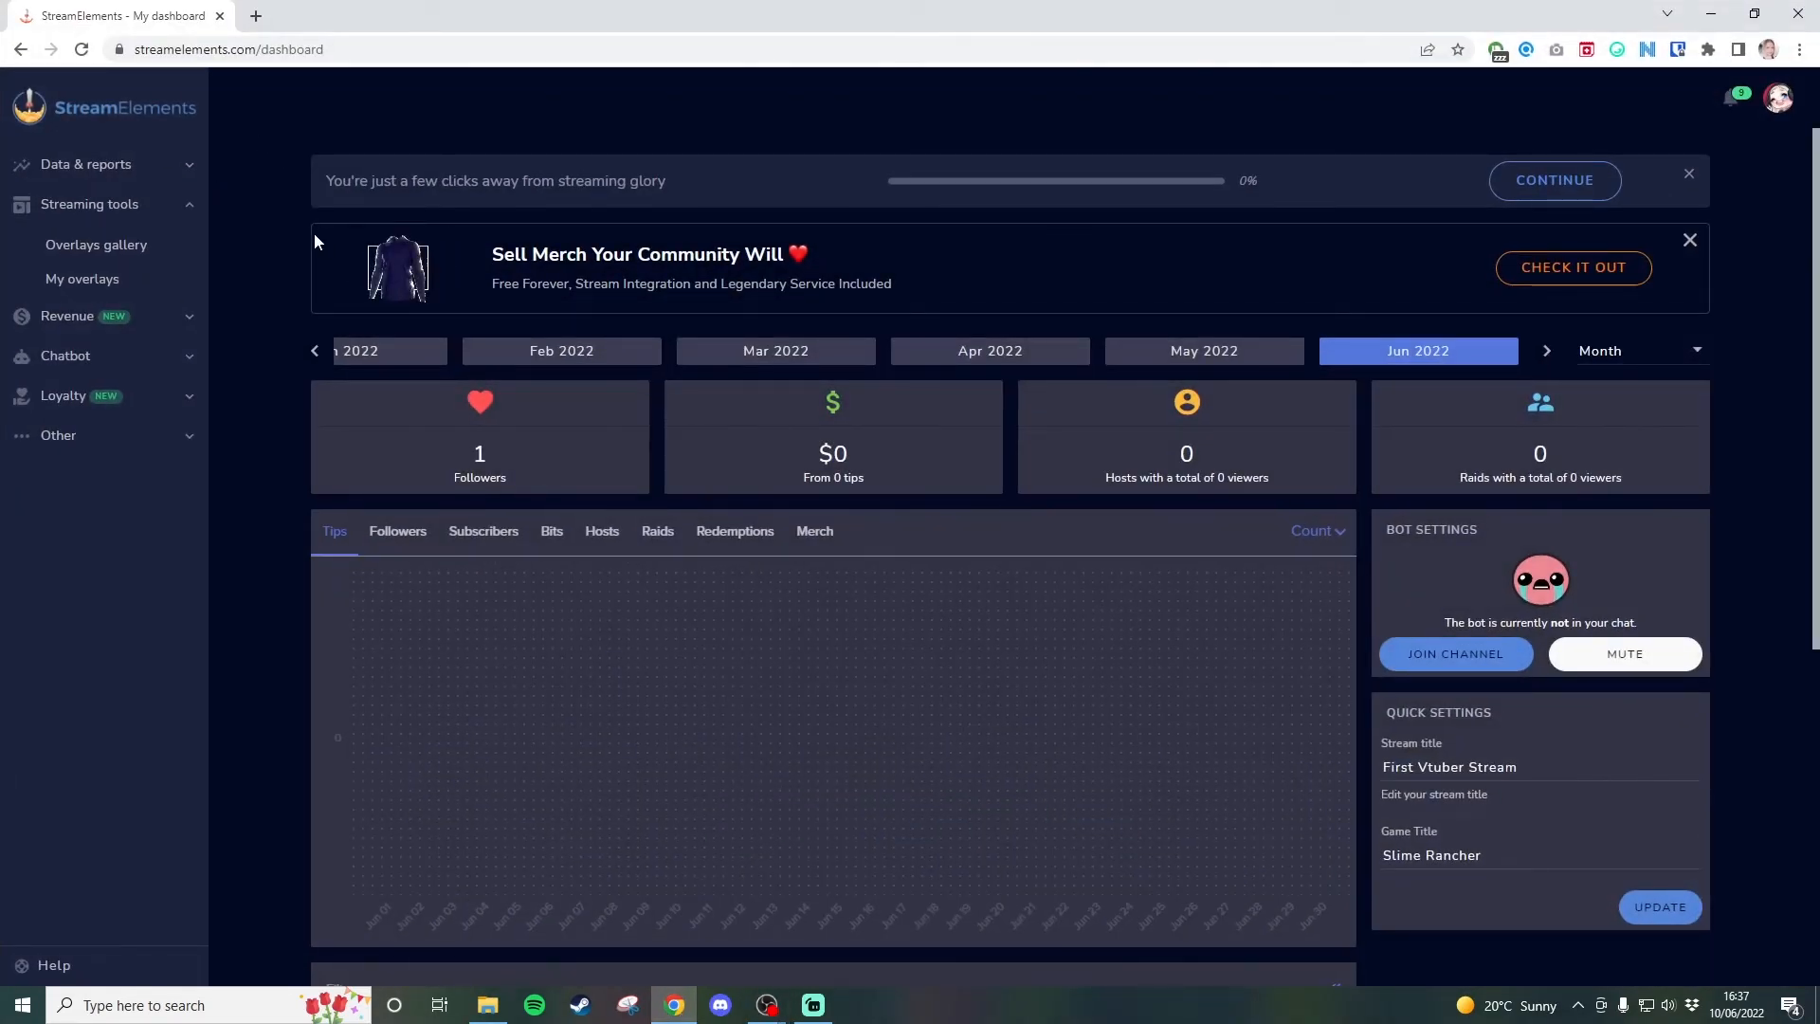
click(120, 285)
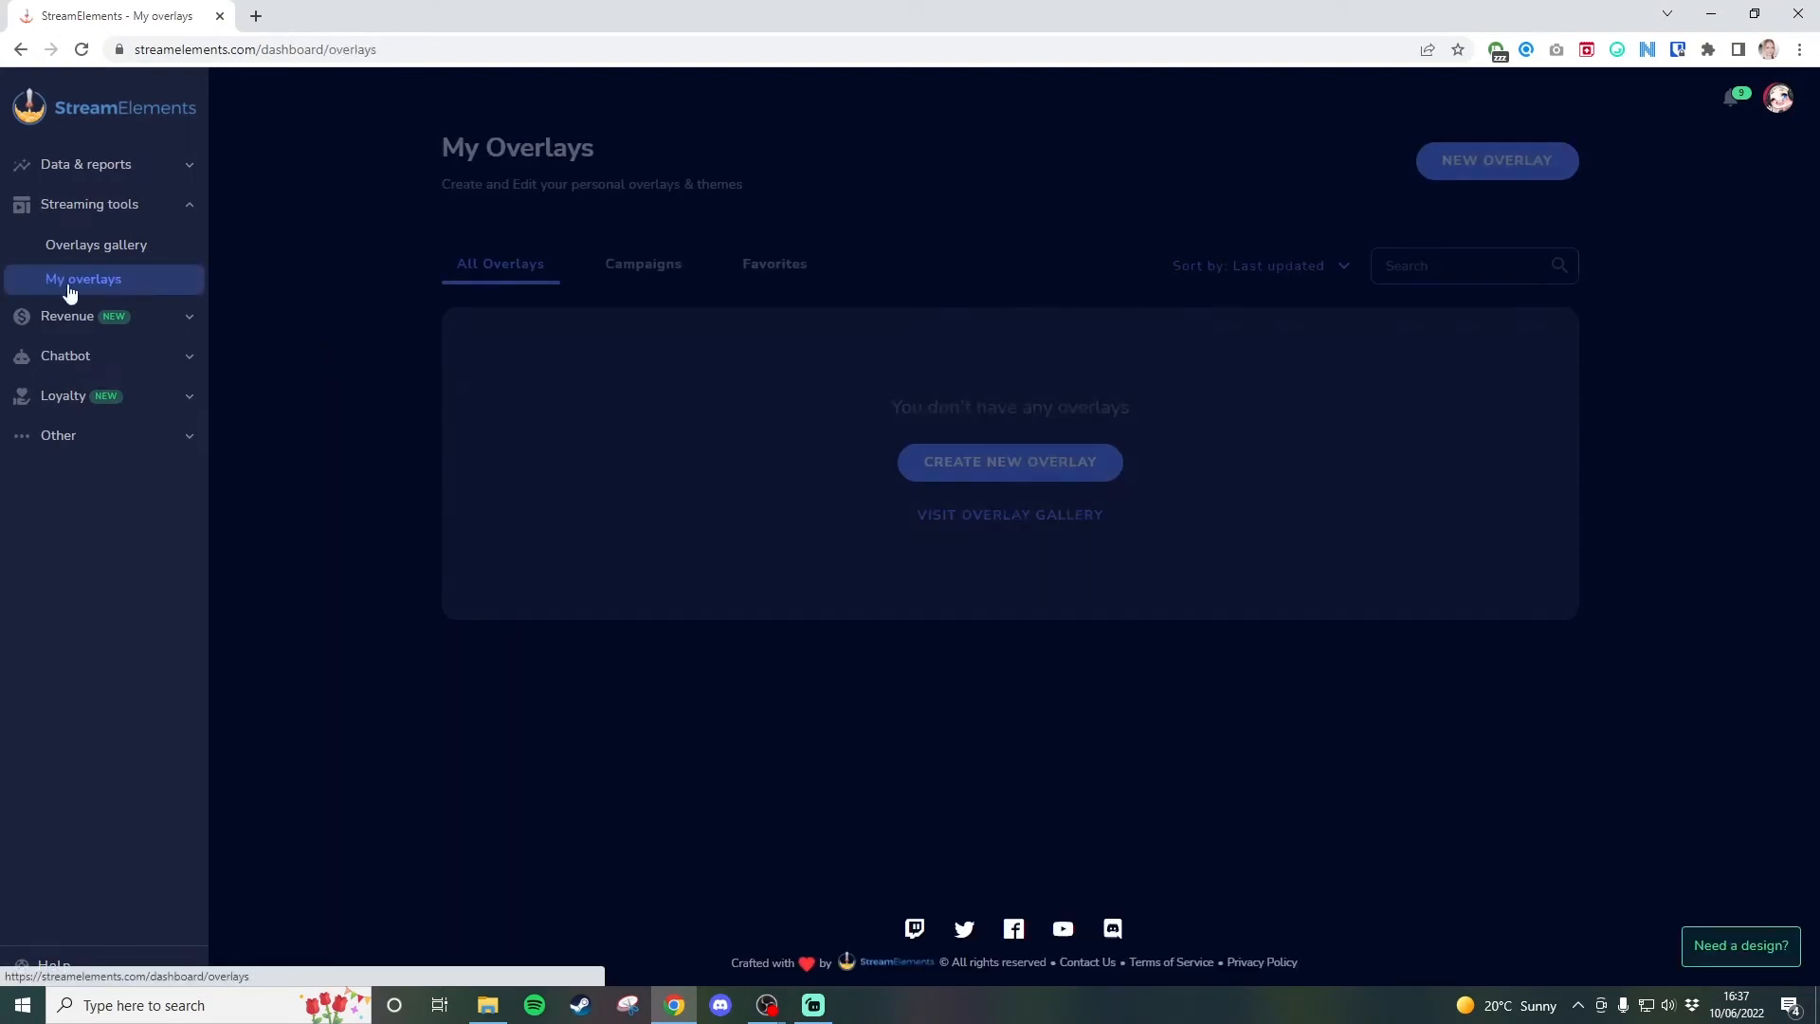
click(942, 463)
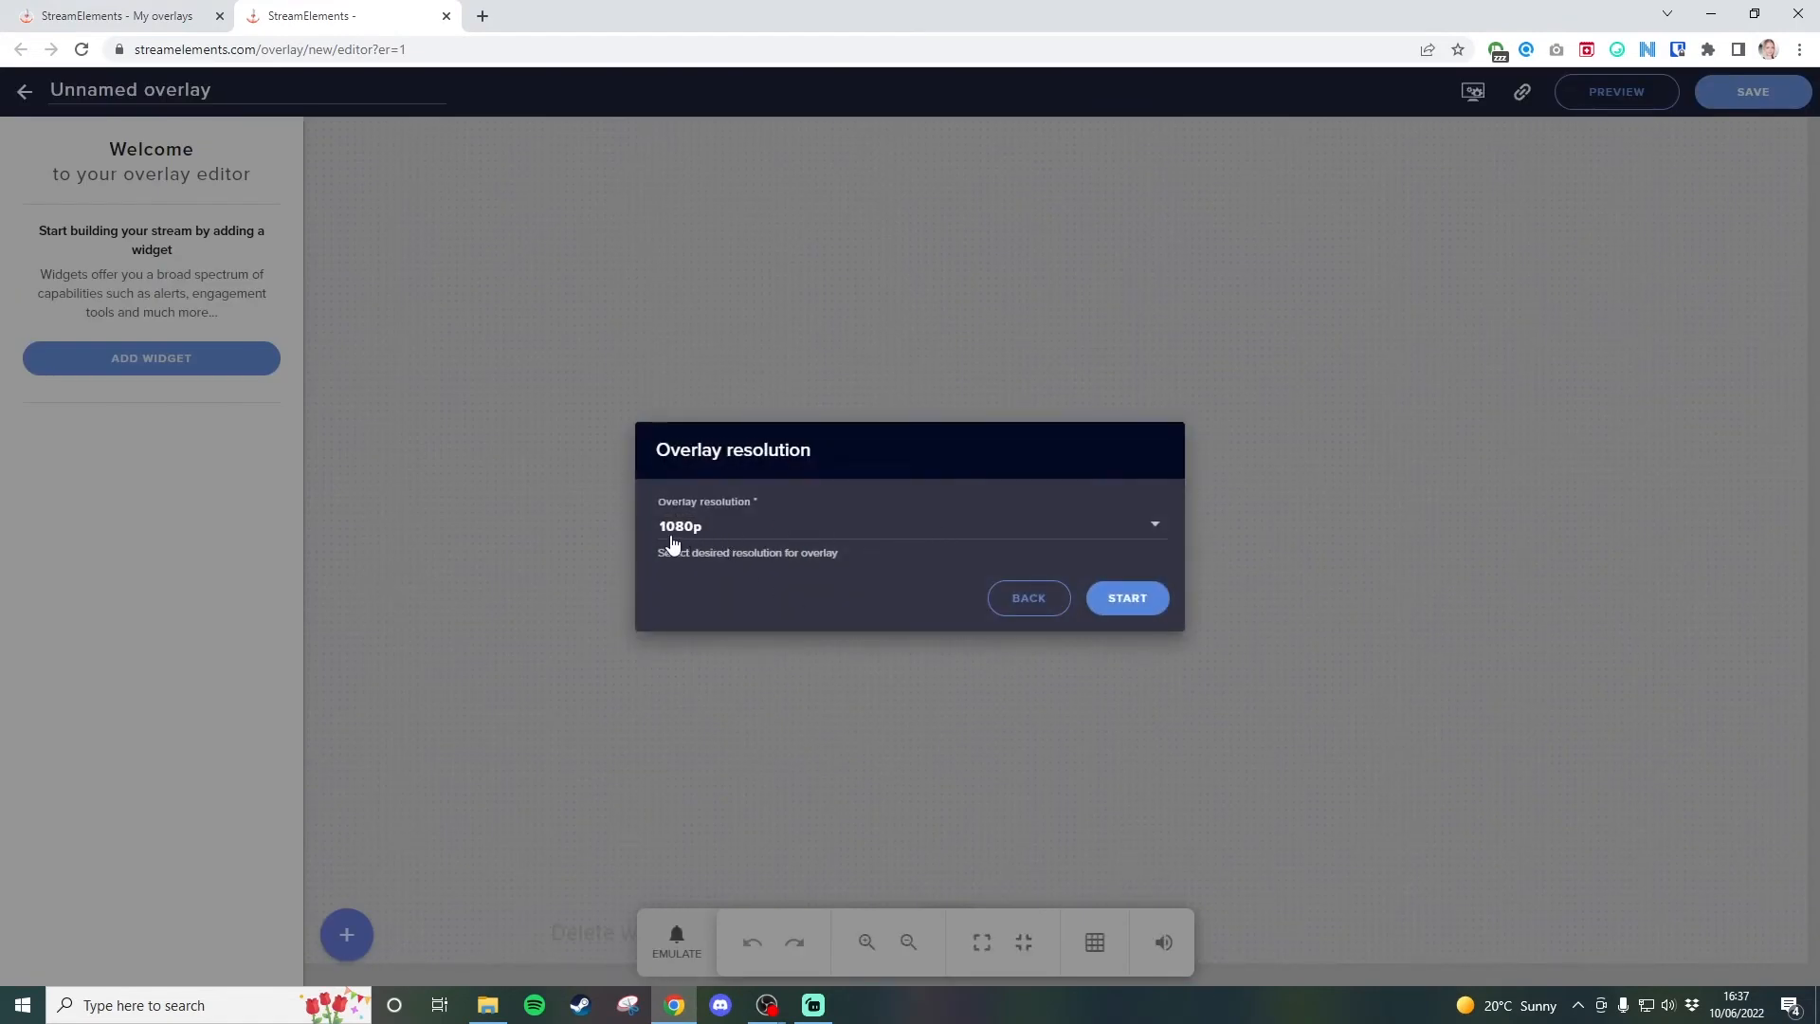
click(797, 527)
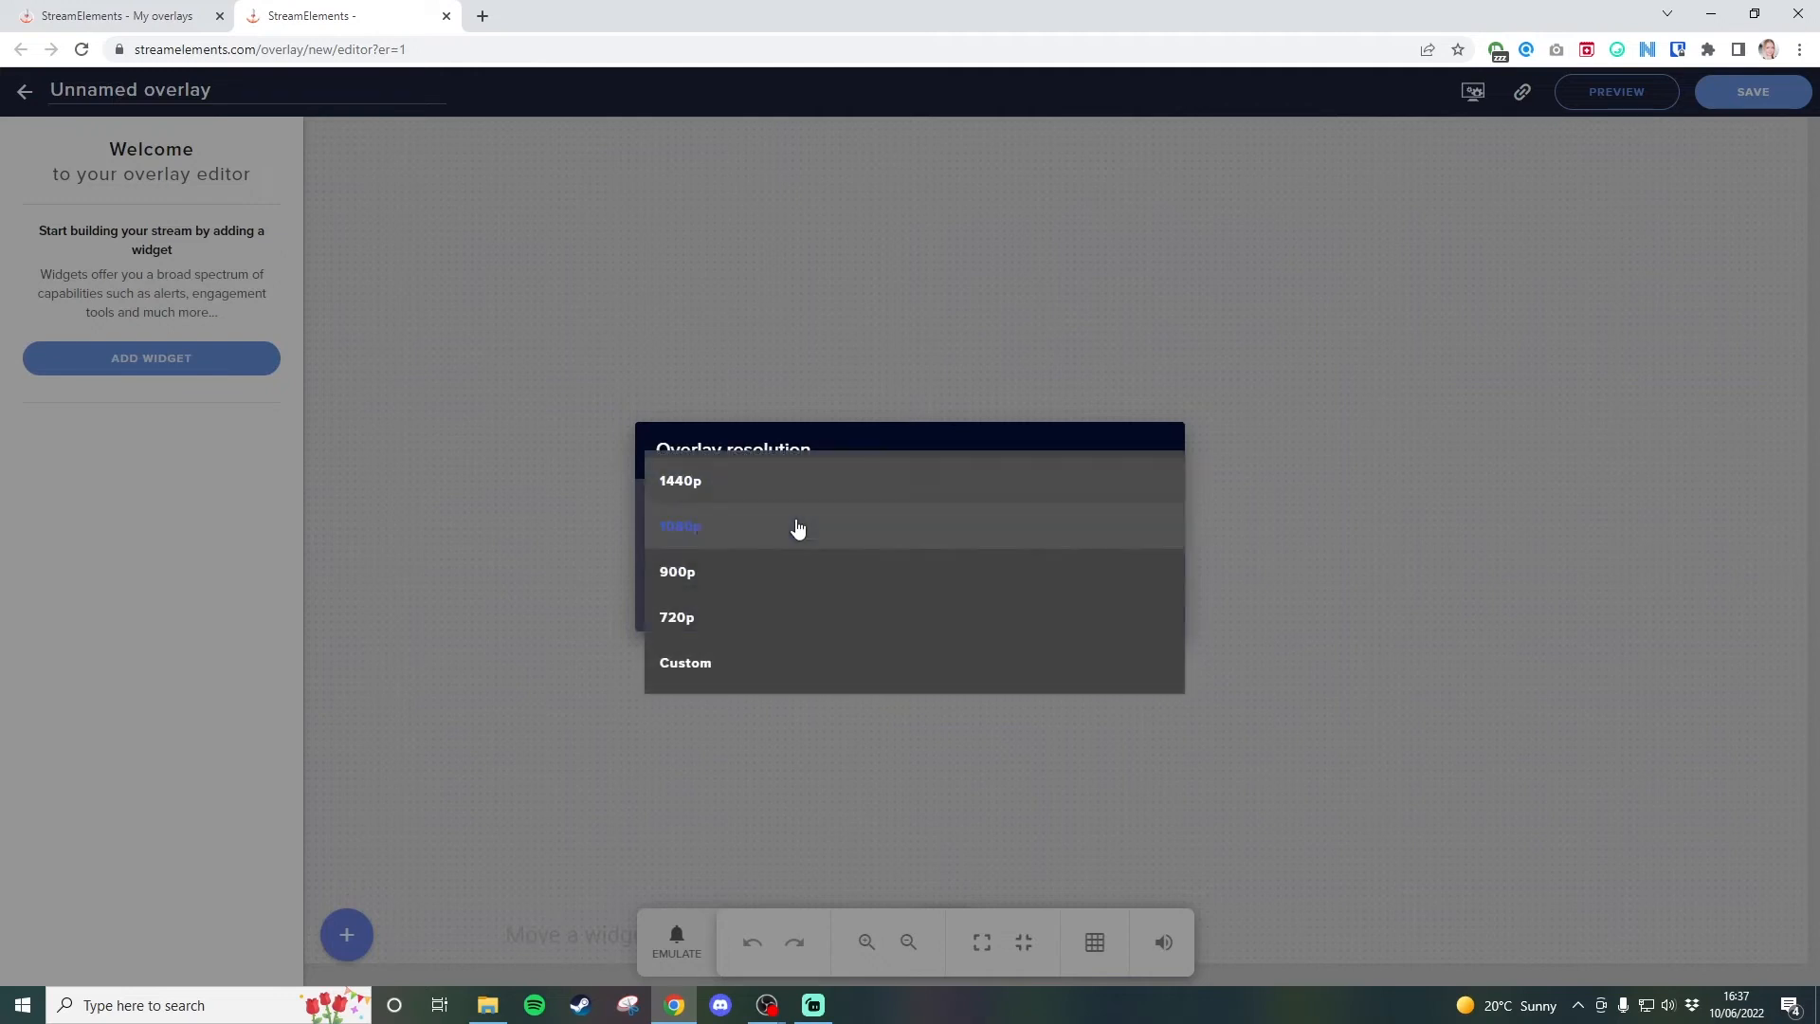
click(695, 524)
click(1128, 608)
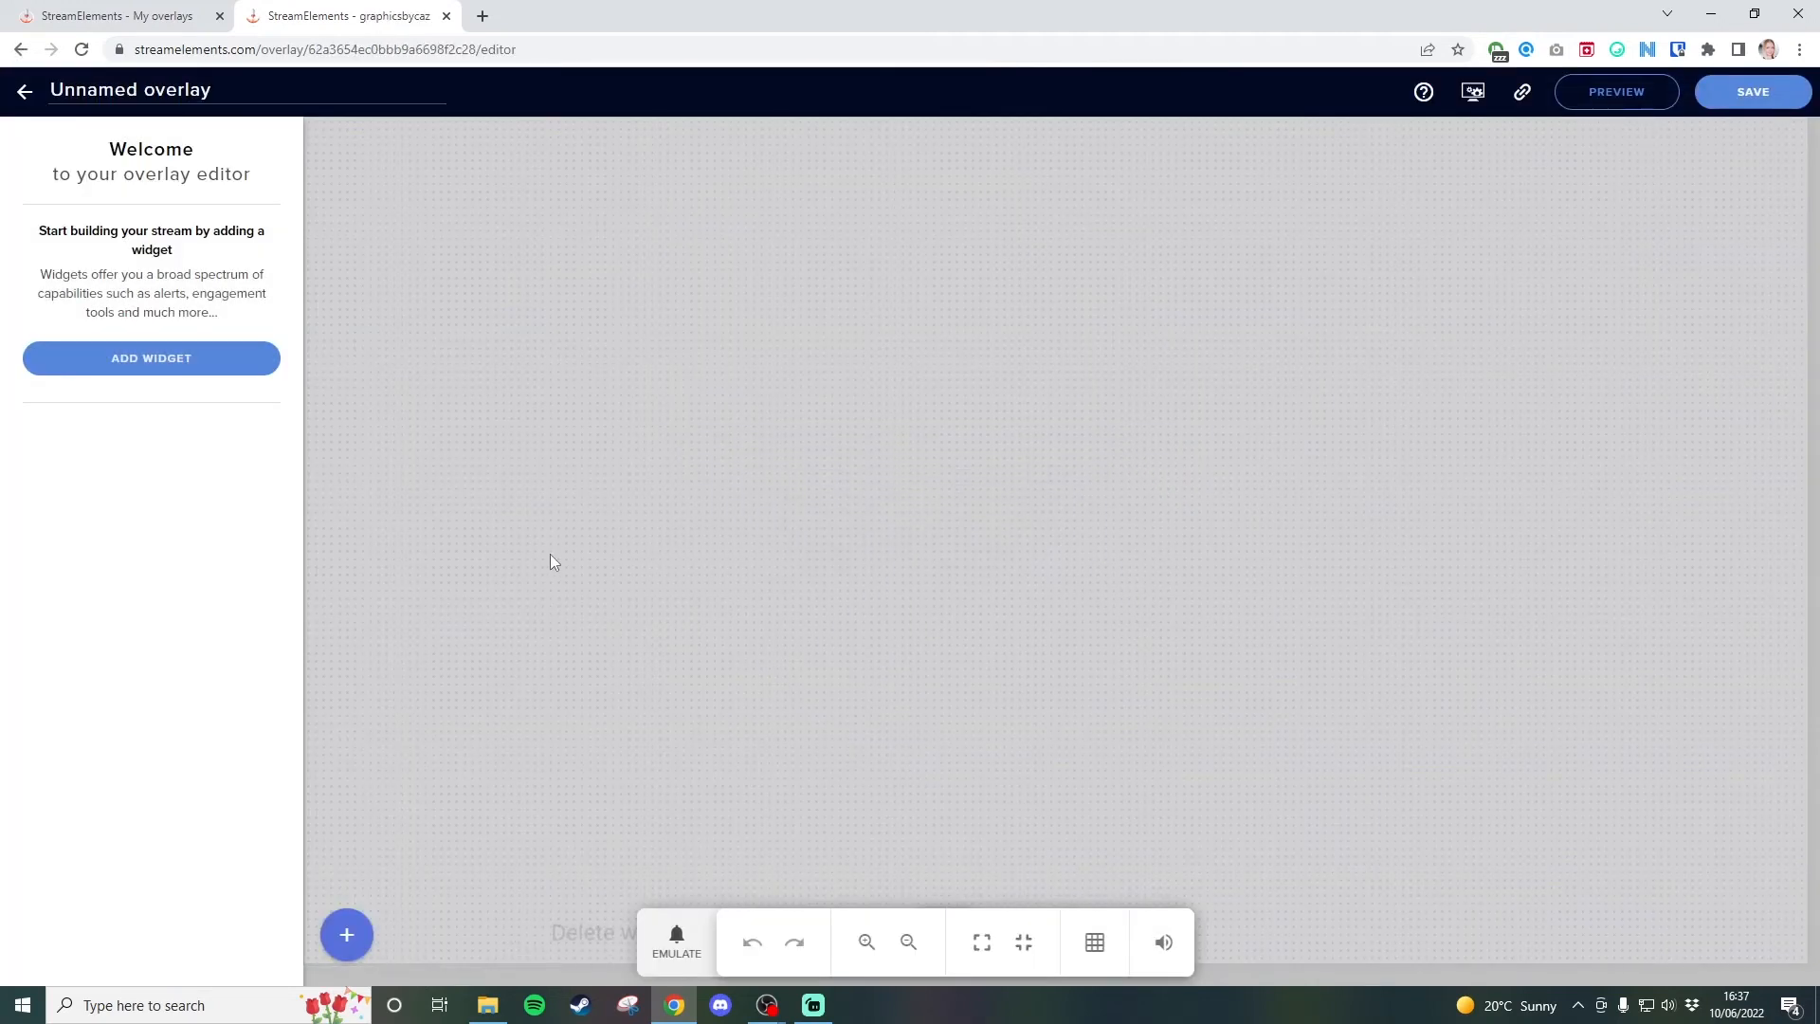
Add a video widget to the overlay, upload label-subscriber-with-box from the Boxes folder, and use it as the widget's video.
click(343, 938)
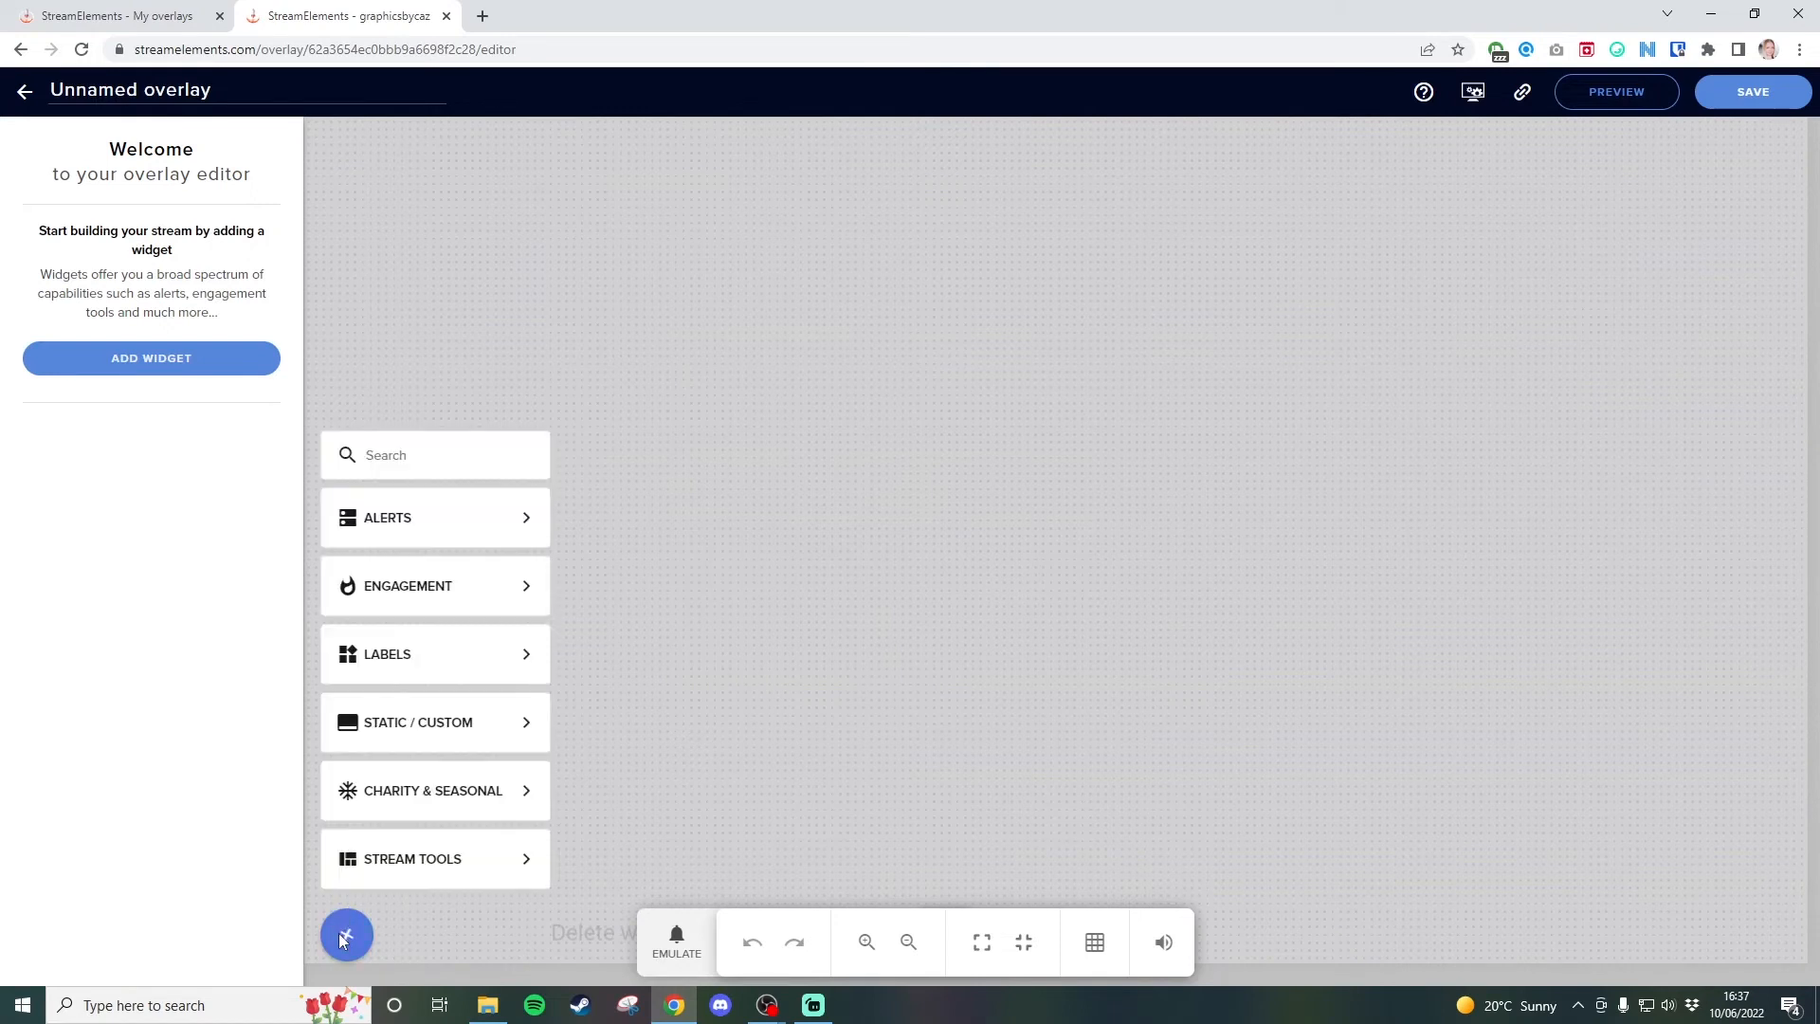
mouse_move(399, 728)
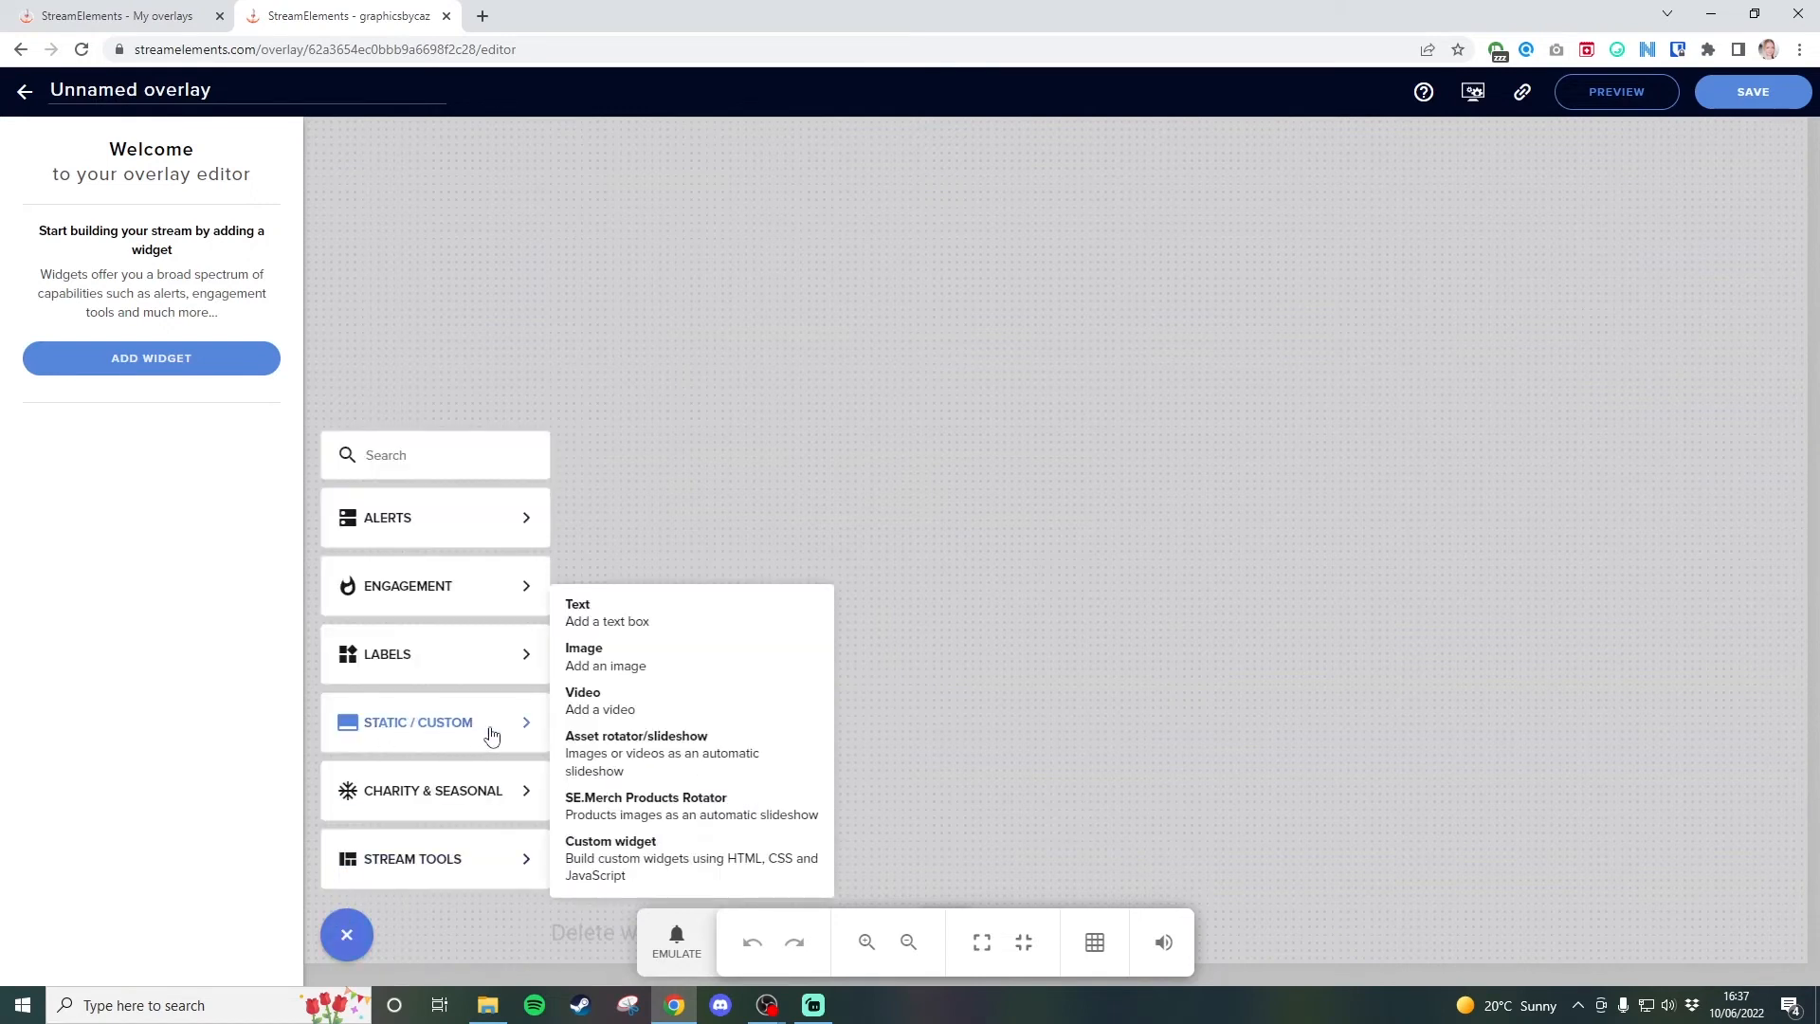
click(629, 700)
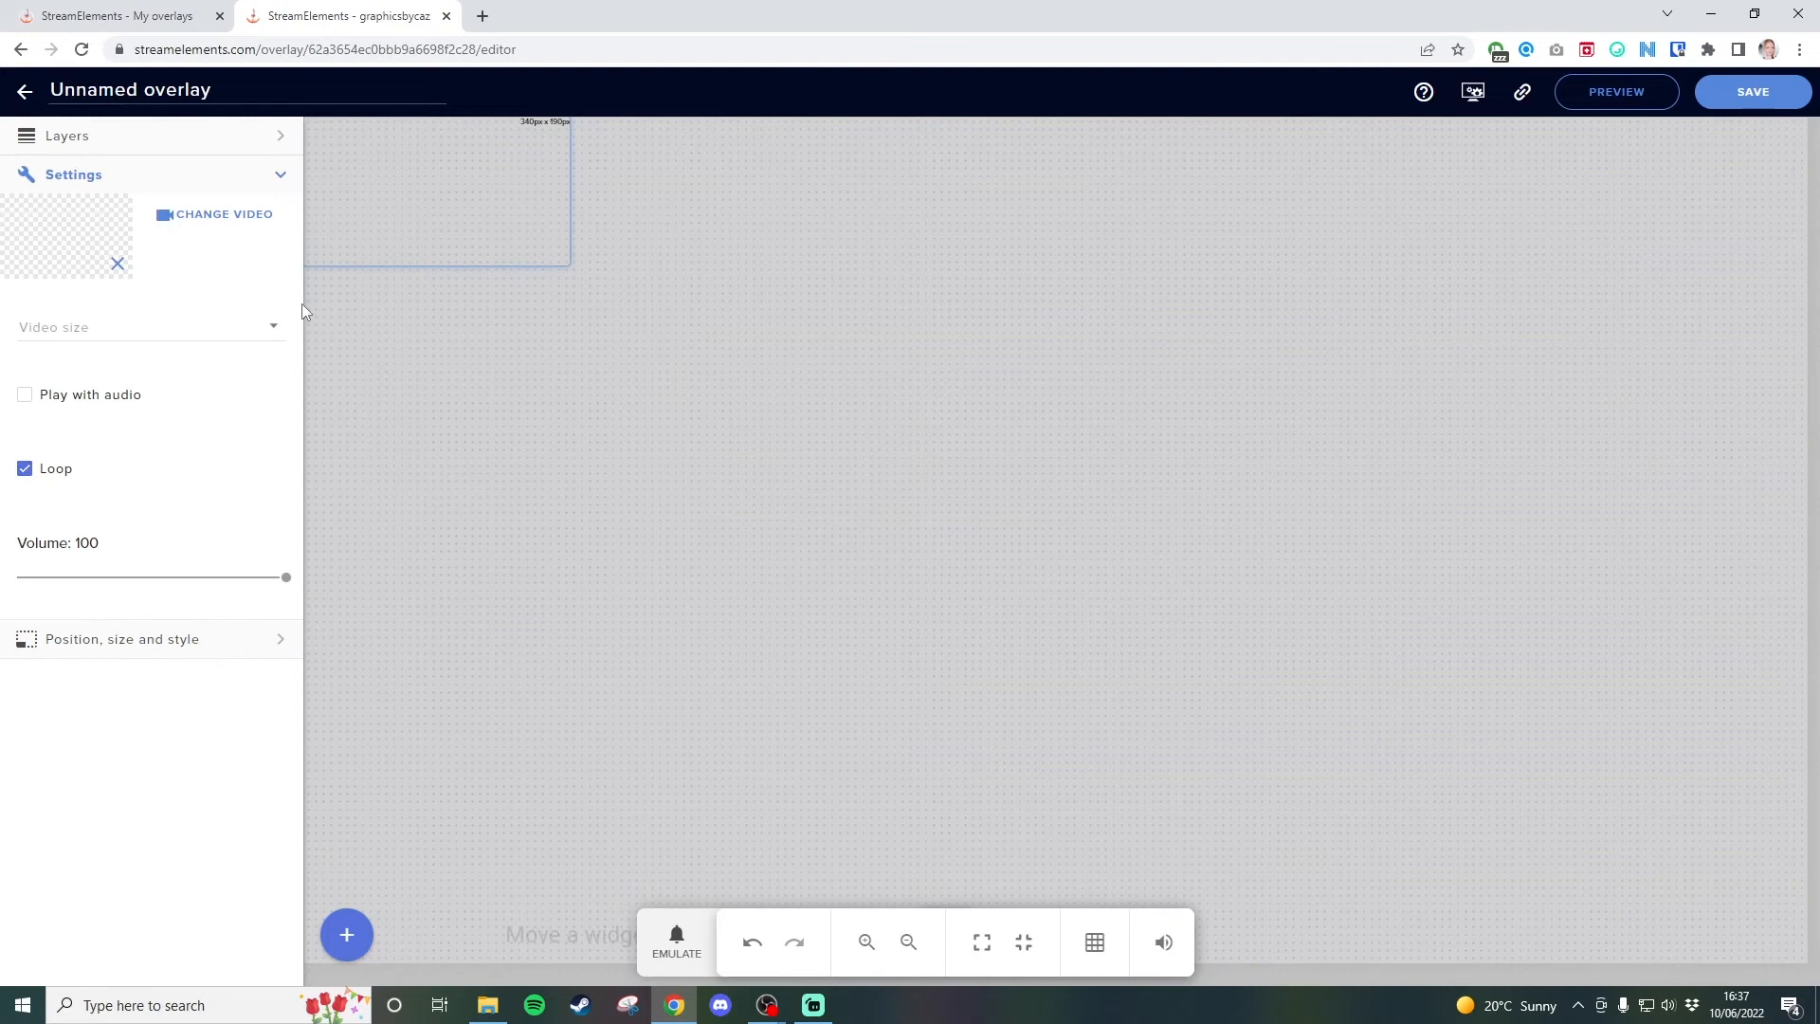
click(229, 223)
click(487, 1005)
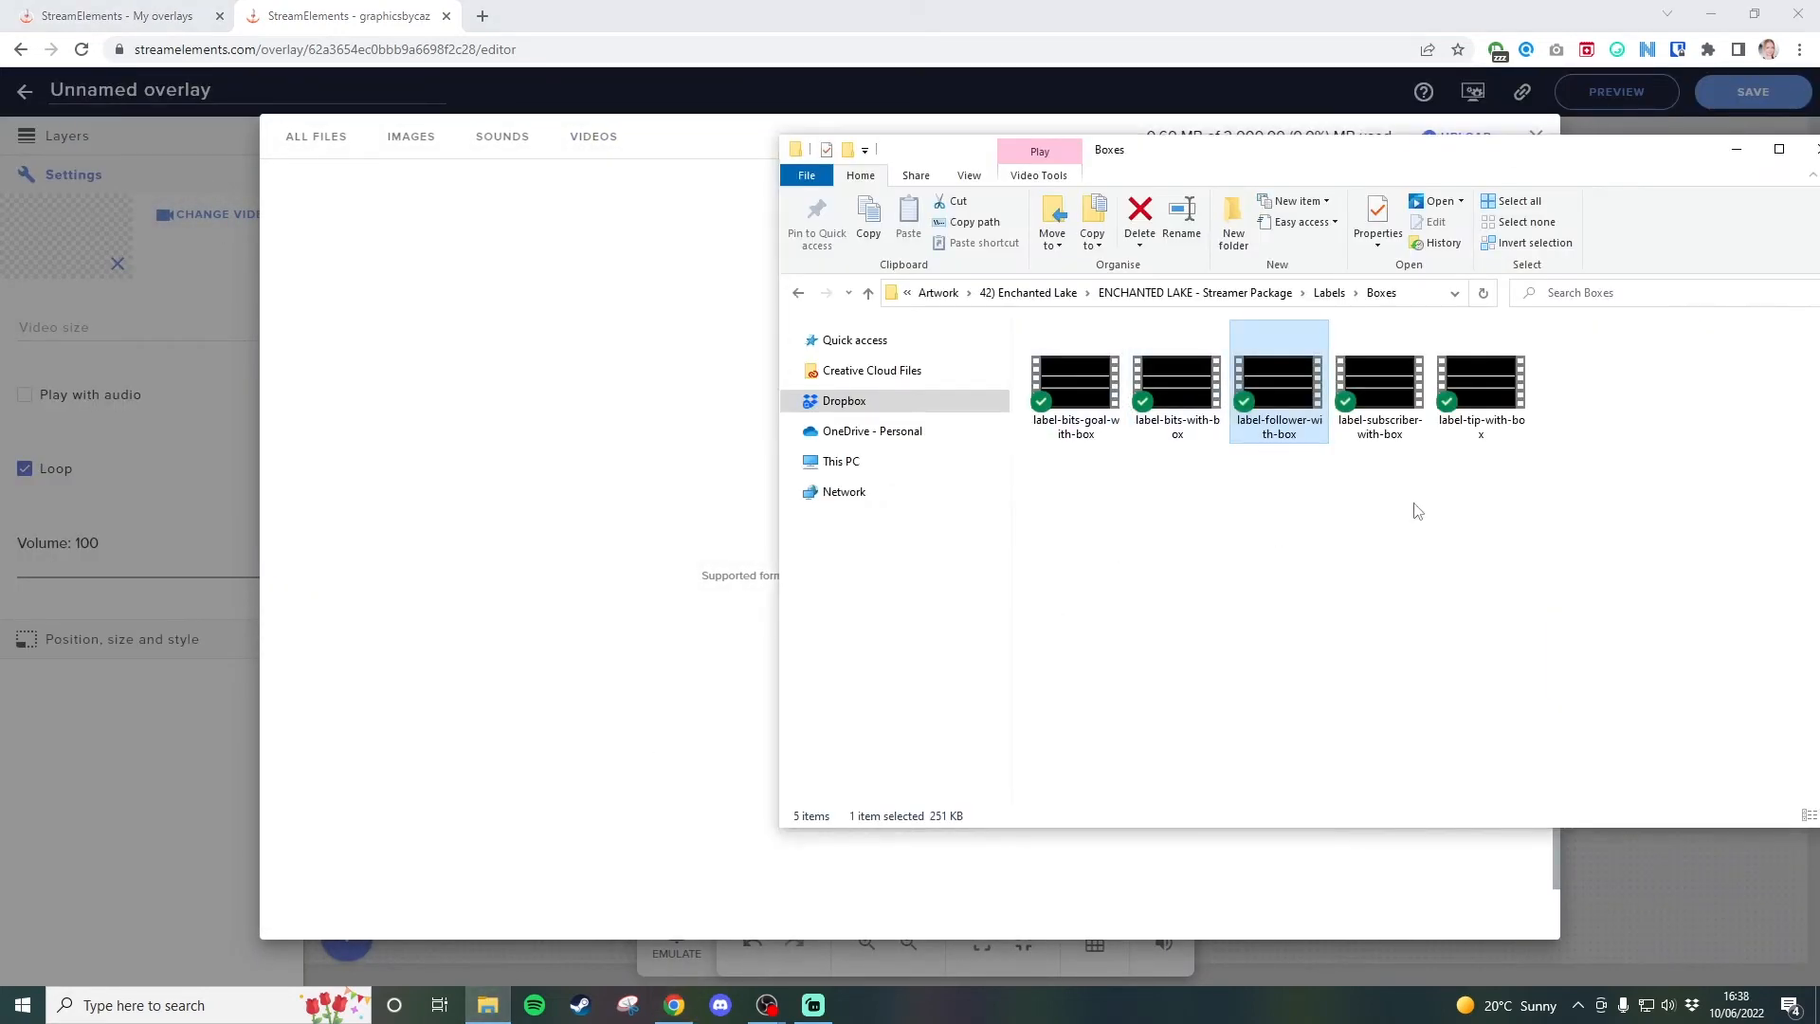
click(1370, 397)
drag(1381, 393, 617, 496)
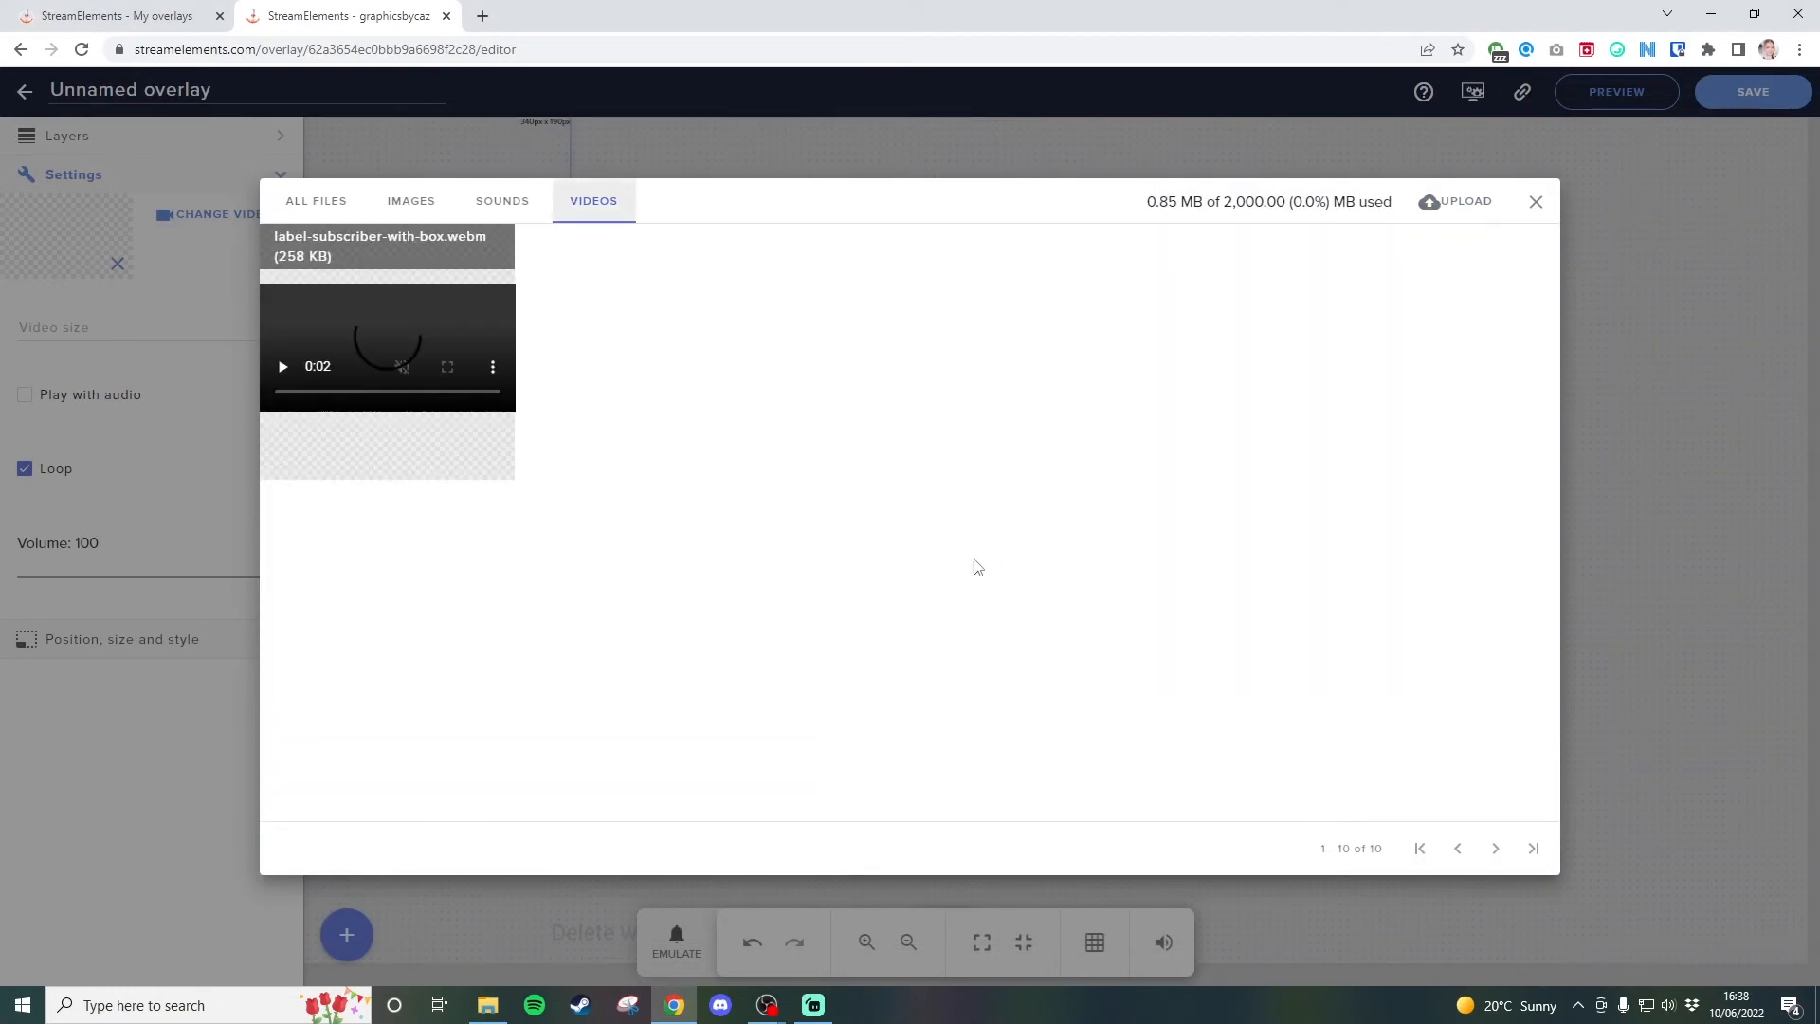
mouse_move(422, 399)
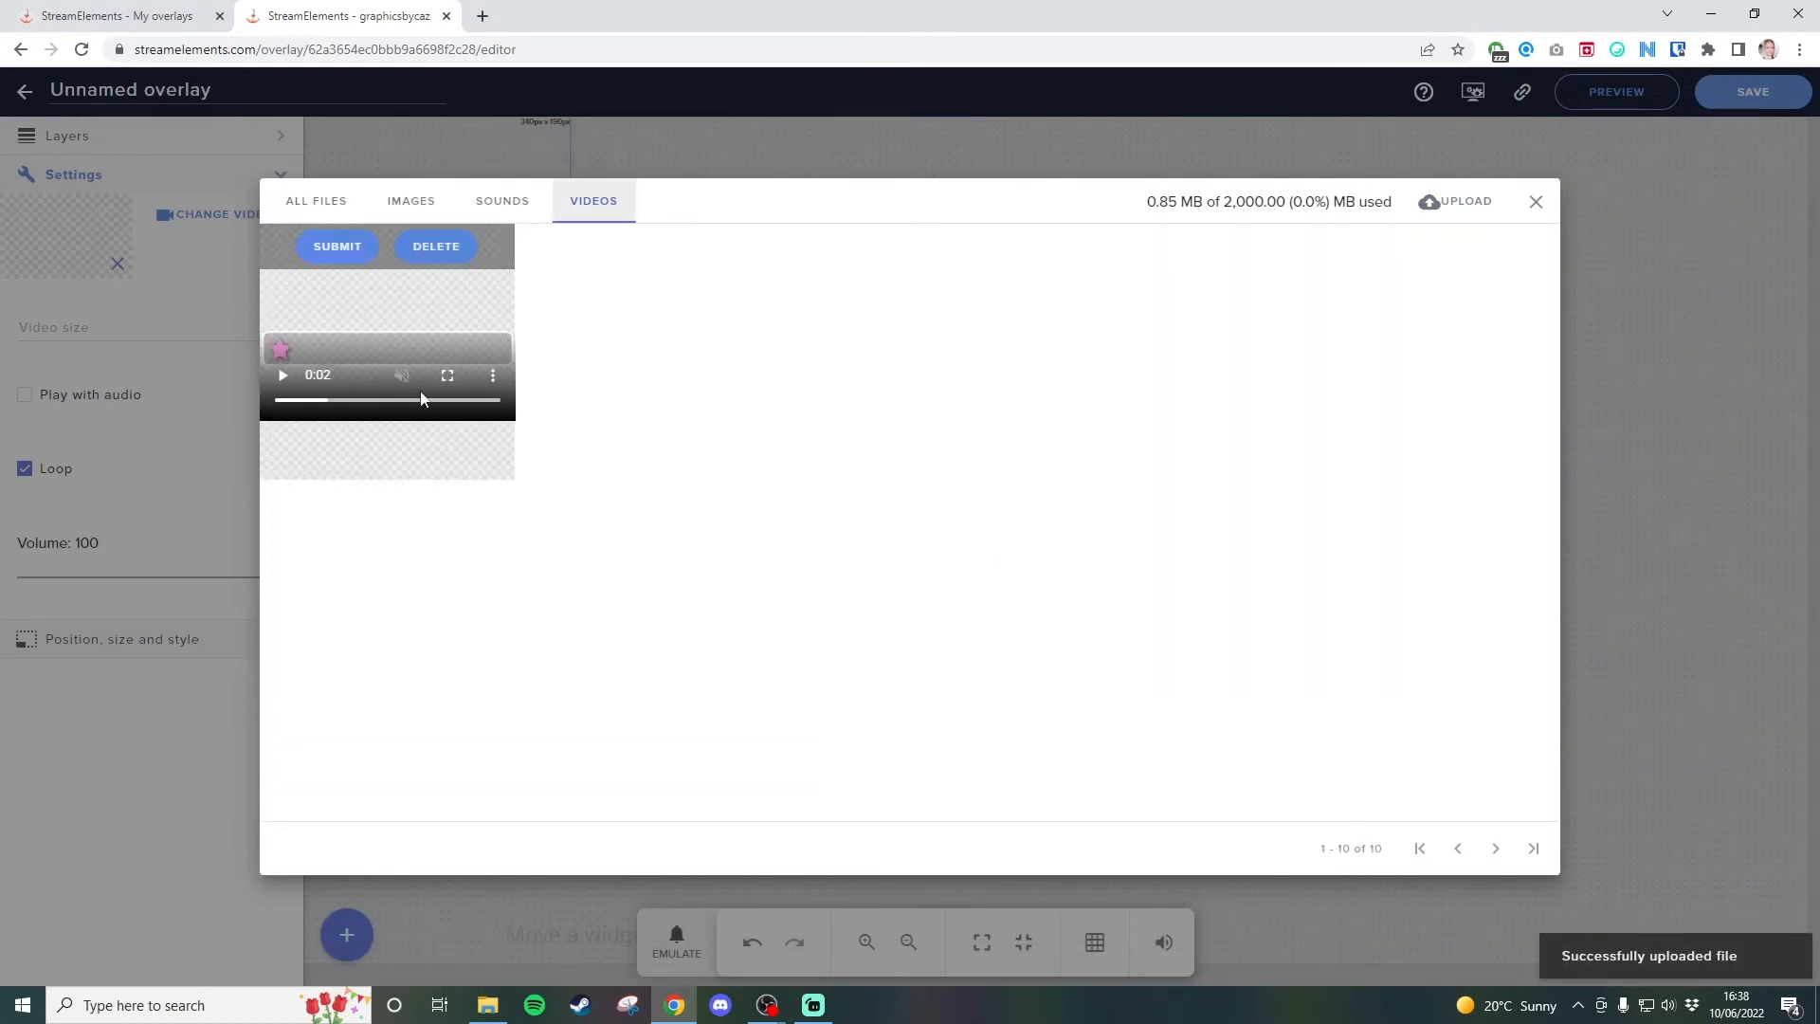
click(316, 249)
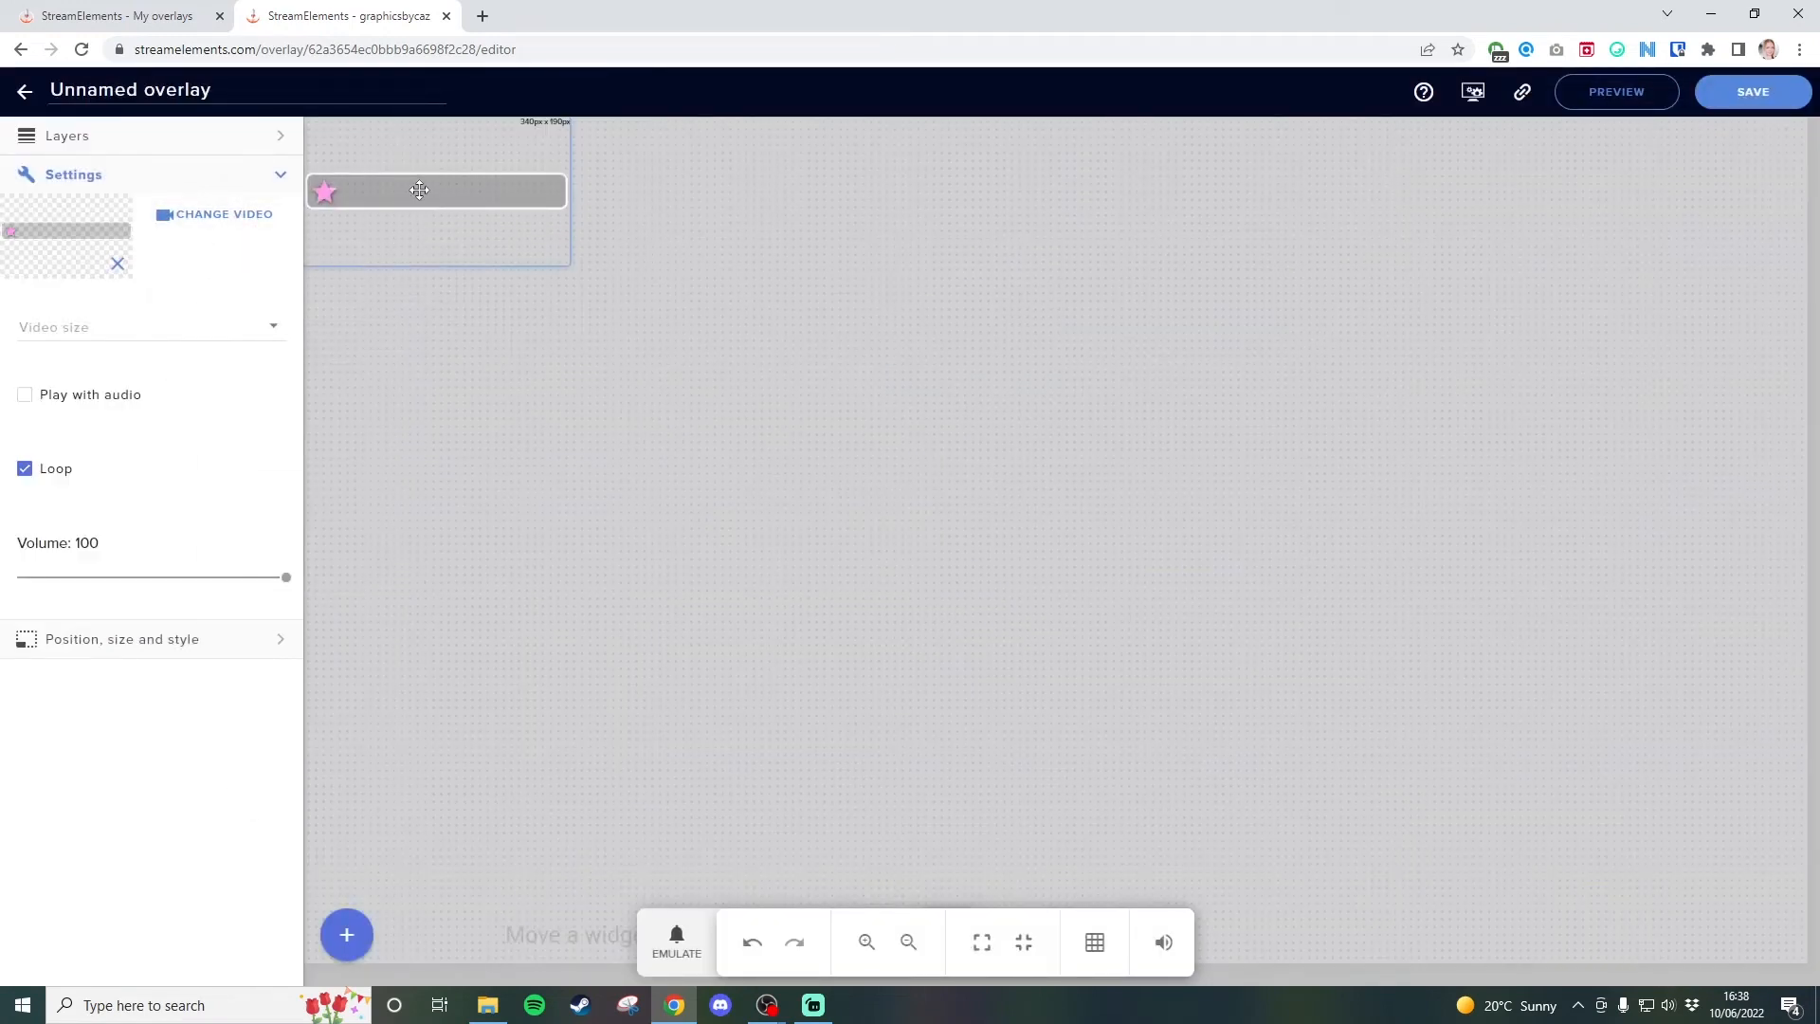
Place the star label box in the lower-left area of the canvas, enlarged to about 427 by 231 px.
drag(417, 190, 625, 773)
drag(768, 706, 847, 667)
click(893, 698)
click(720, 755)
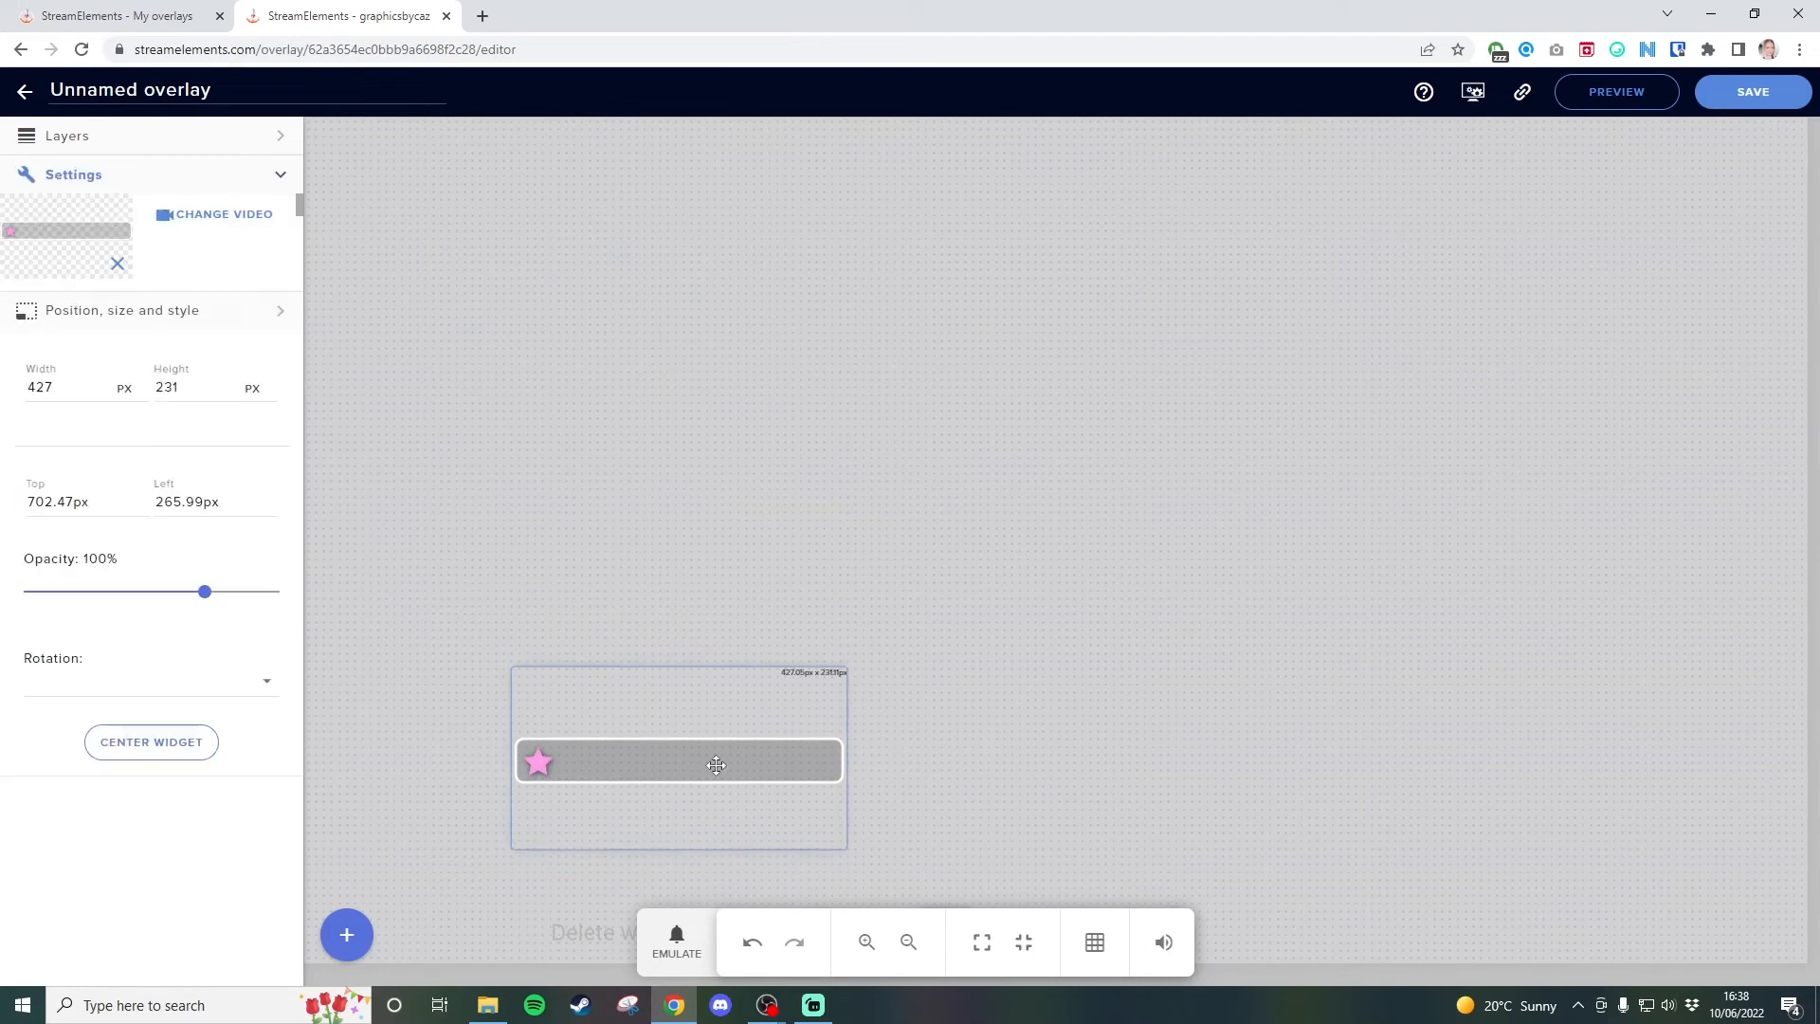
drag(714, 755, 702, 772)
click(1023, 755)
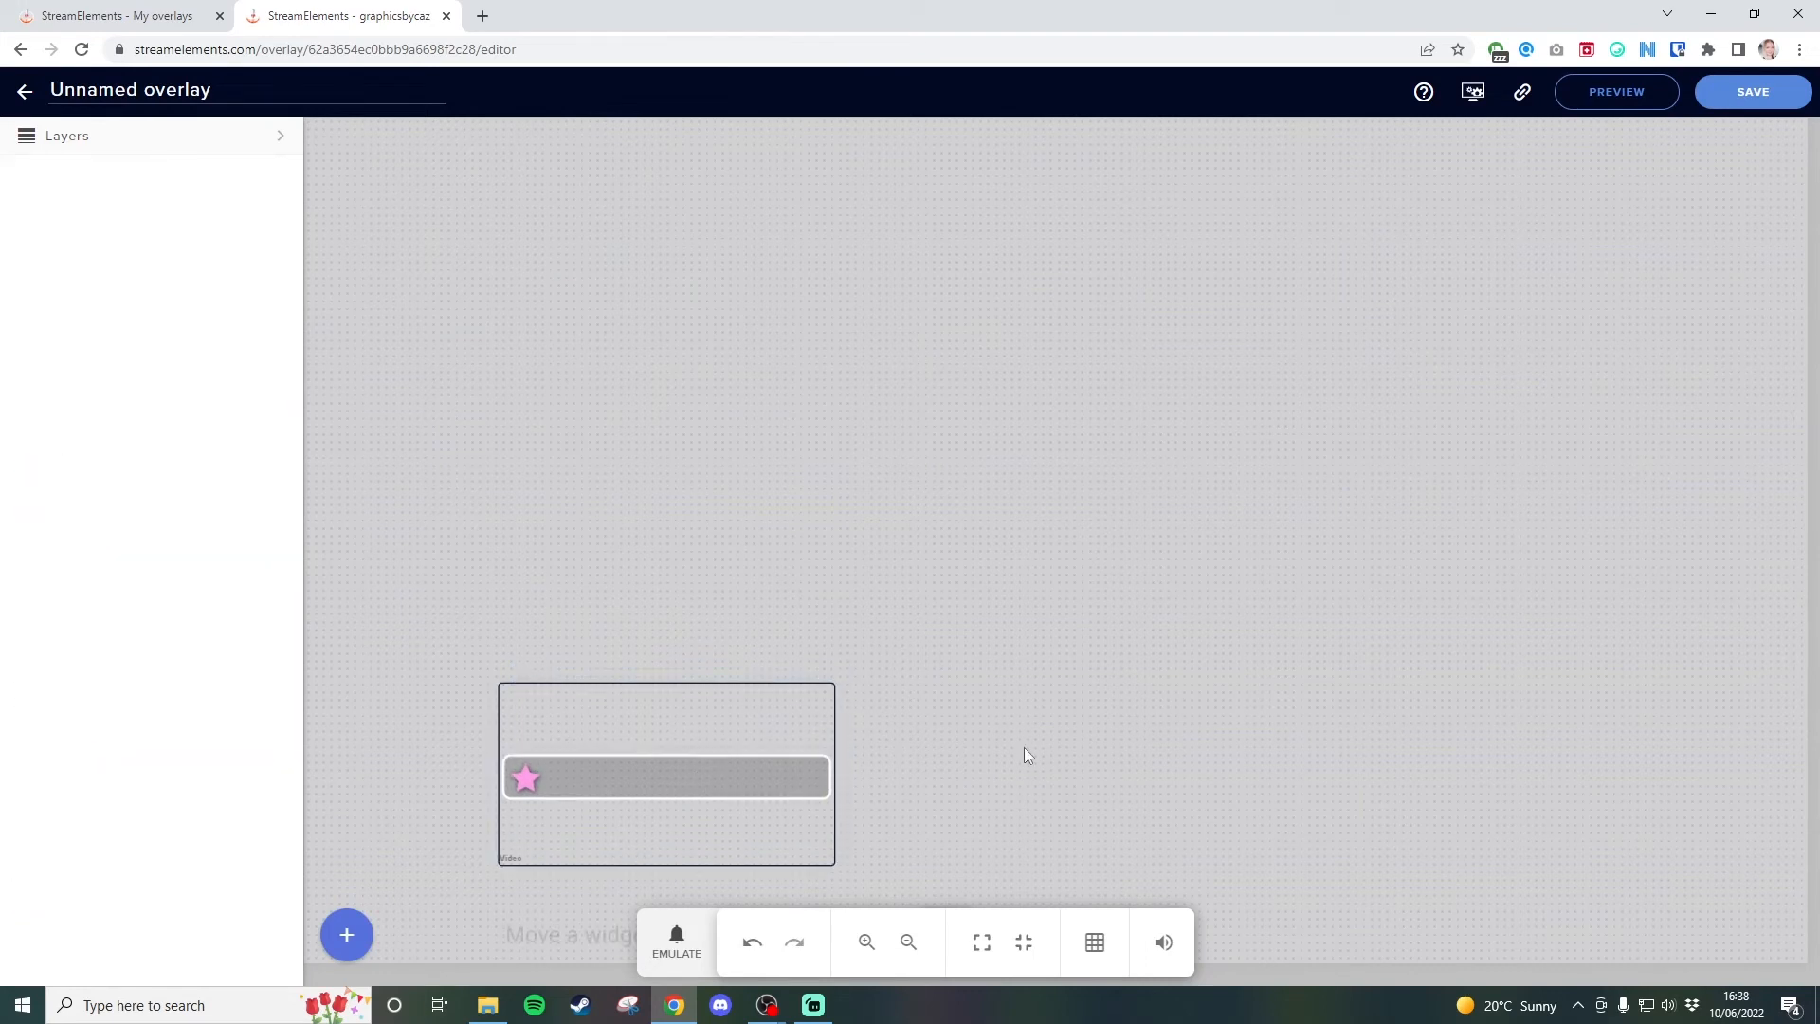
Add a Latest follower label to the overlay and place it beside the star inside the box.
click(347, 936)
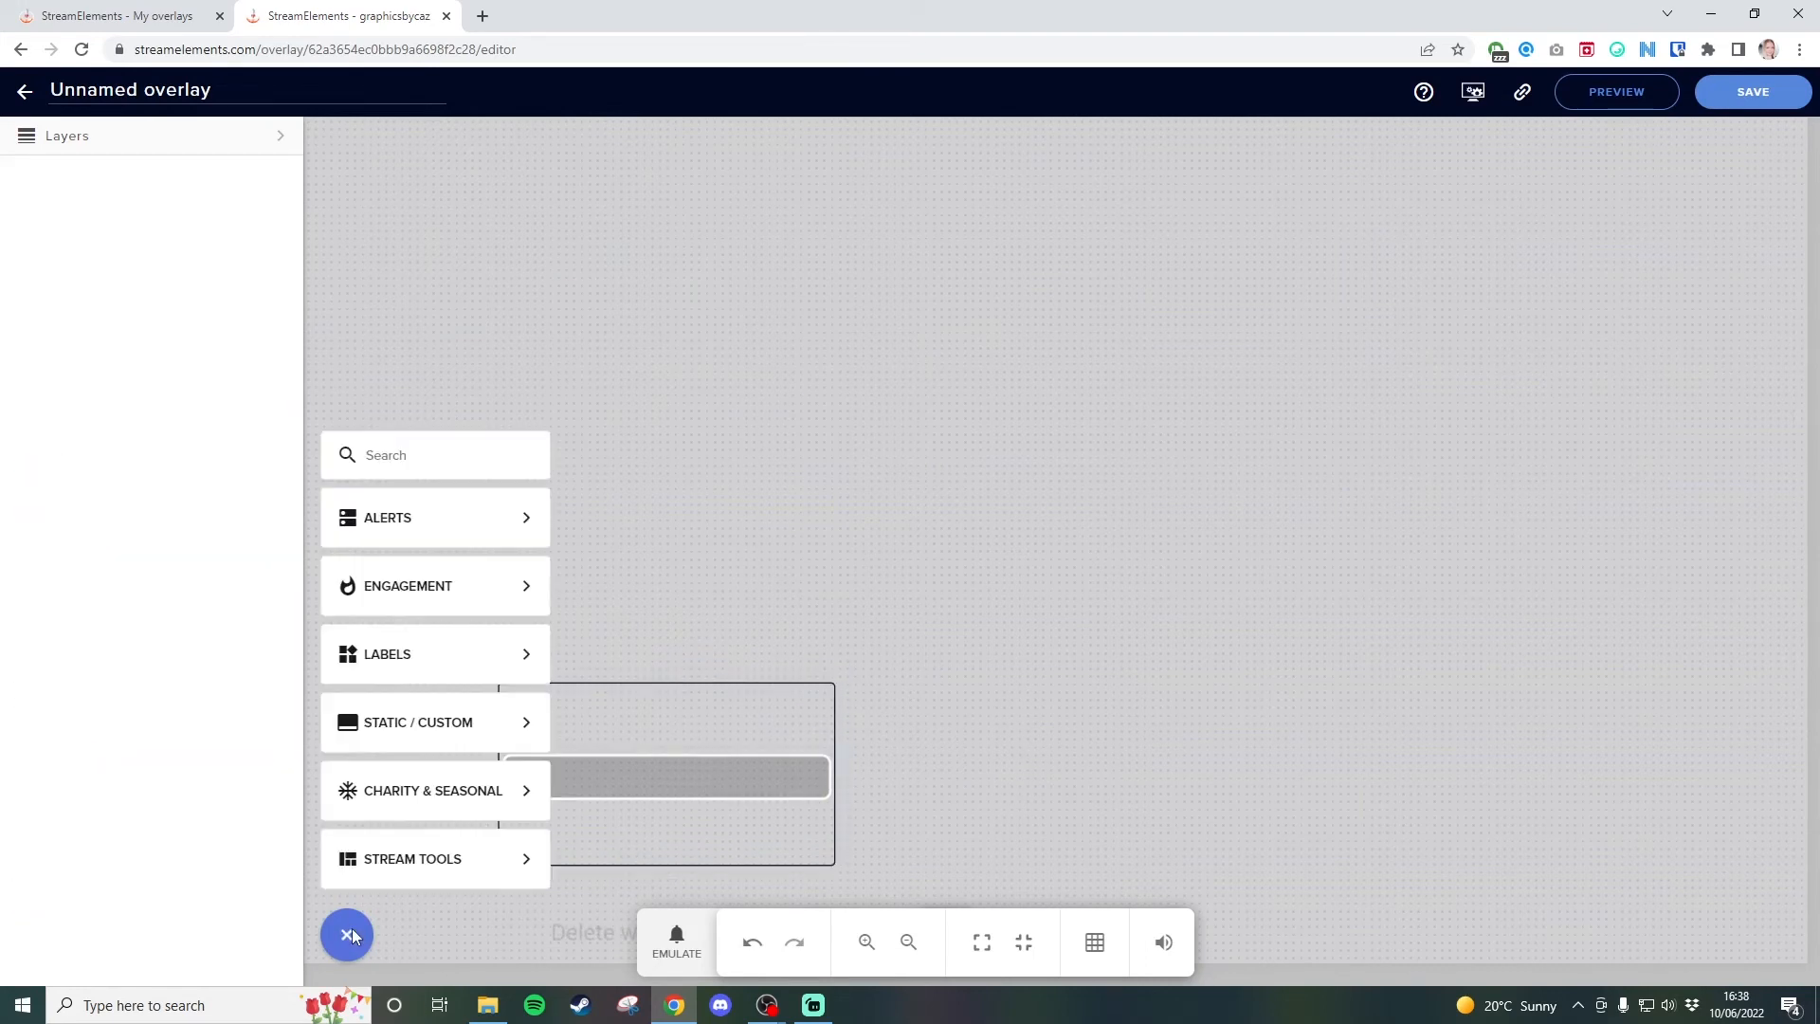
mouse_move(407, 645)
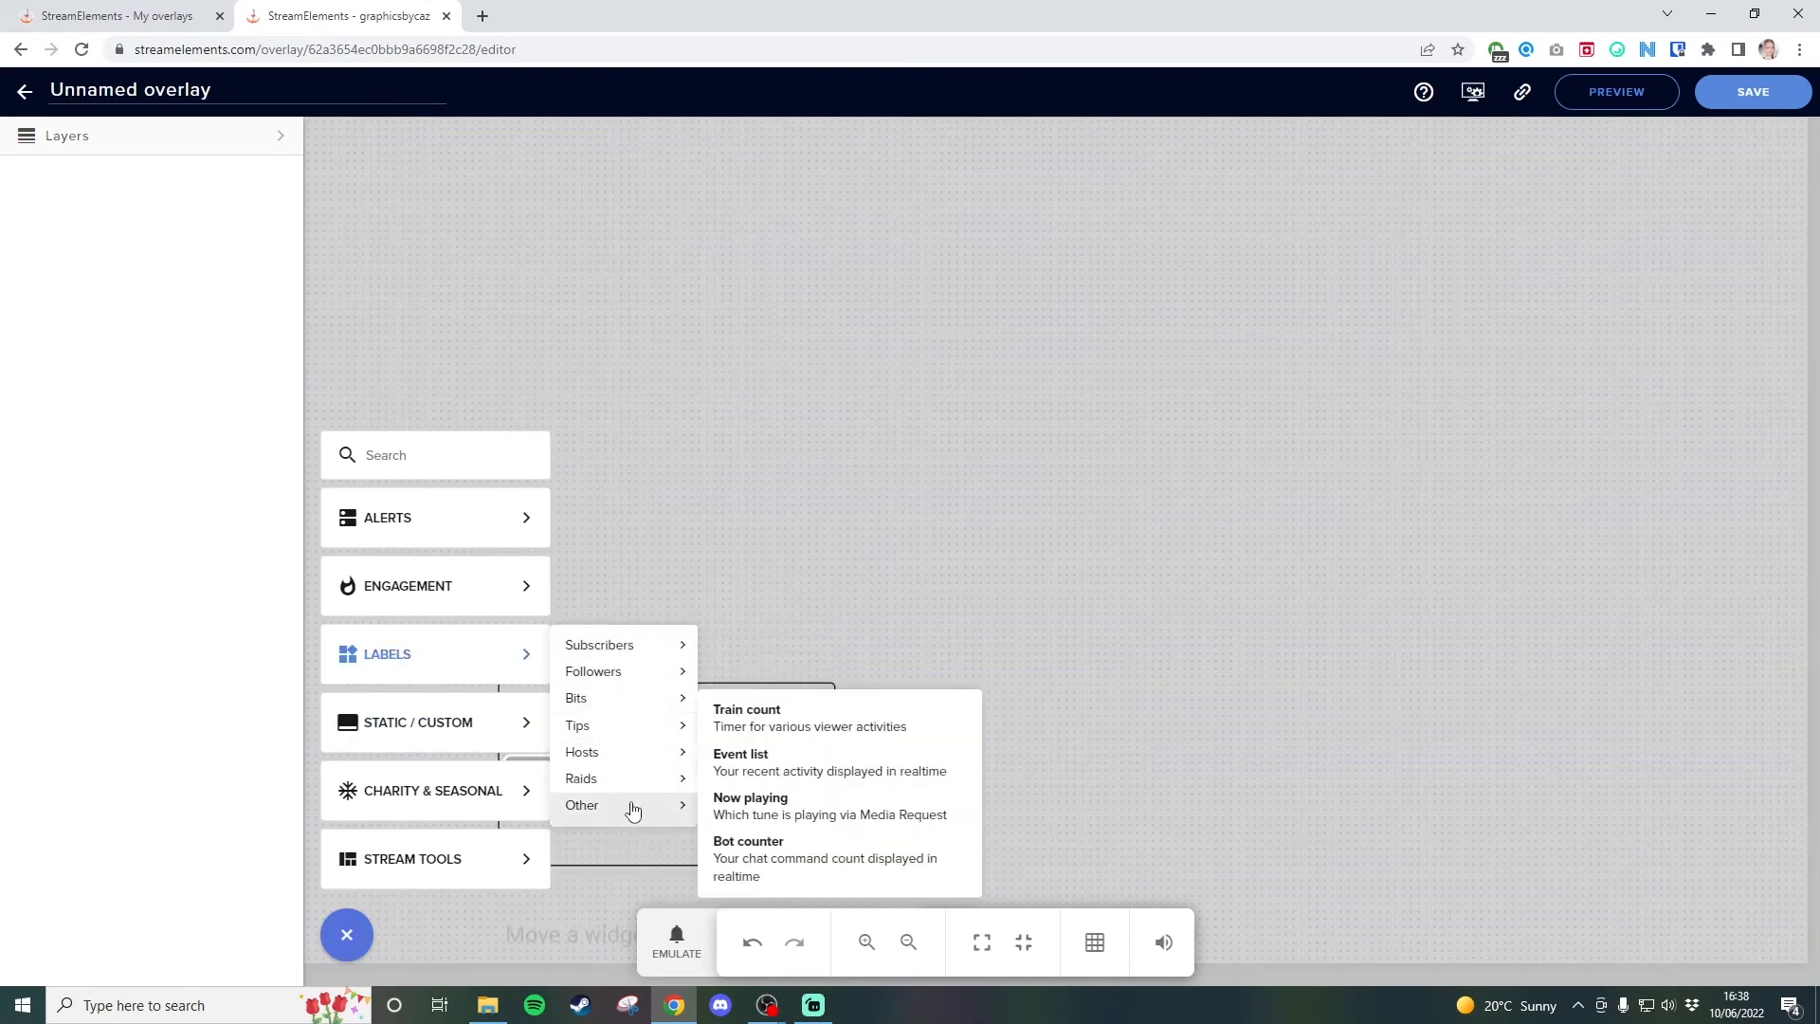
mouse_move(641, 675)
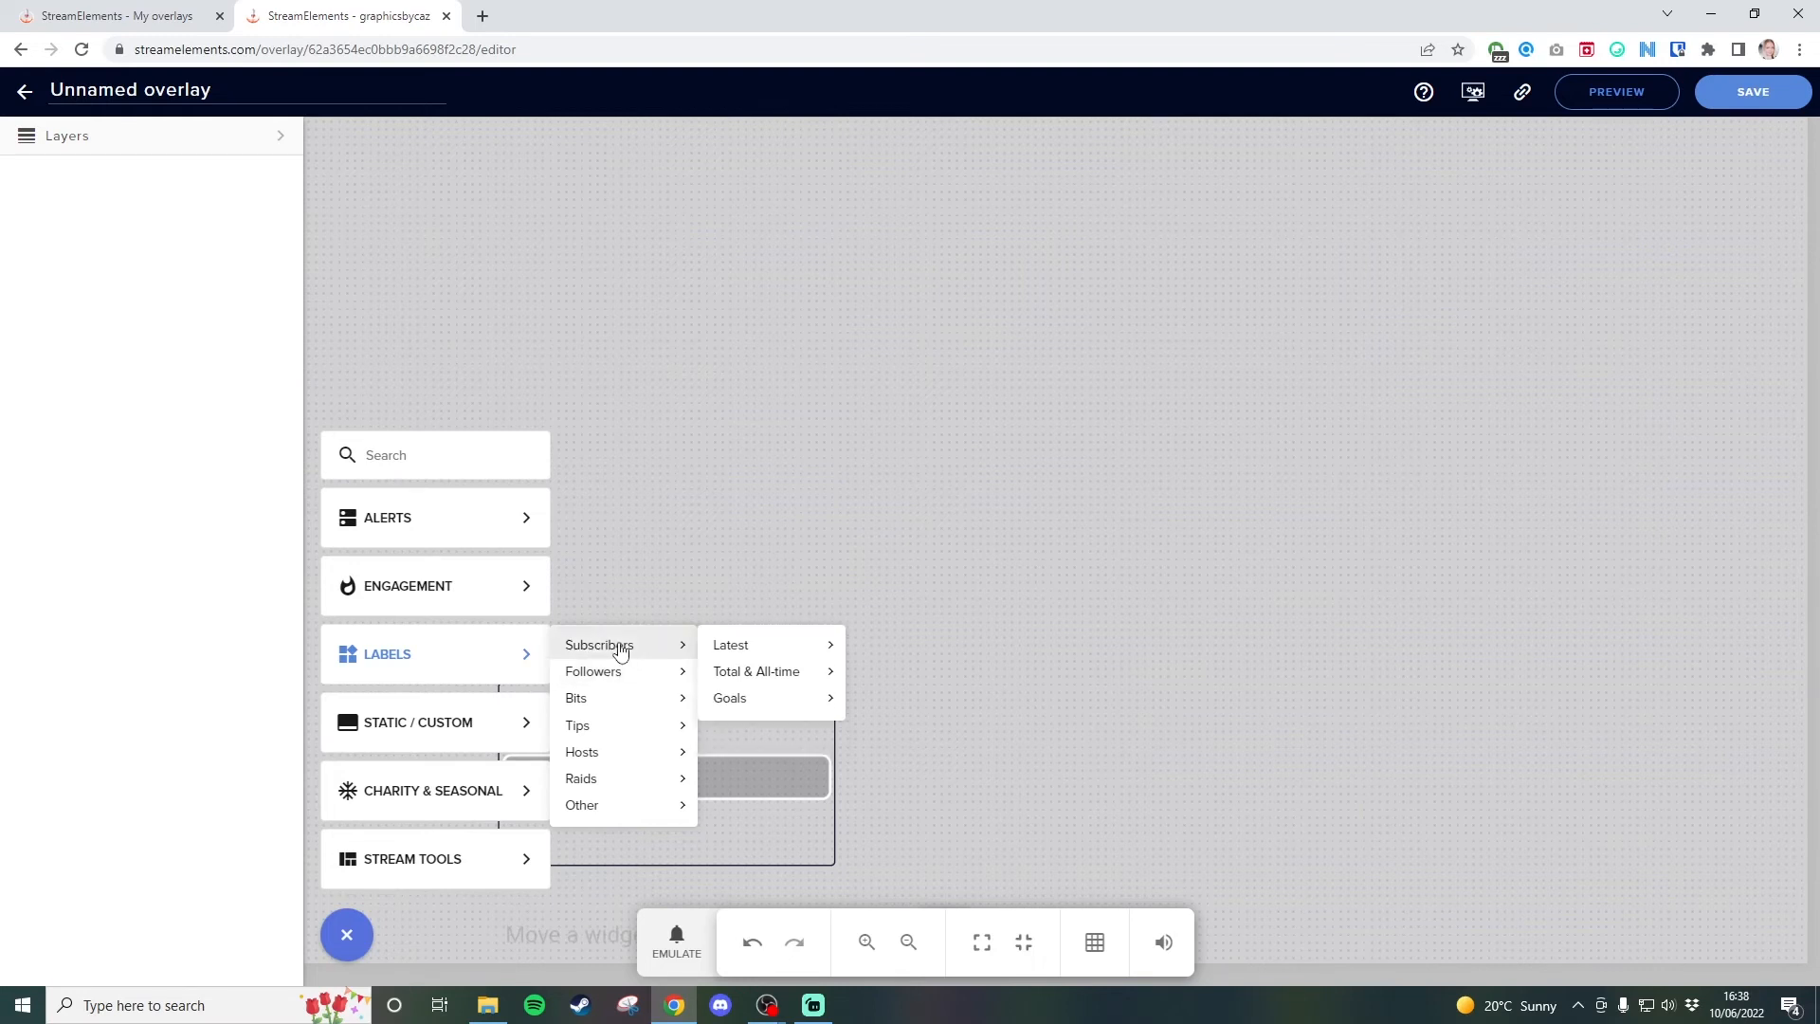
mouse_move(735, 659)
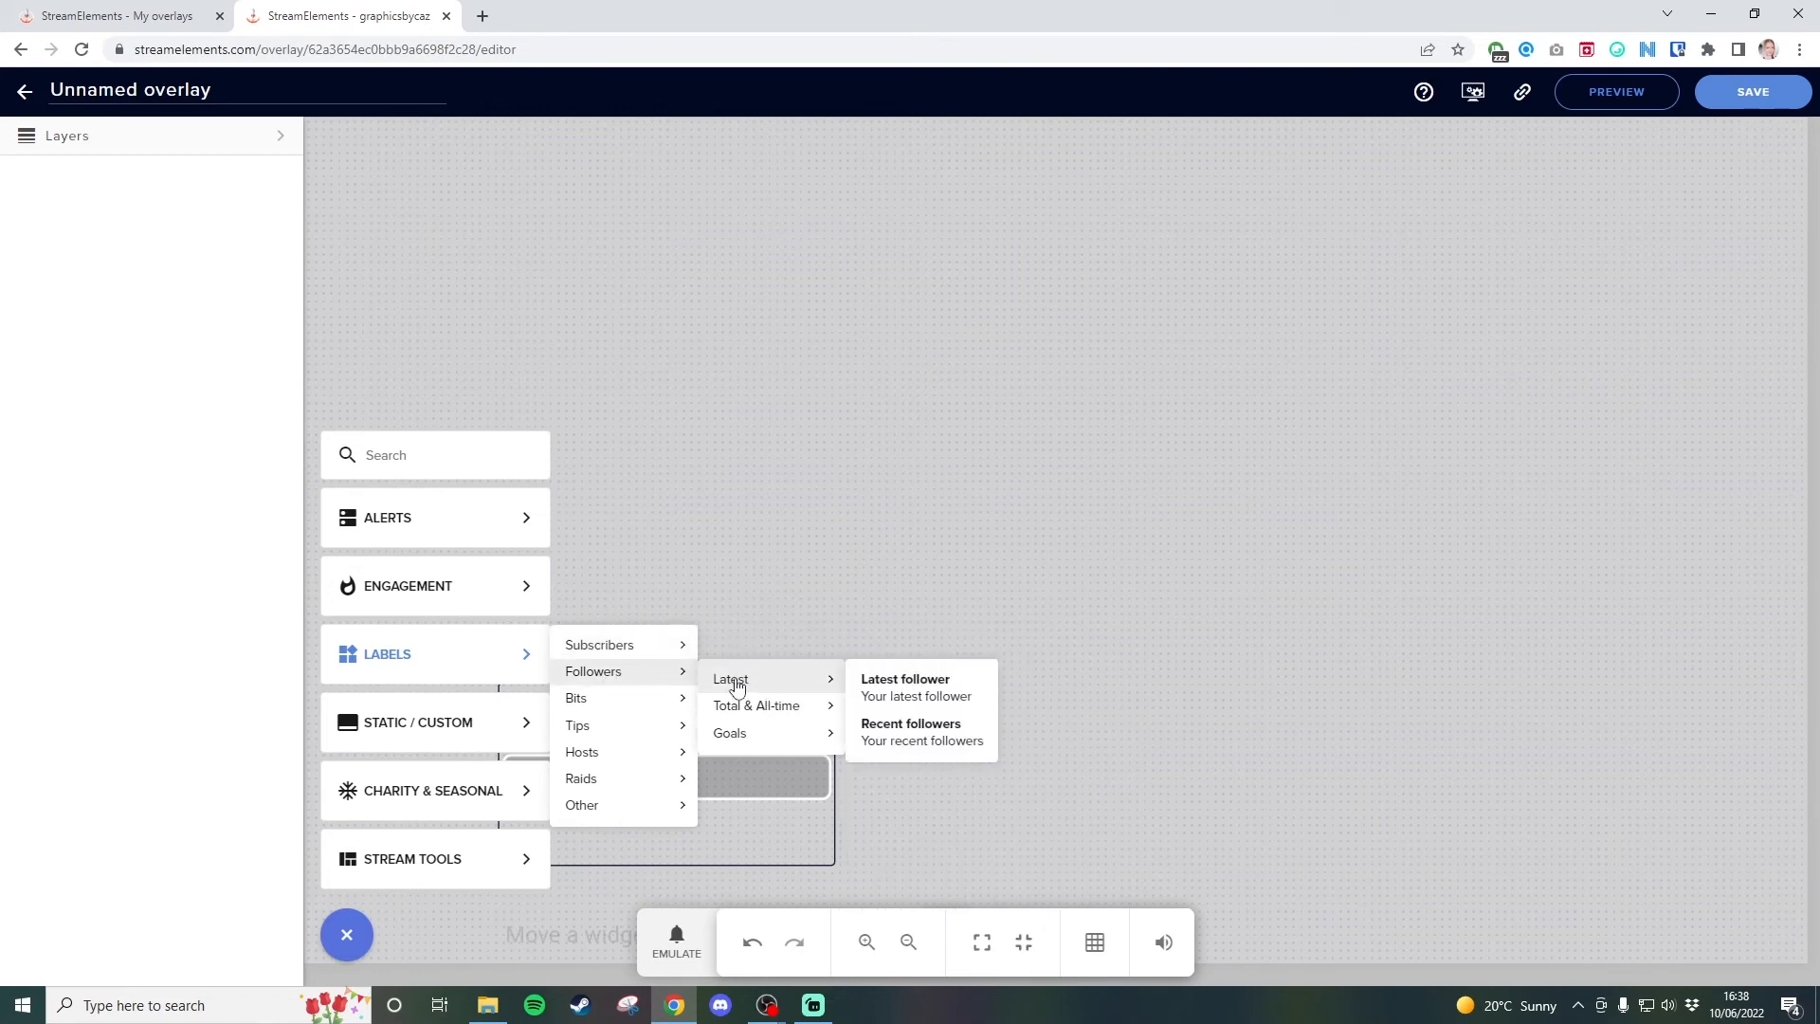
click(940, 696)
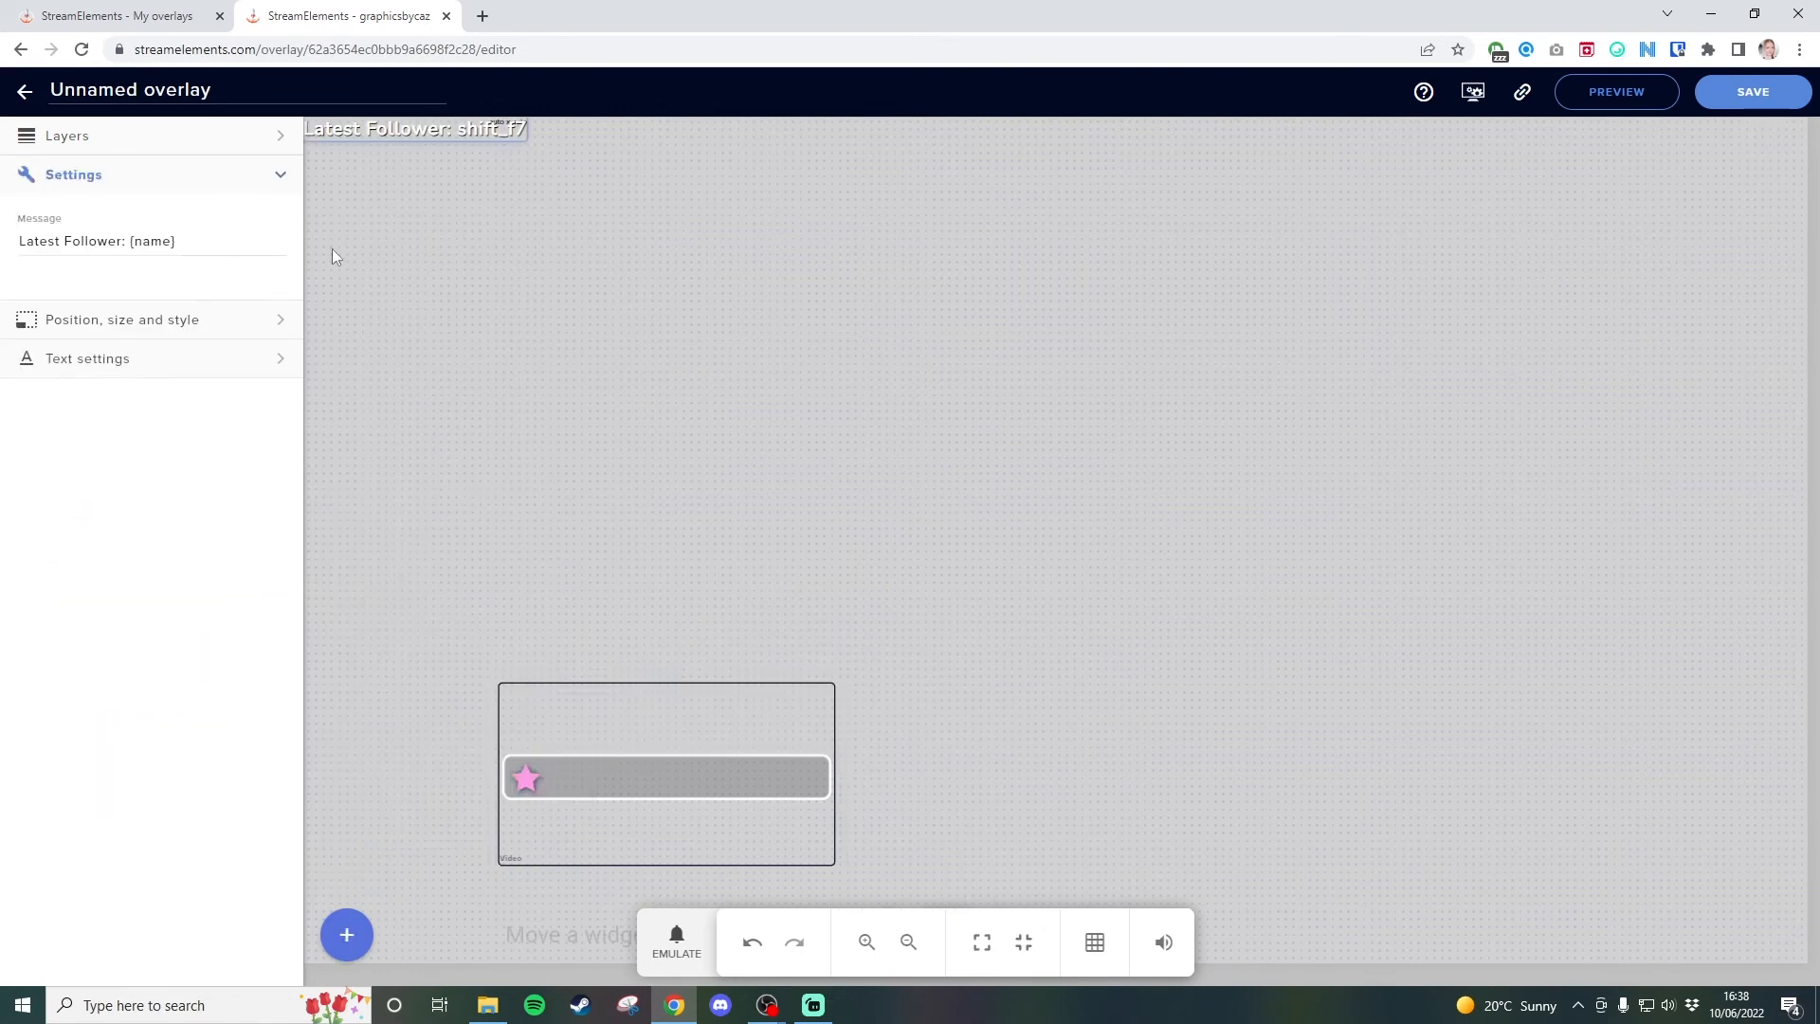
drag(367, 134, 620, 781)
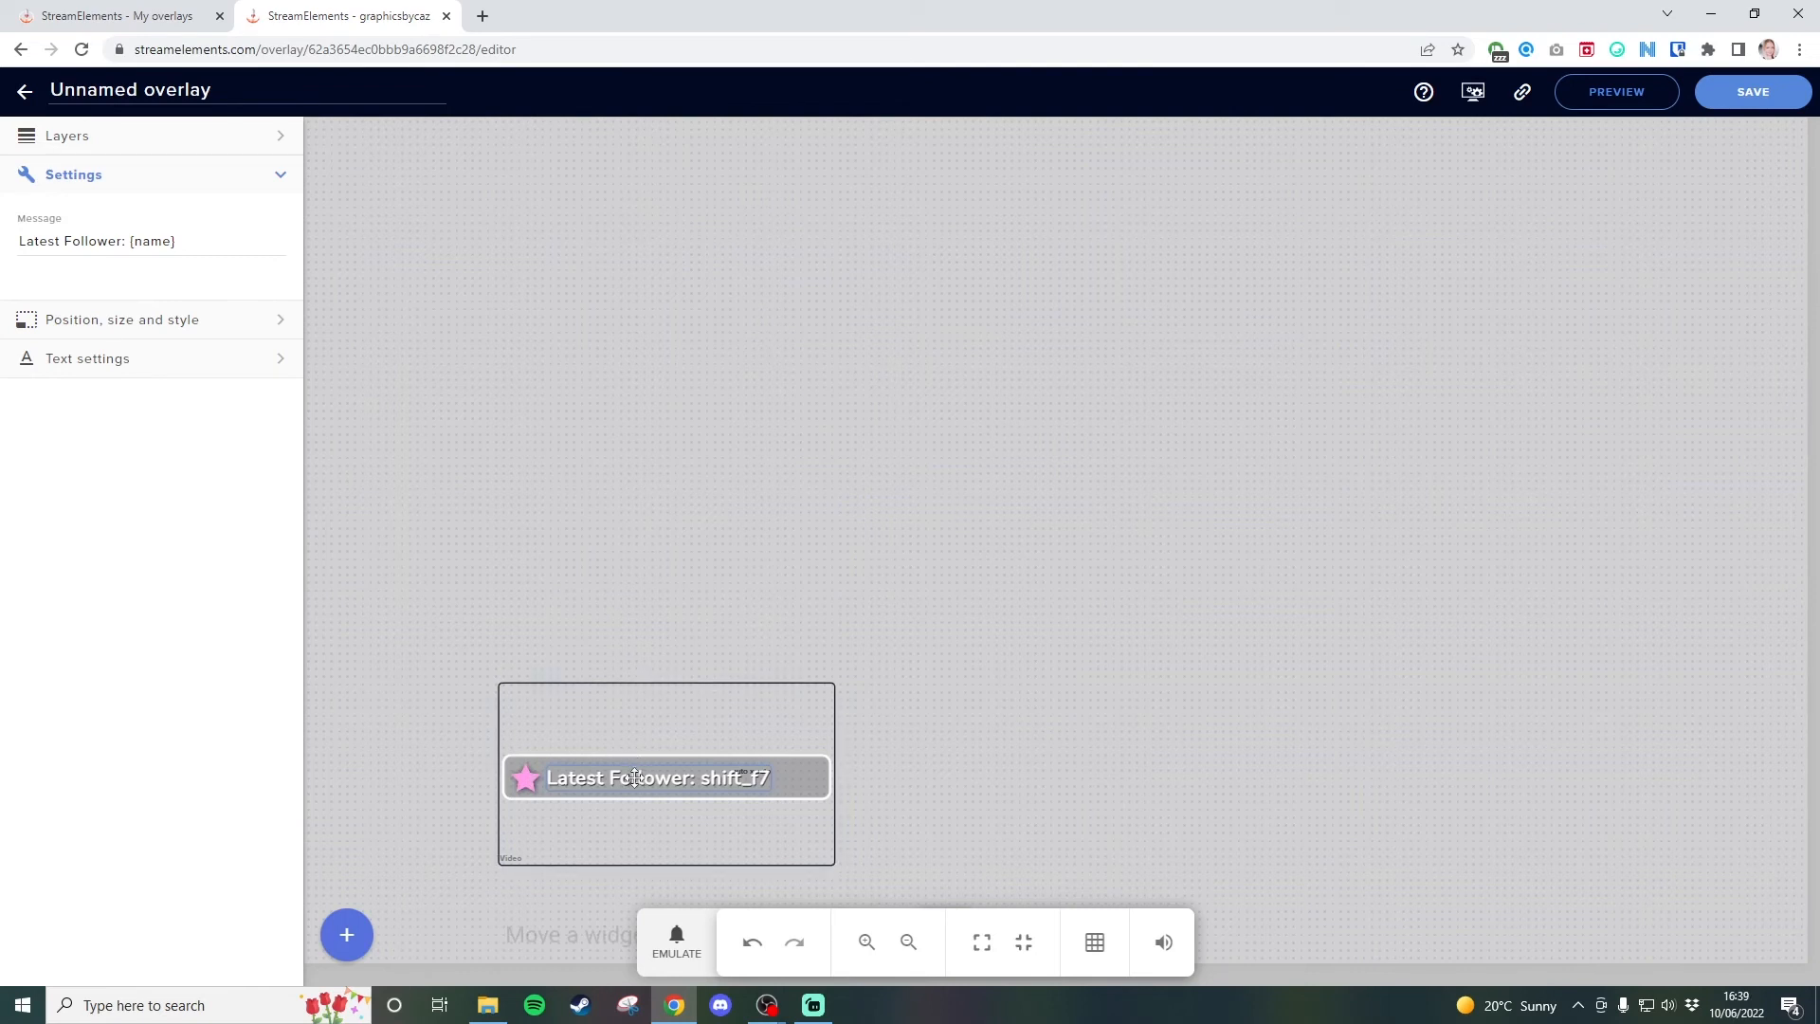
Turn on text scrolling for the follower label, keeping Scroll left at speed 6, and extend its text area to the box's end.
click(126, 370)
scroll(123, 512, down, 5)
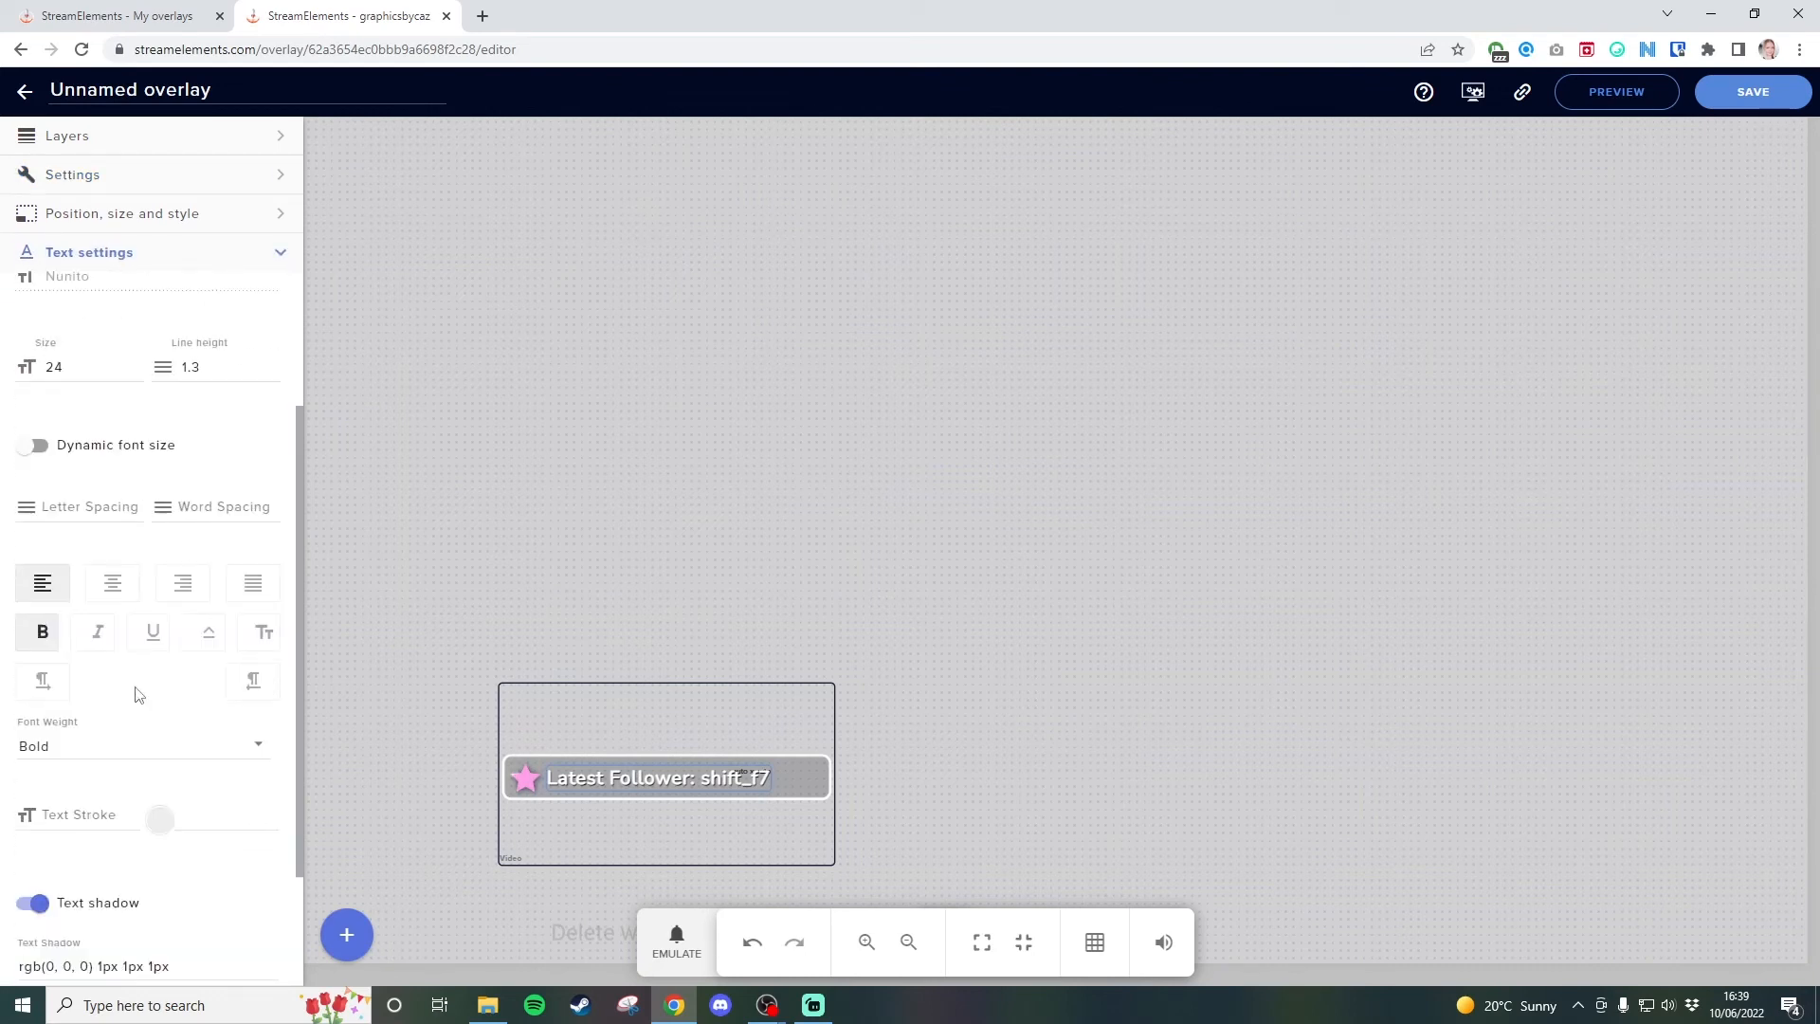
scroll(211, 474, up, 1)
scroll(242, 652, down, 2)
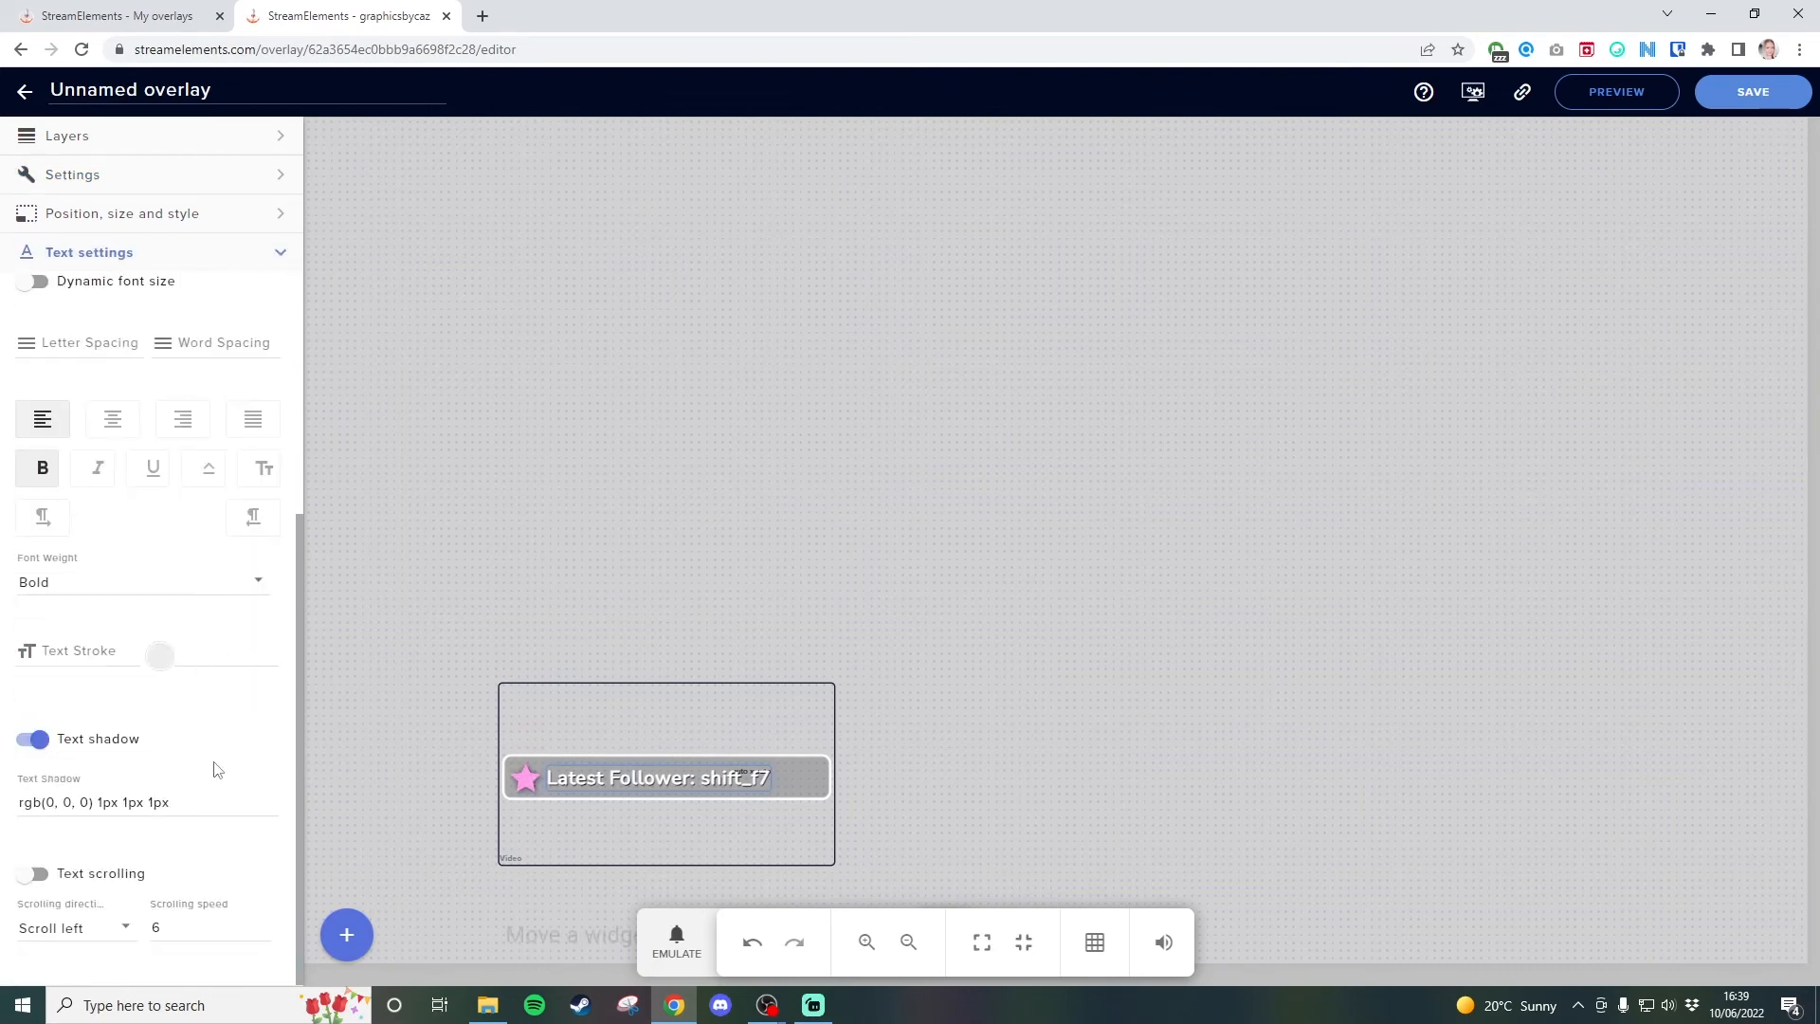
click(25, 872)
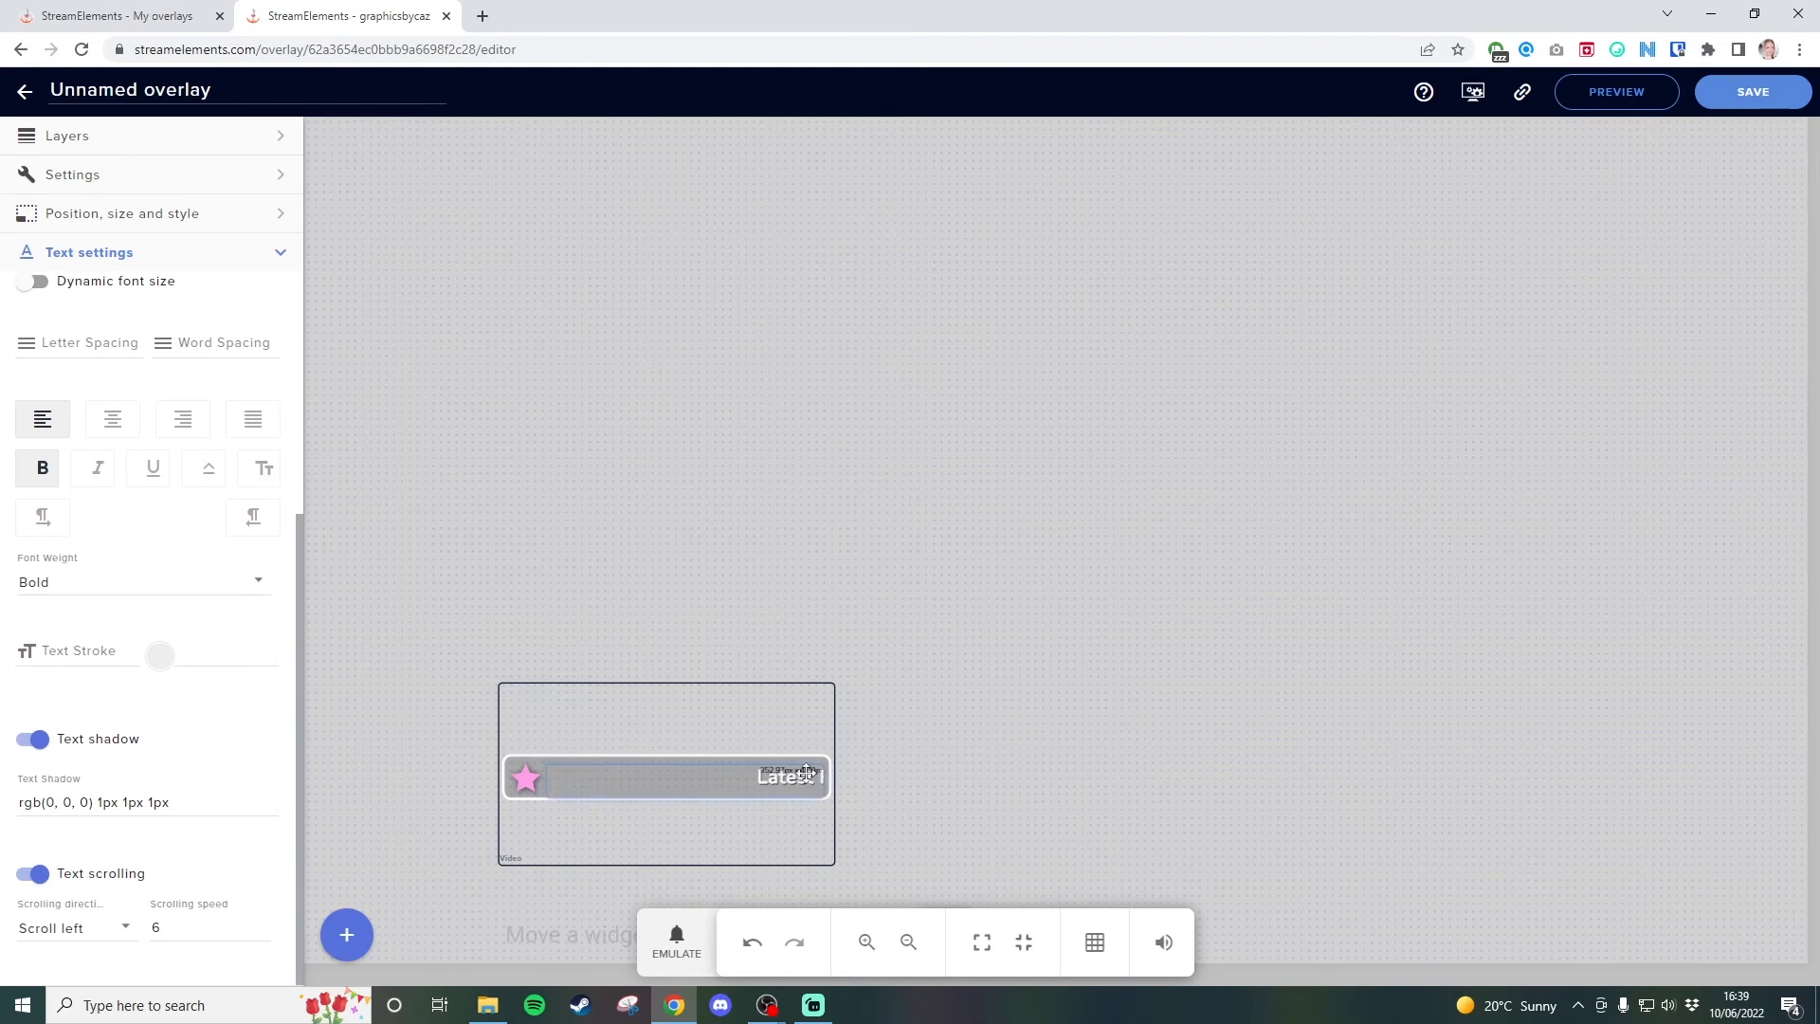
click(1191, 628)
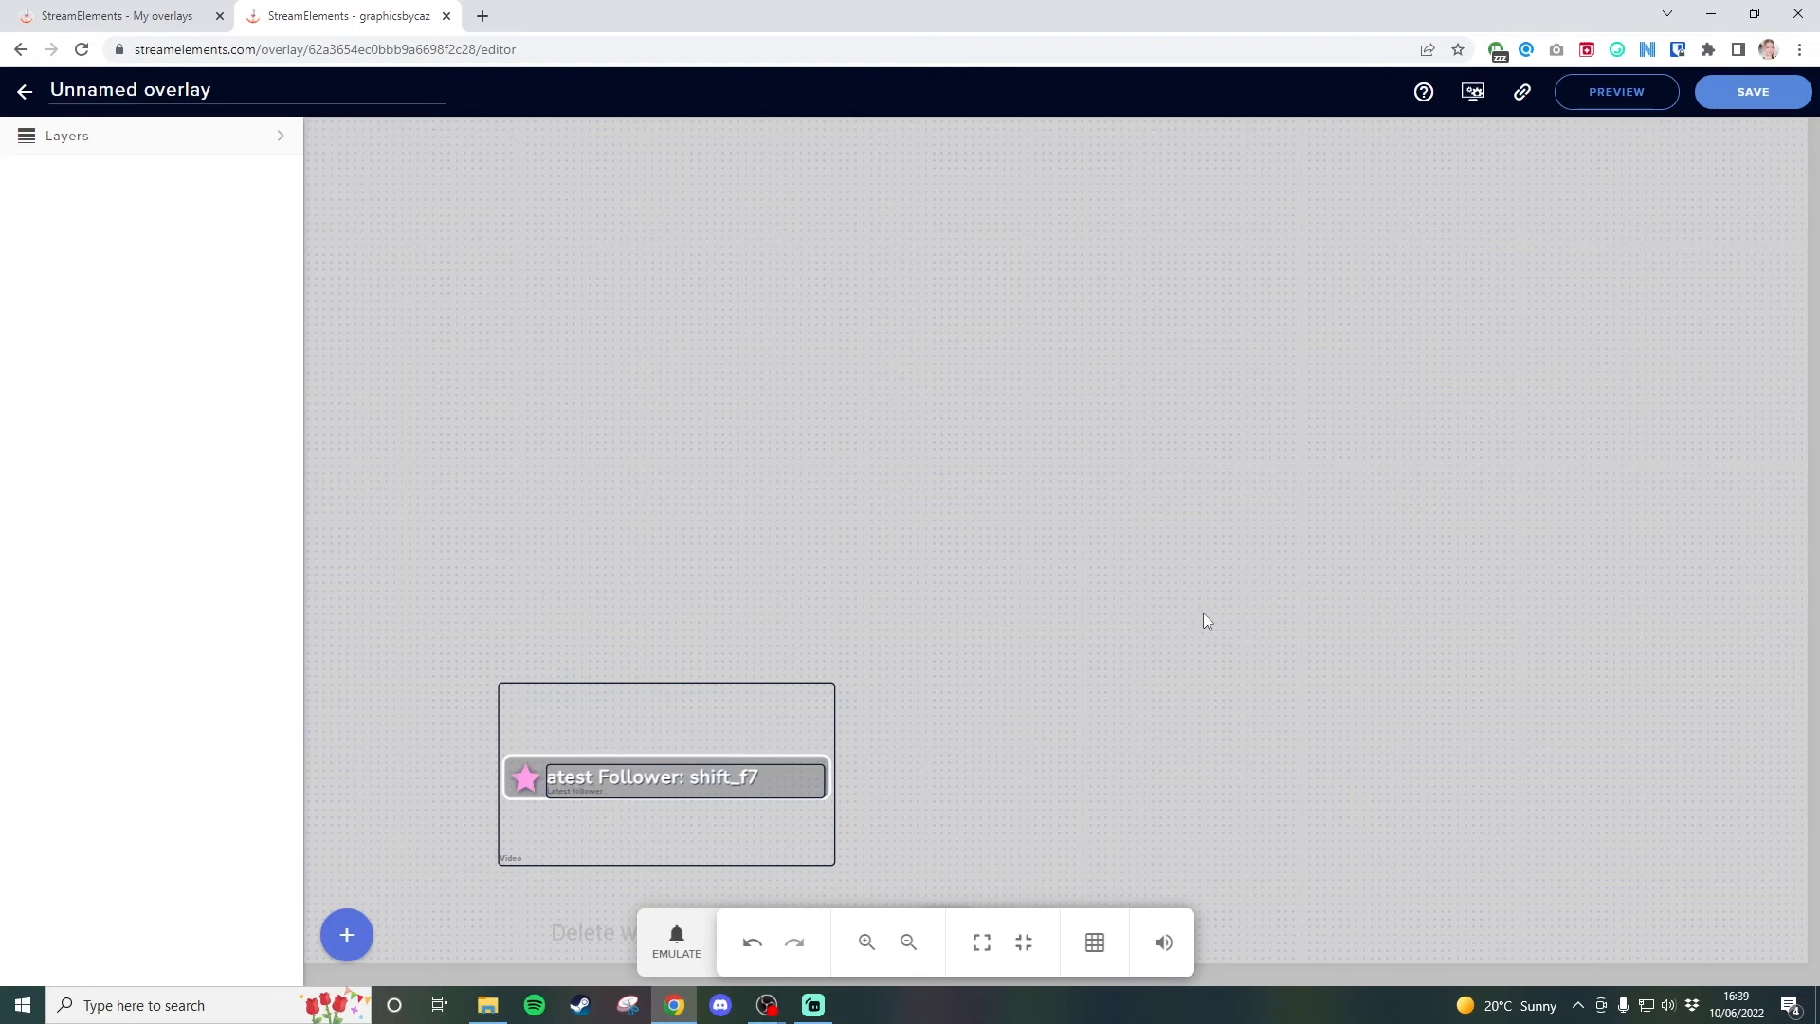
Save the overlay under the name Label and copy its overlay URL.
click(1738, 101)
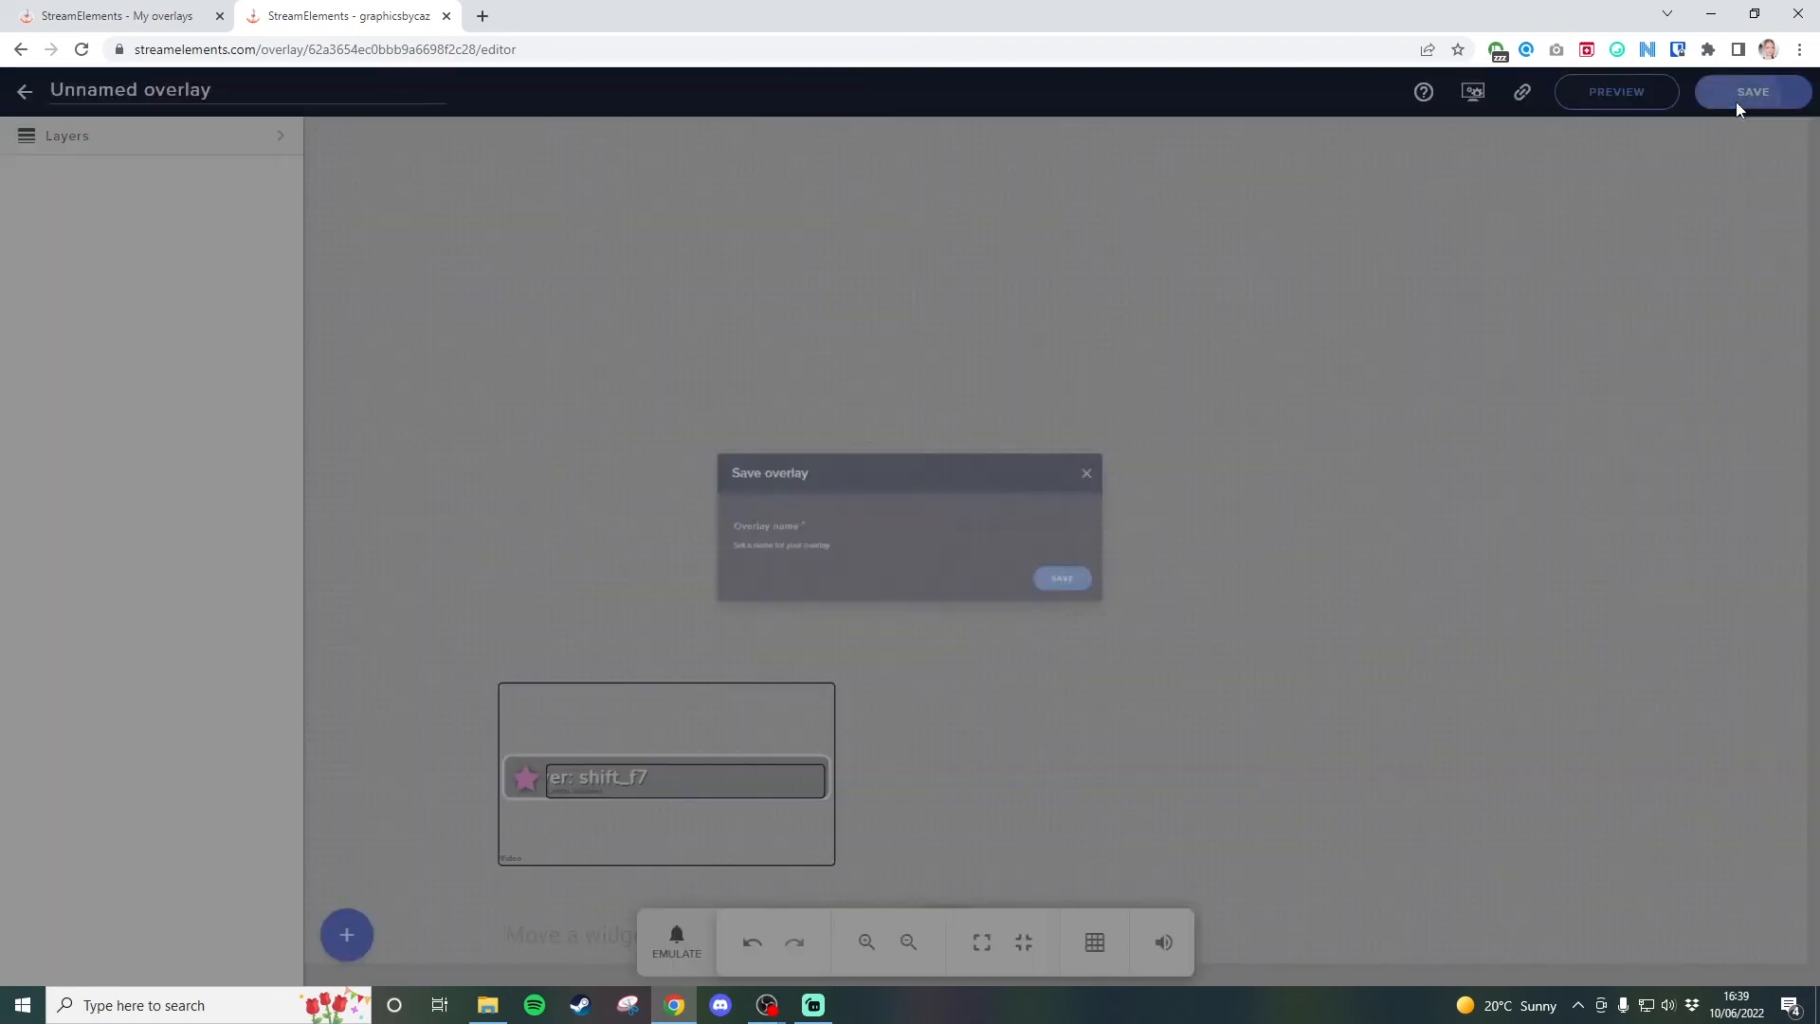
click(859, 529)
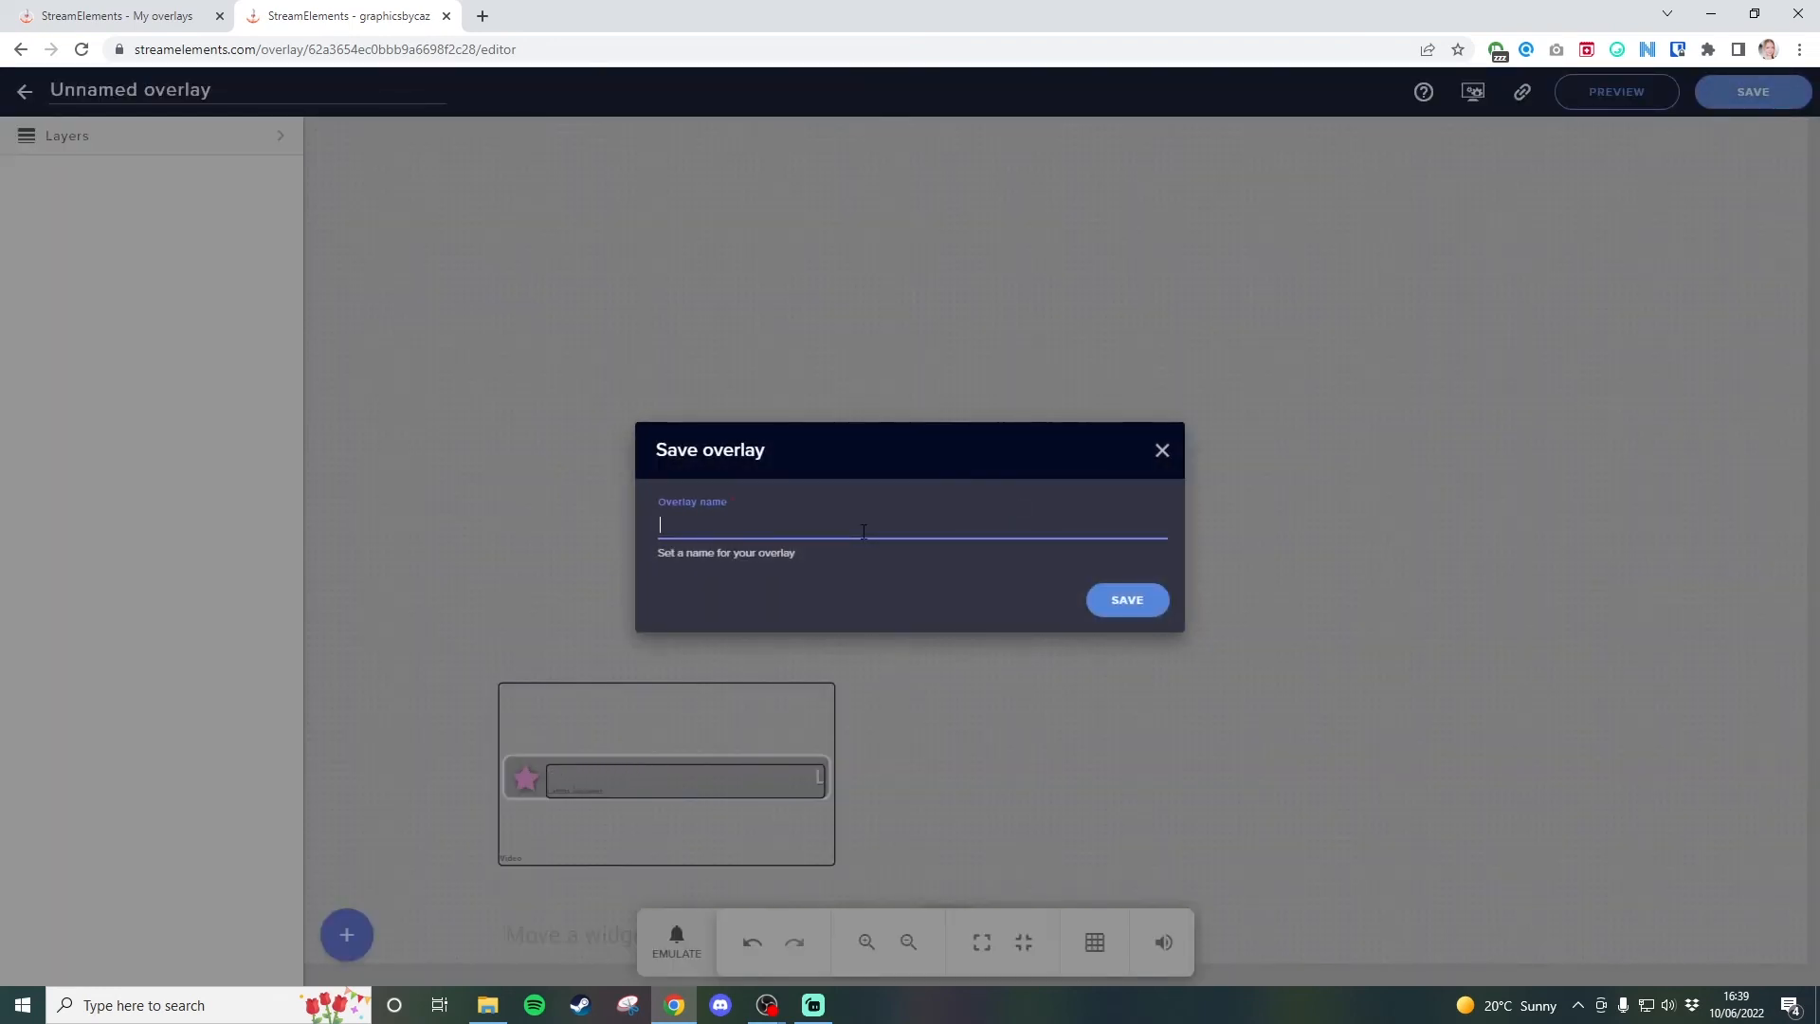
text(Label)
click(1218, 670)
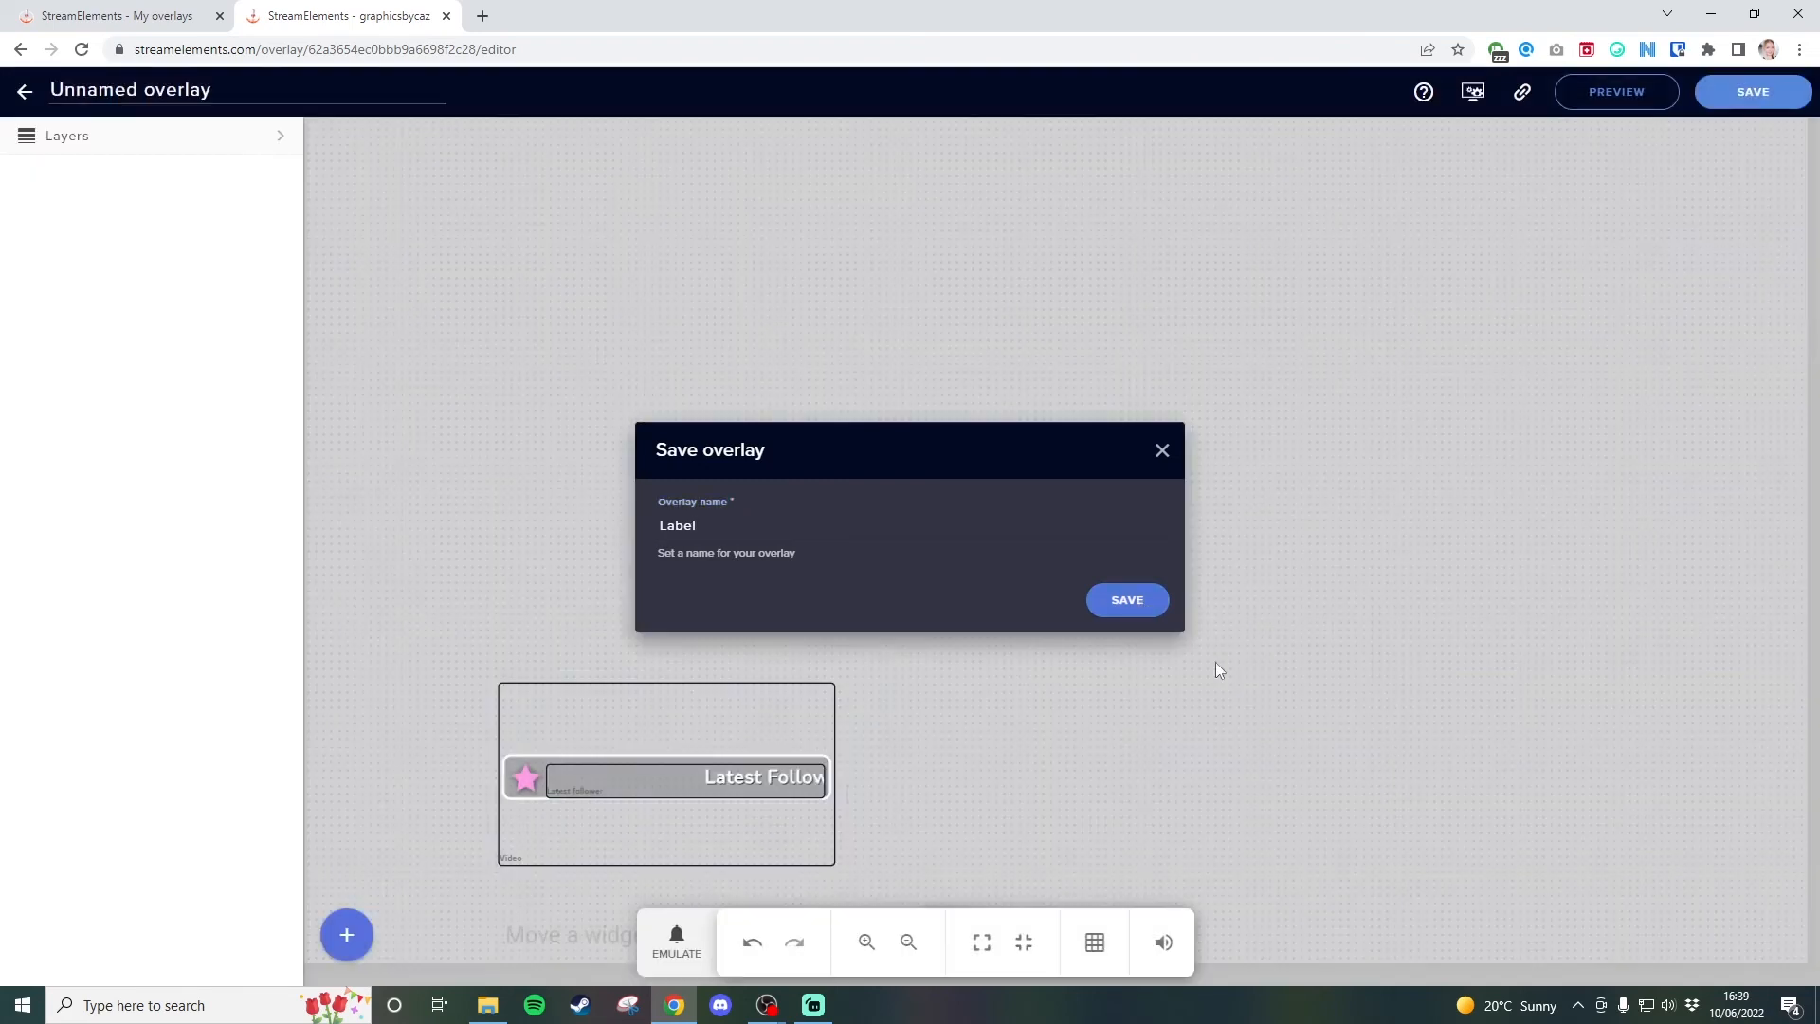
click(1522, 93)
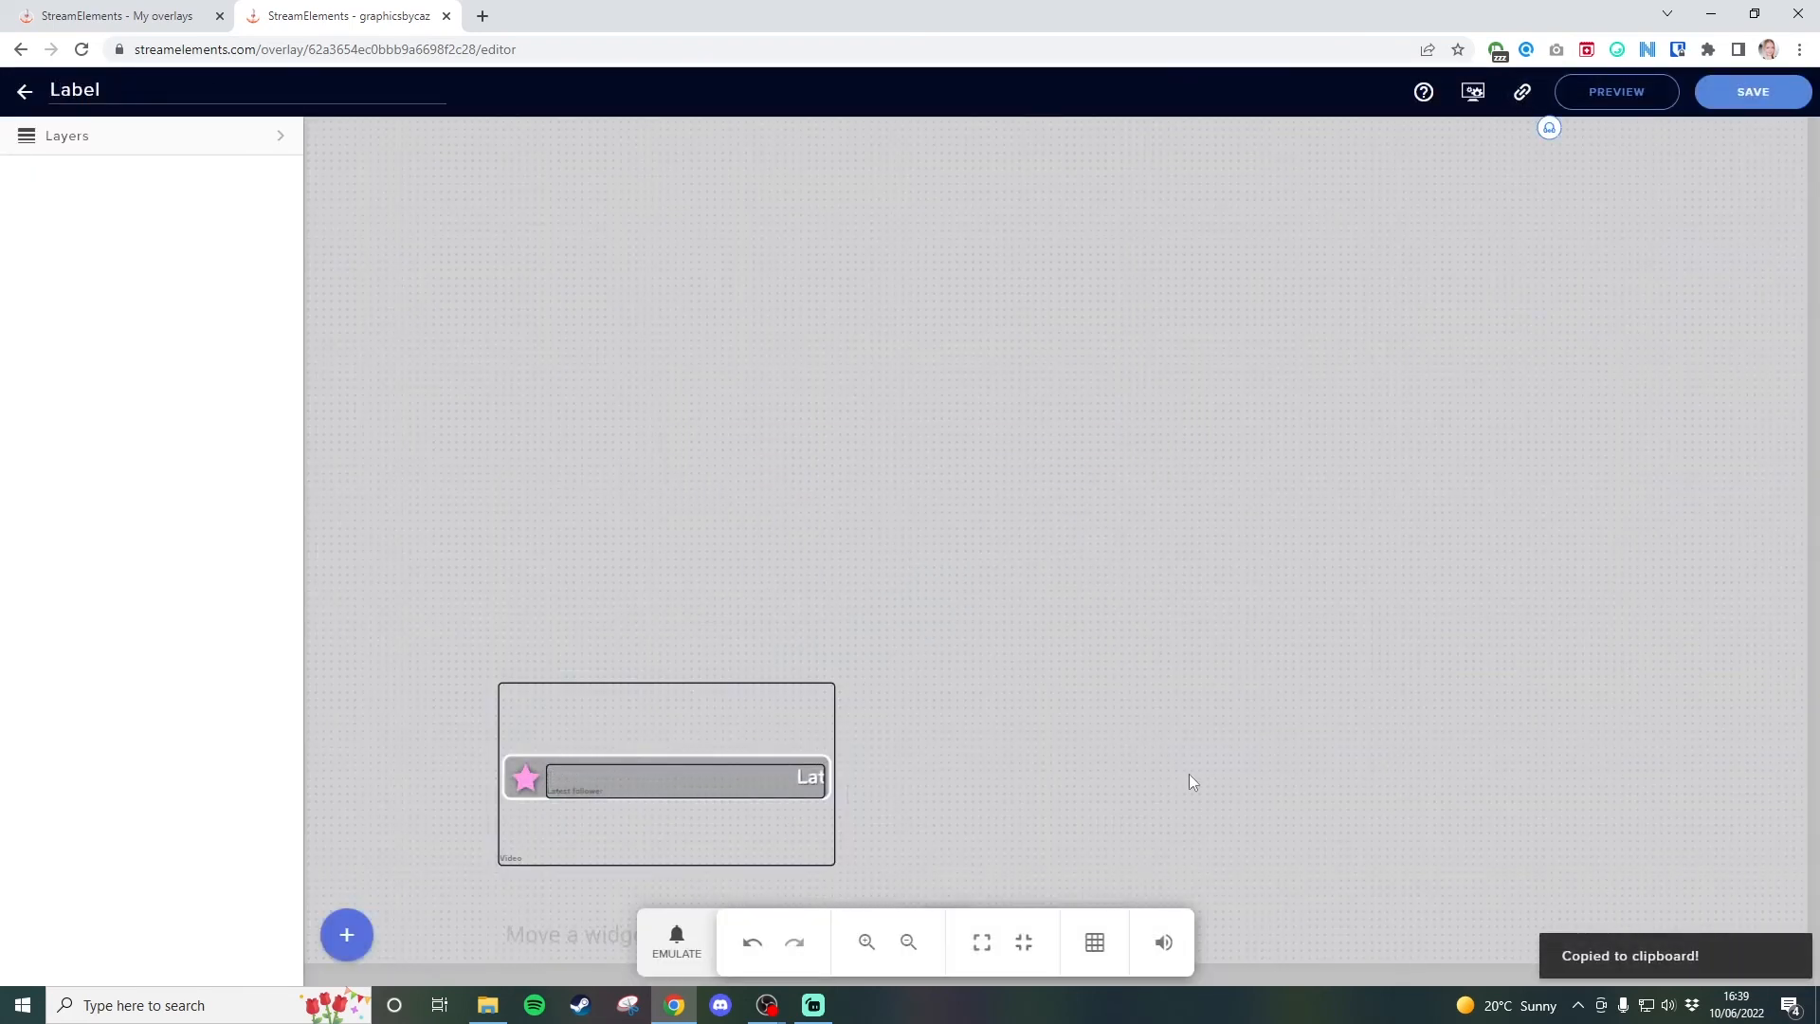
Switch to OBS, add a new Browser source with its default name, and paste the copied overlay URL with its access token.
mouse_move(768, 1011)
click(673, 925)
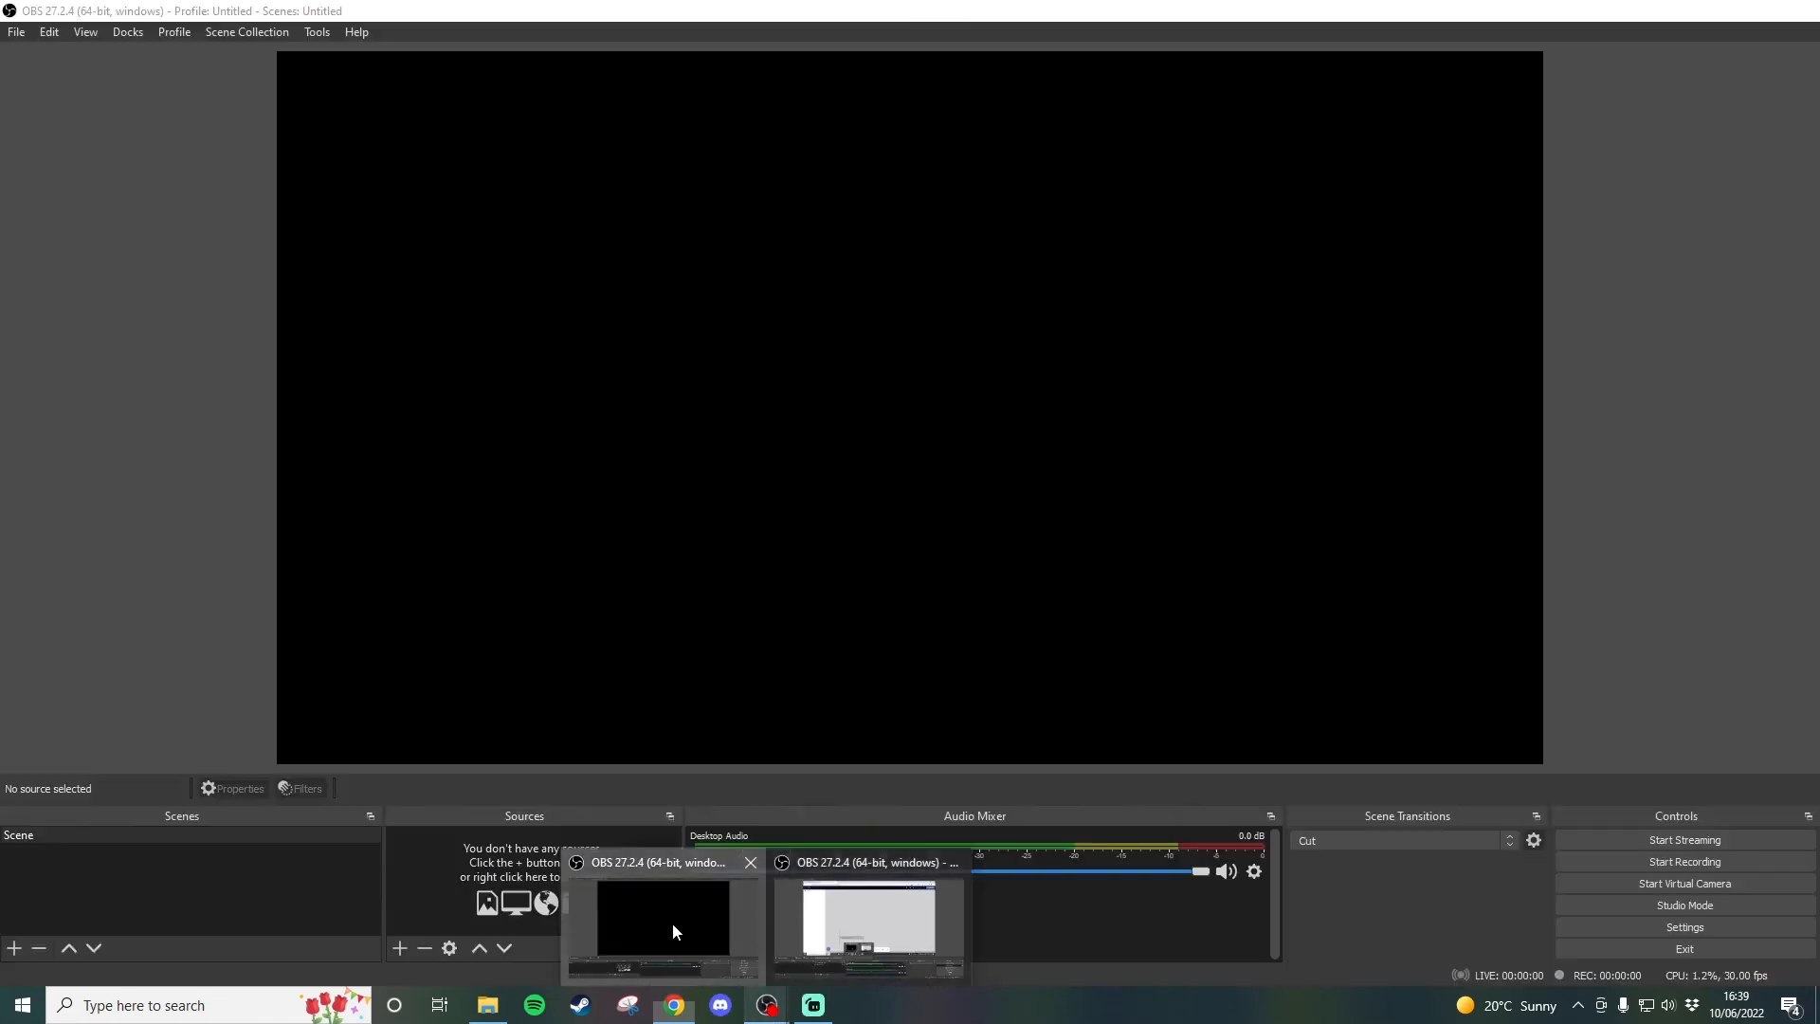
click(399, 948)
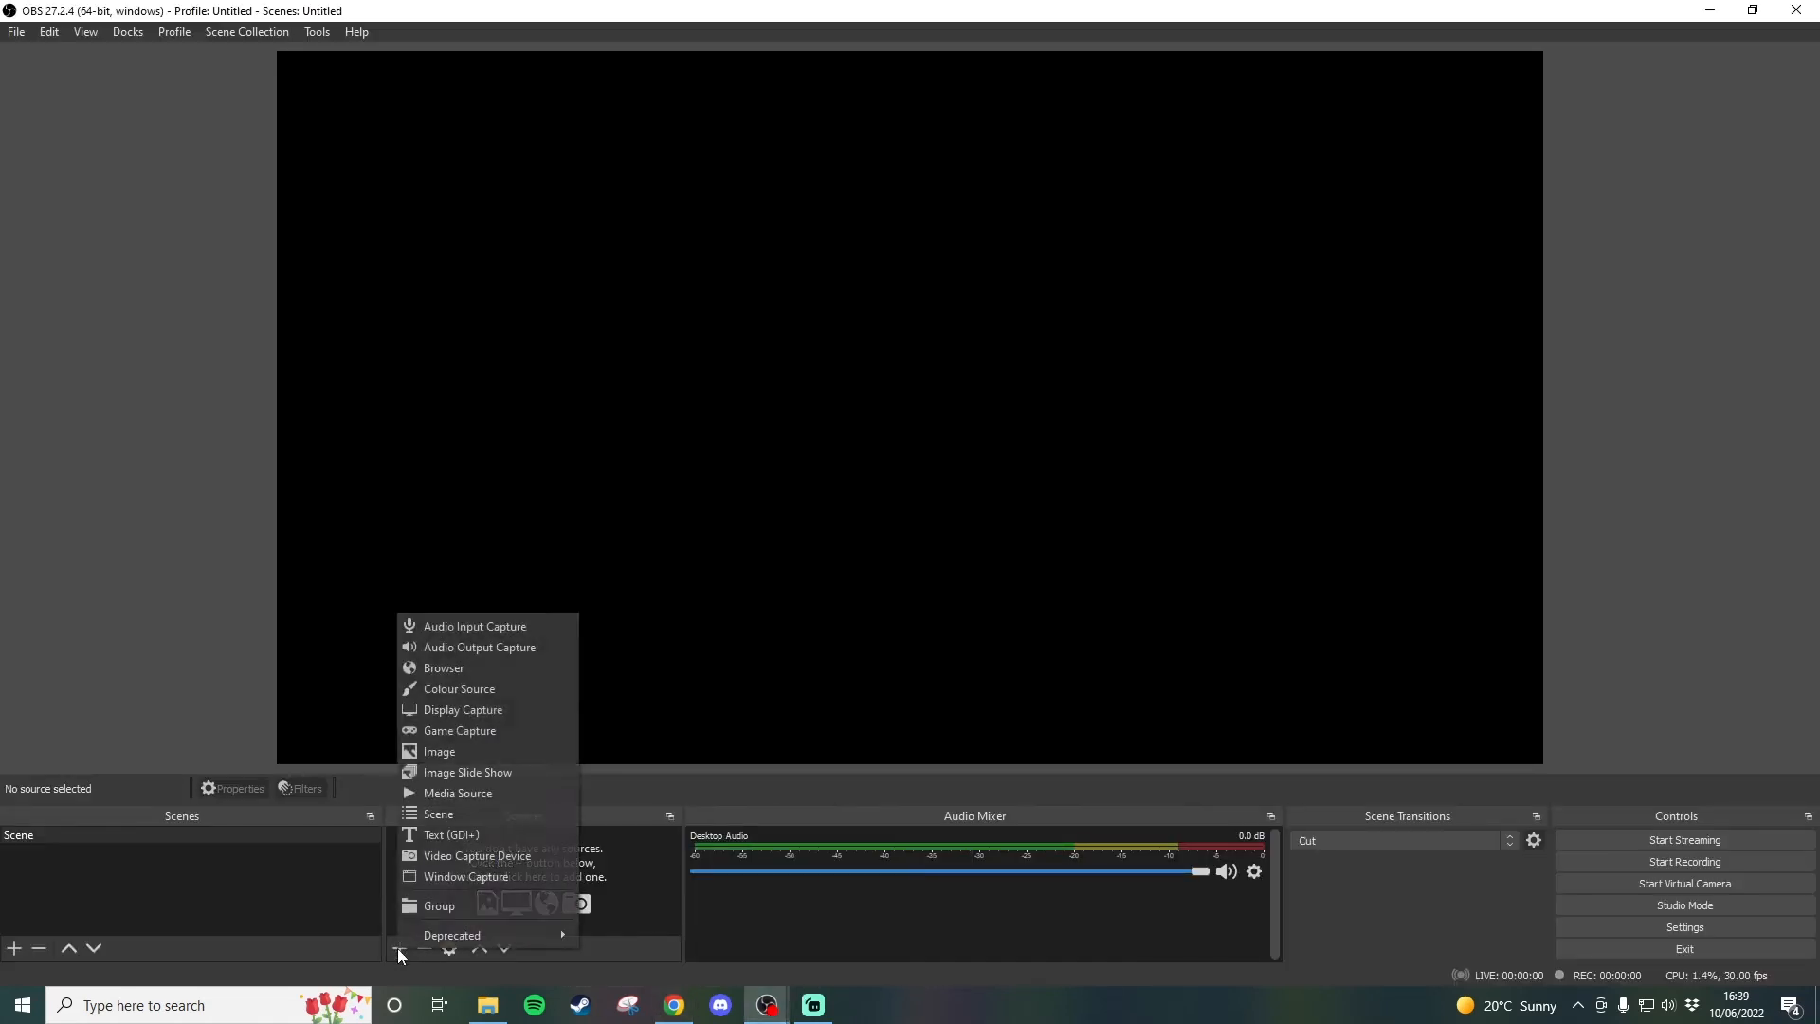
click(436, 675)
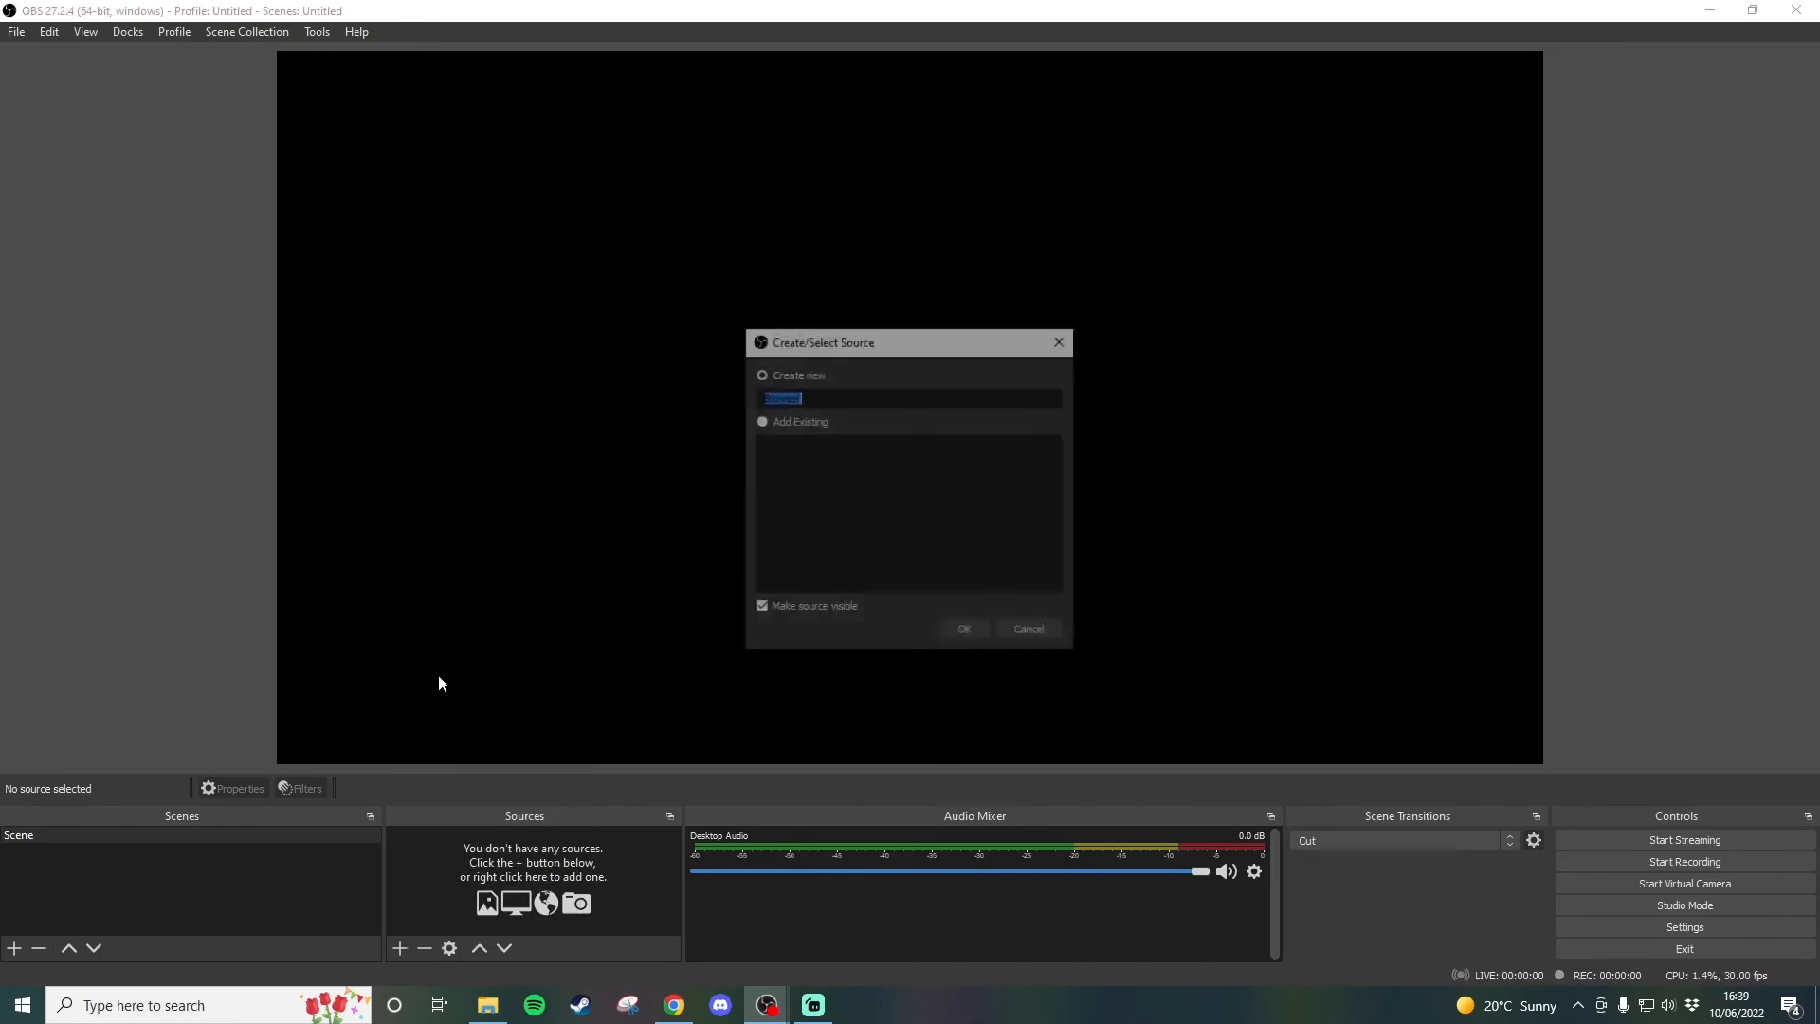
click(967, 629)
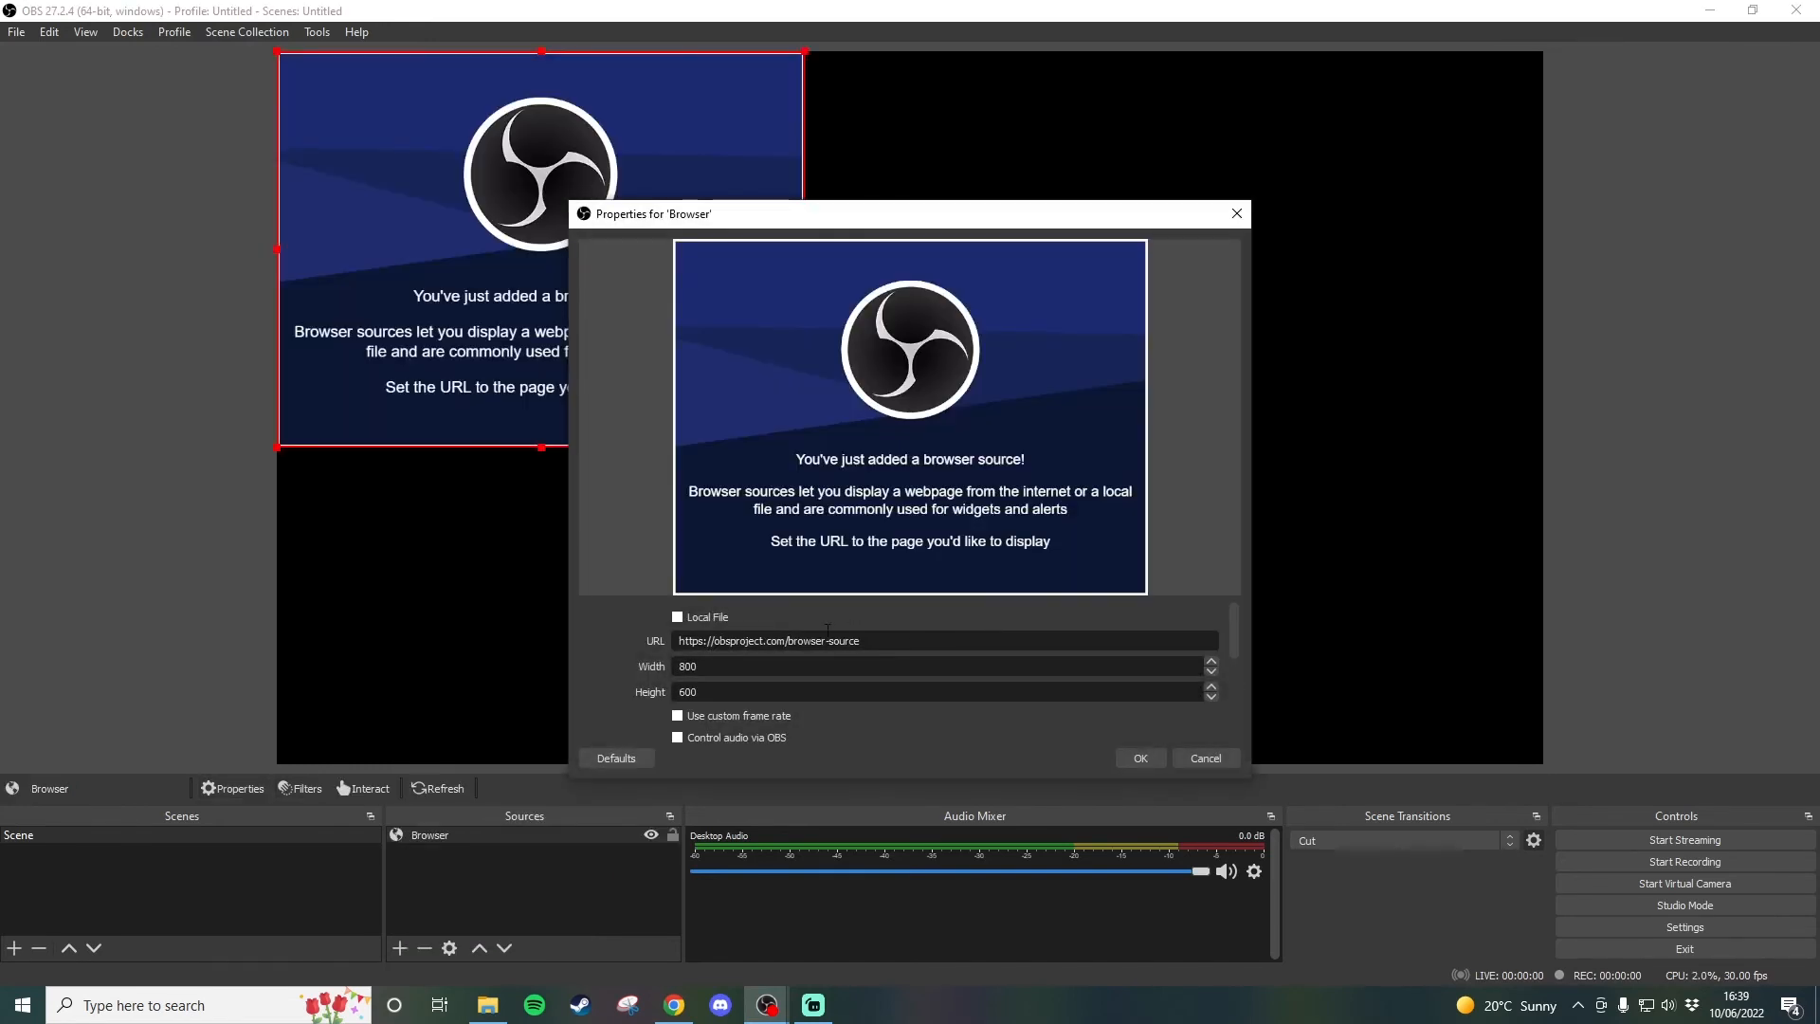
drag(874, 640, 685, 641)
right_click(725, 641)
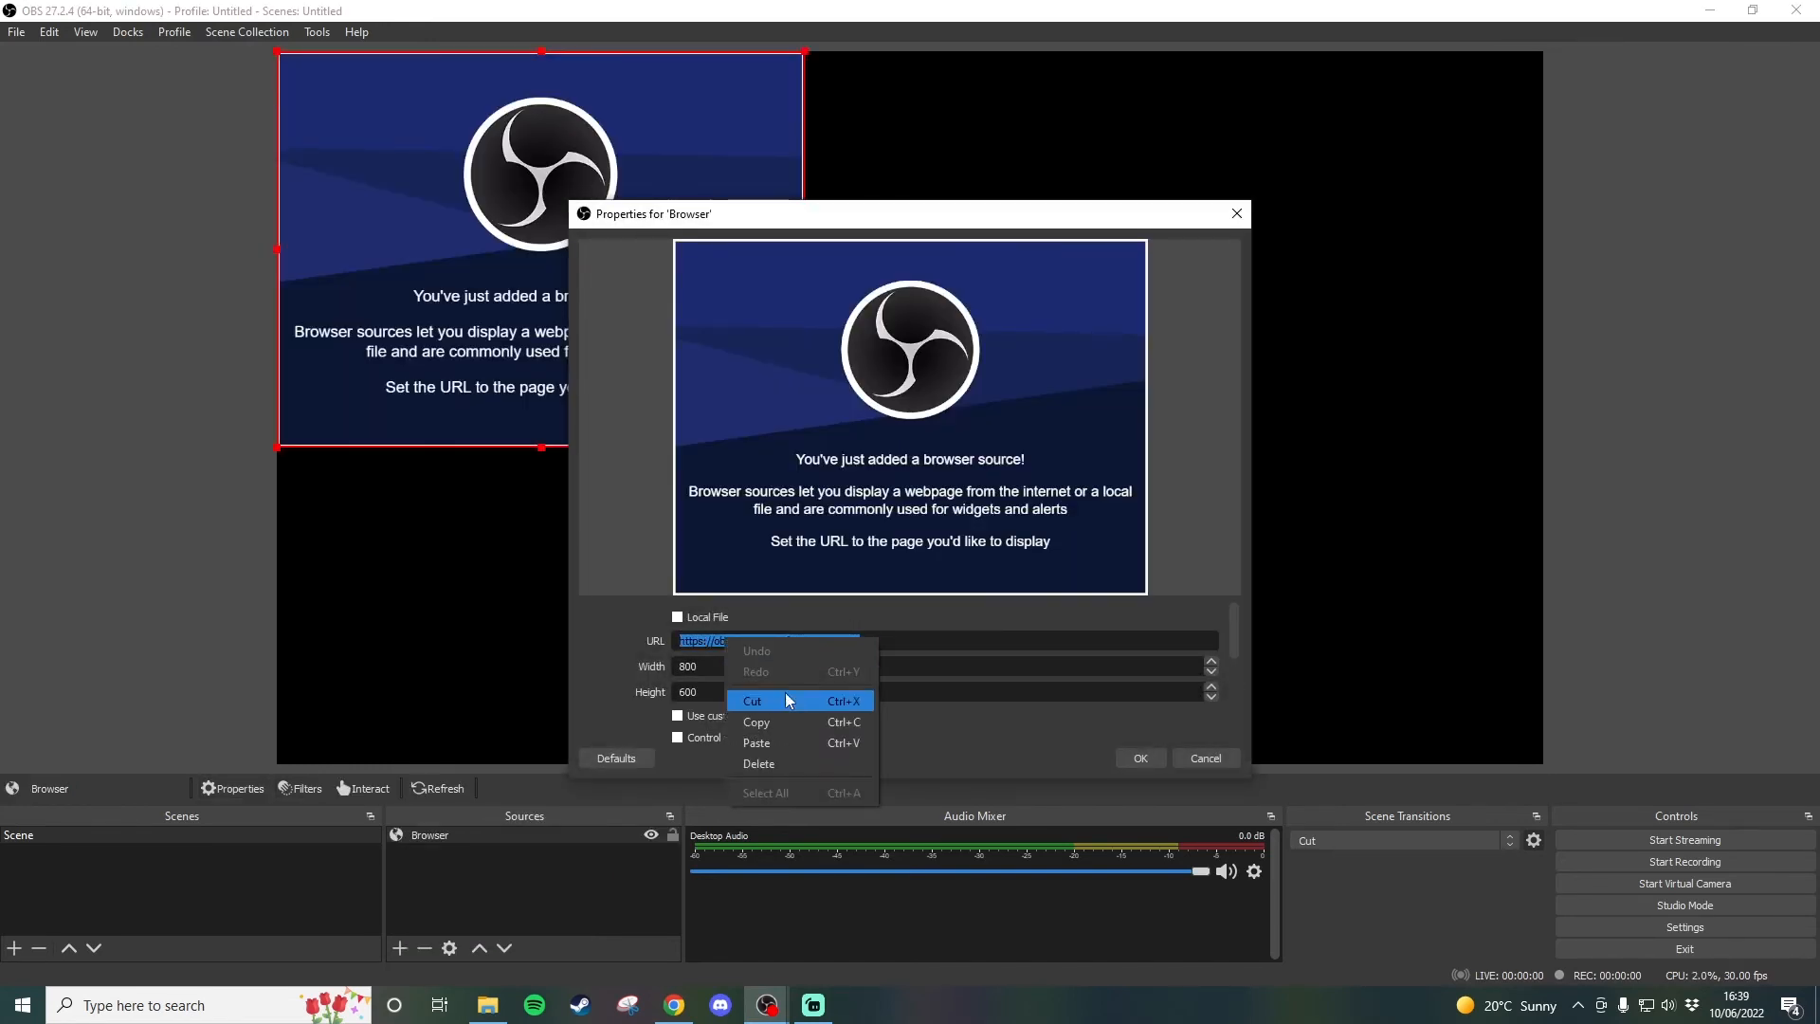
click(788, 747)
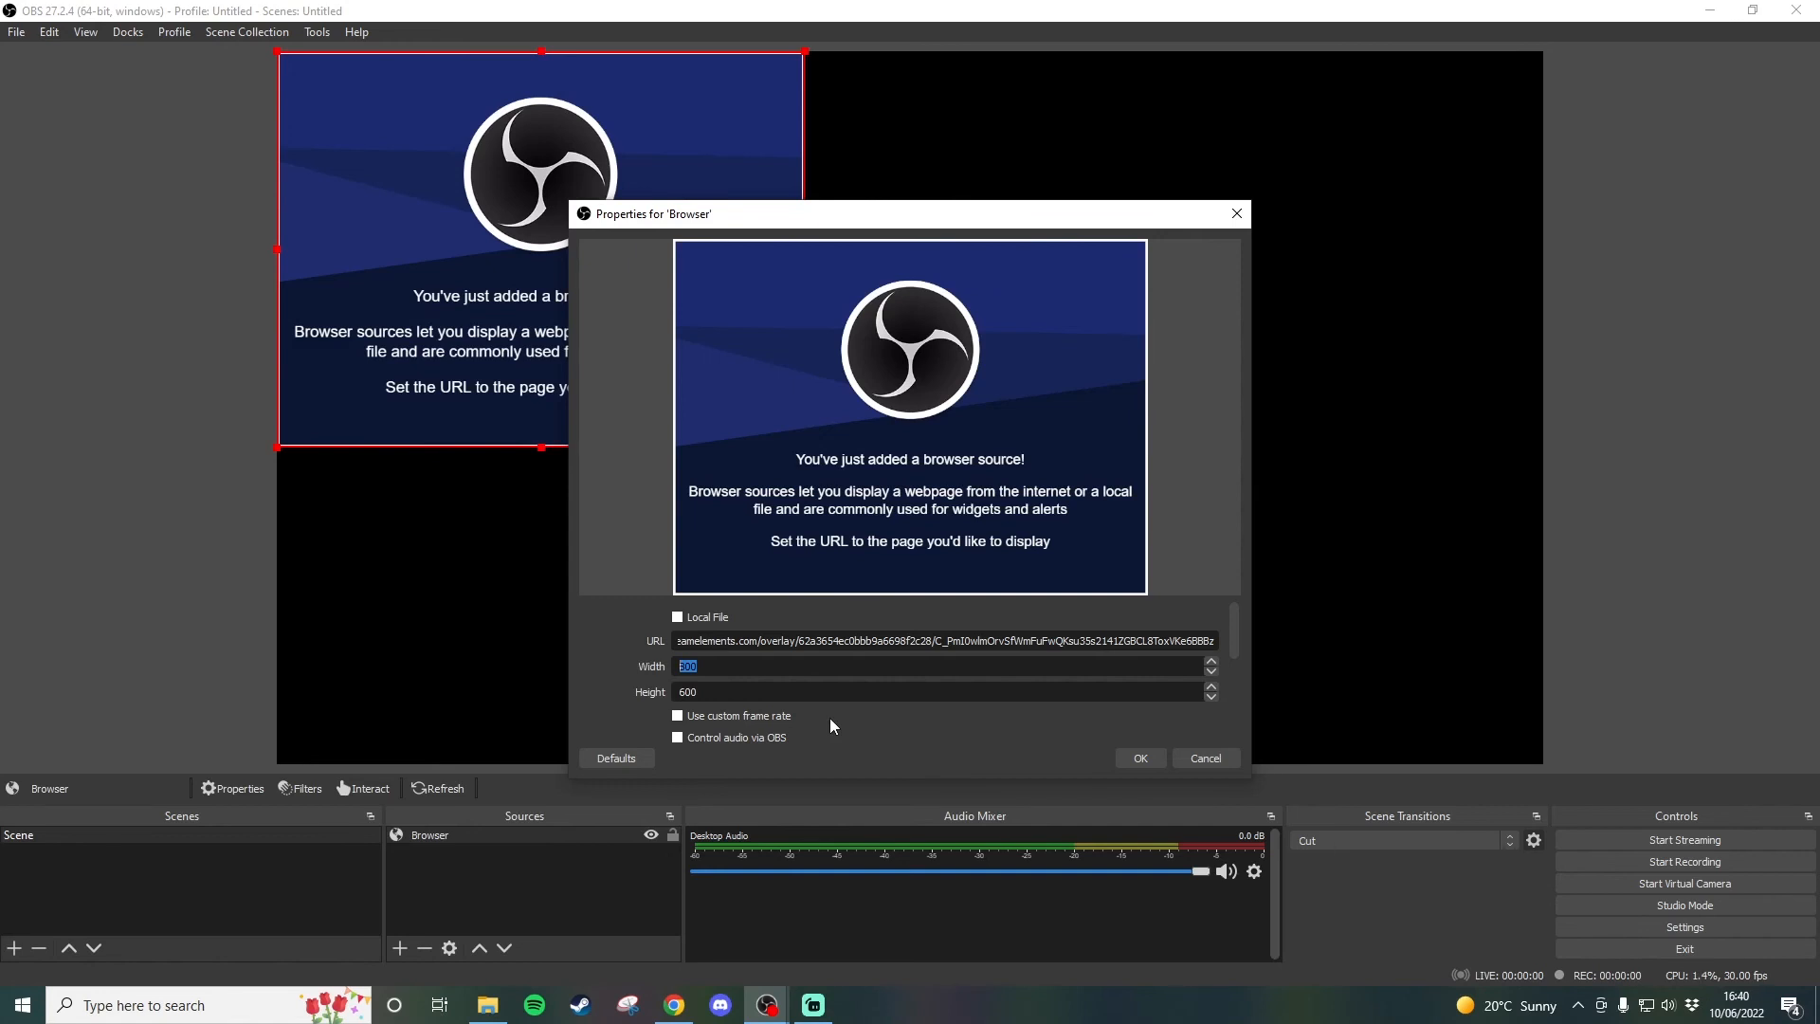
Set the browser source's width to 1920 and height to 1080, and confirm its properties.
text(1920)
key(Tab)
text(1080)
click(1141, 759)
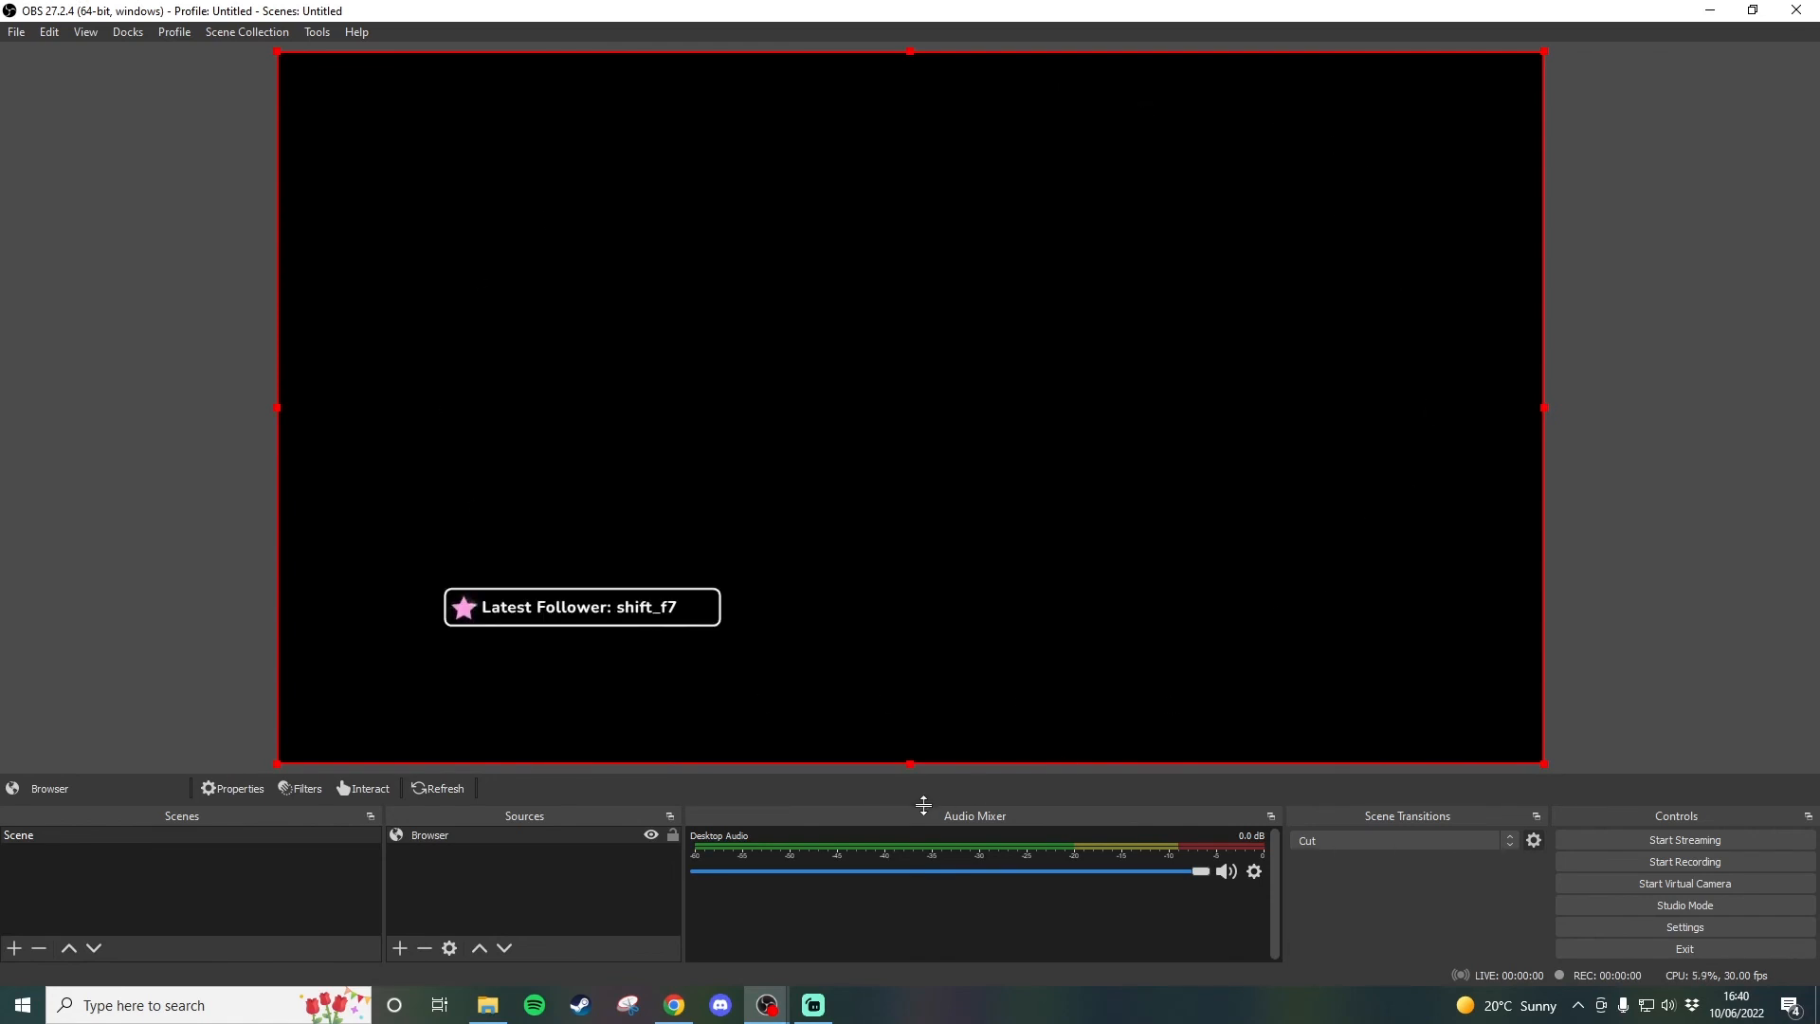
Deselect the browser source, switch to the StreamElements overlay editor in Chrome, and turn off text scrolling for the Latest Follower label.
click(190, 544)
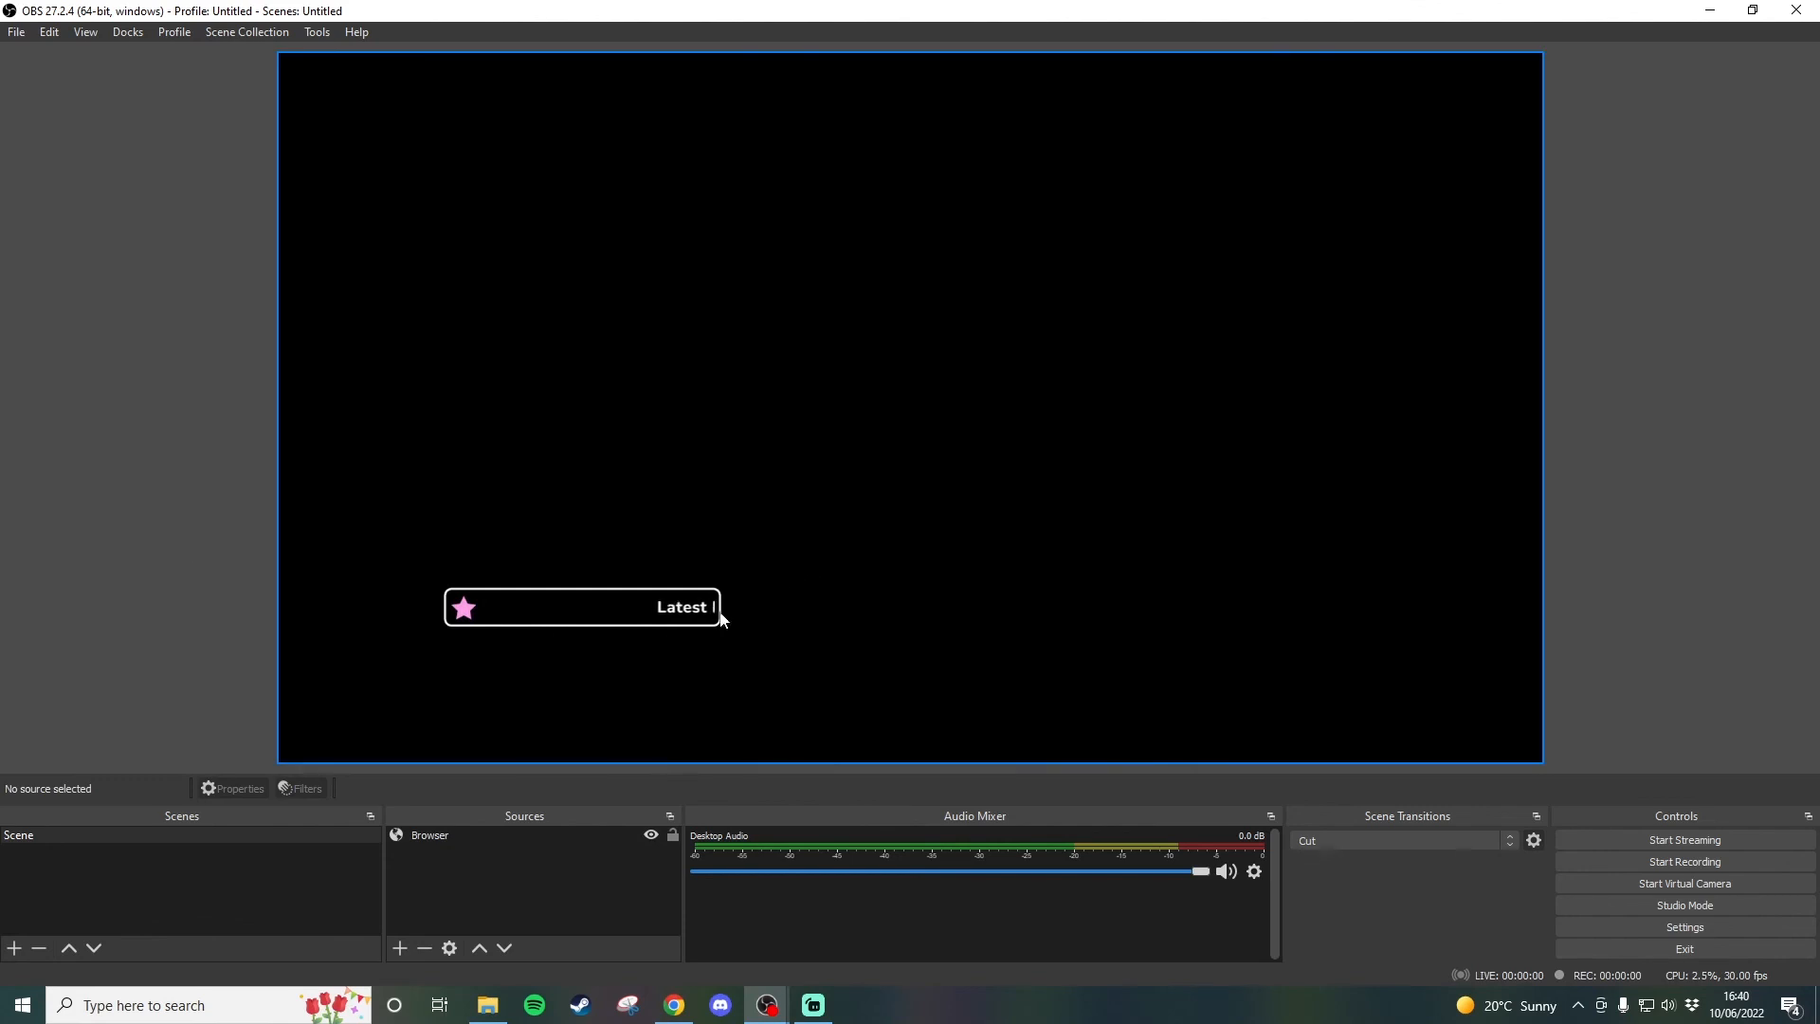
click(689, 1003)
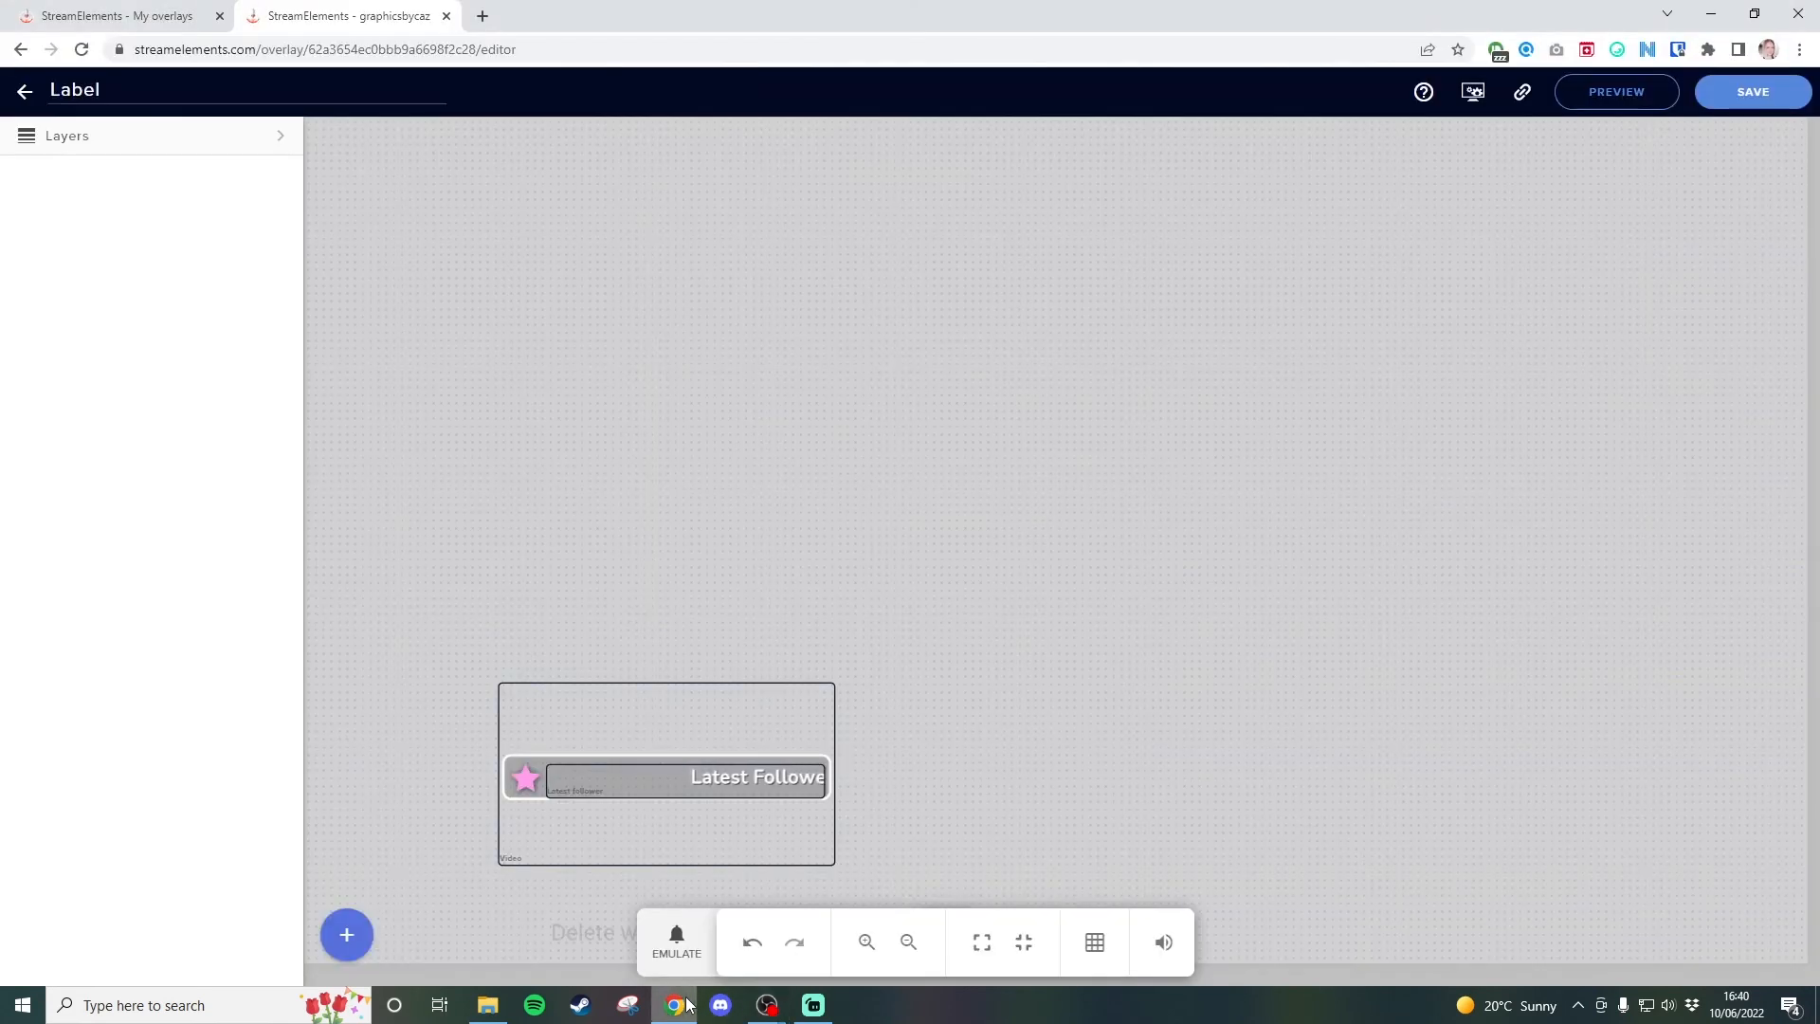
click(703, 778)
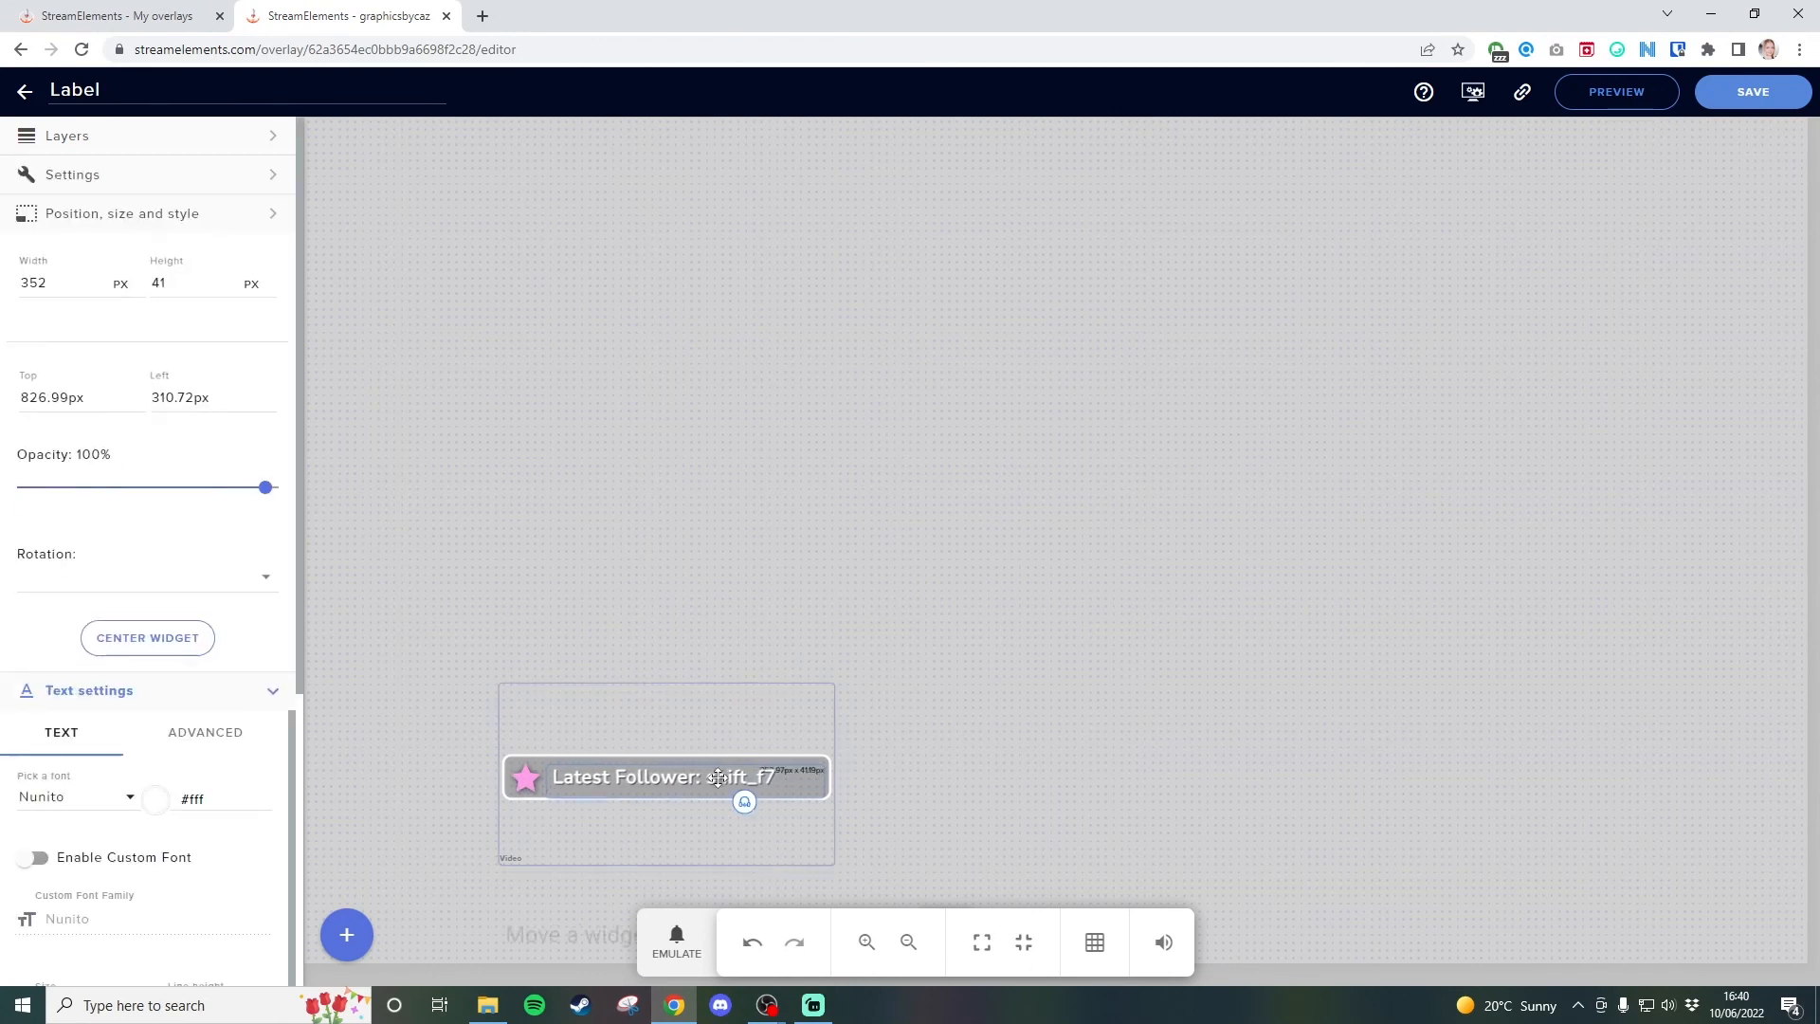
scroll(48, 806, down, 4)
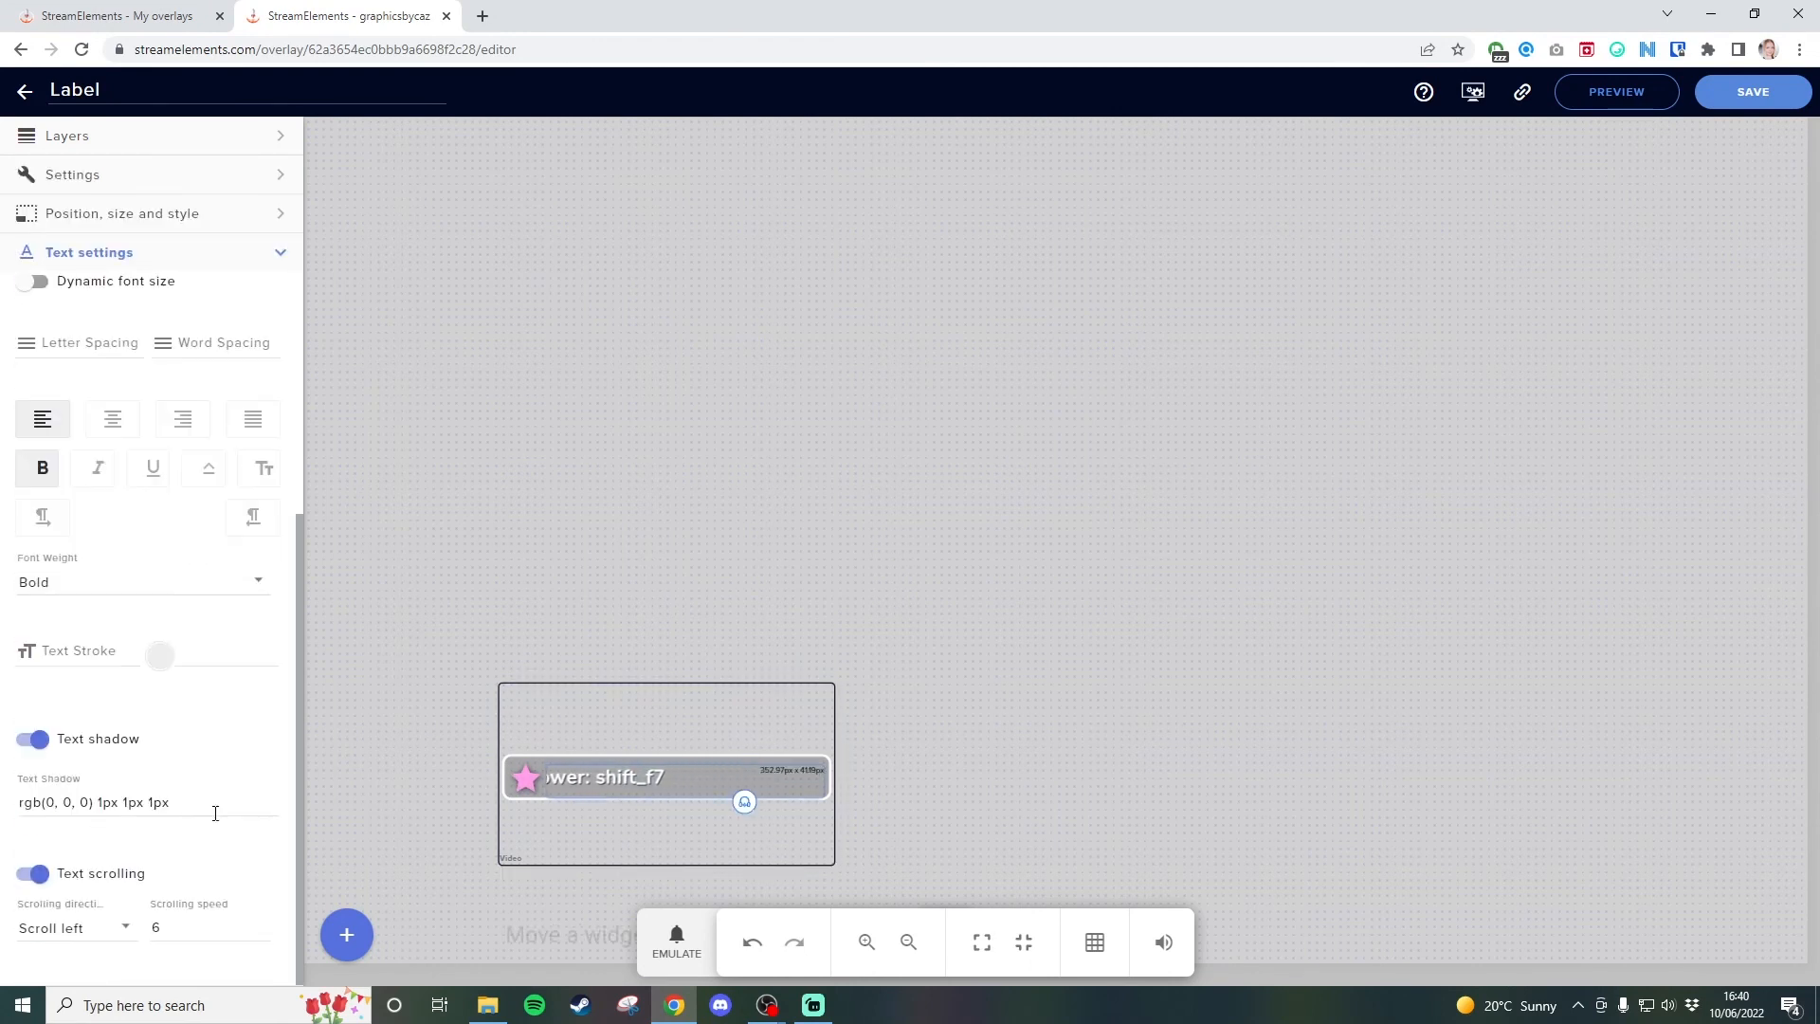
click(38, 872)
Change the Latest Follower label's text color to pure red, rgb(255, 0, 0).
scroll(206, 636, up, 4)
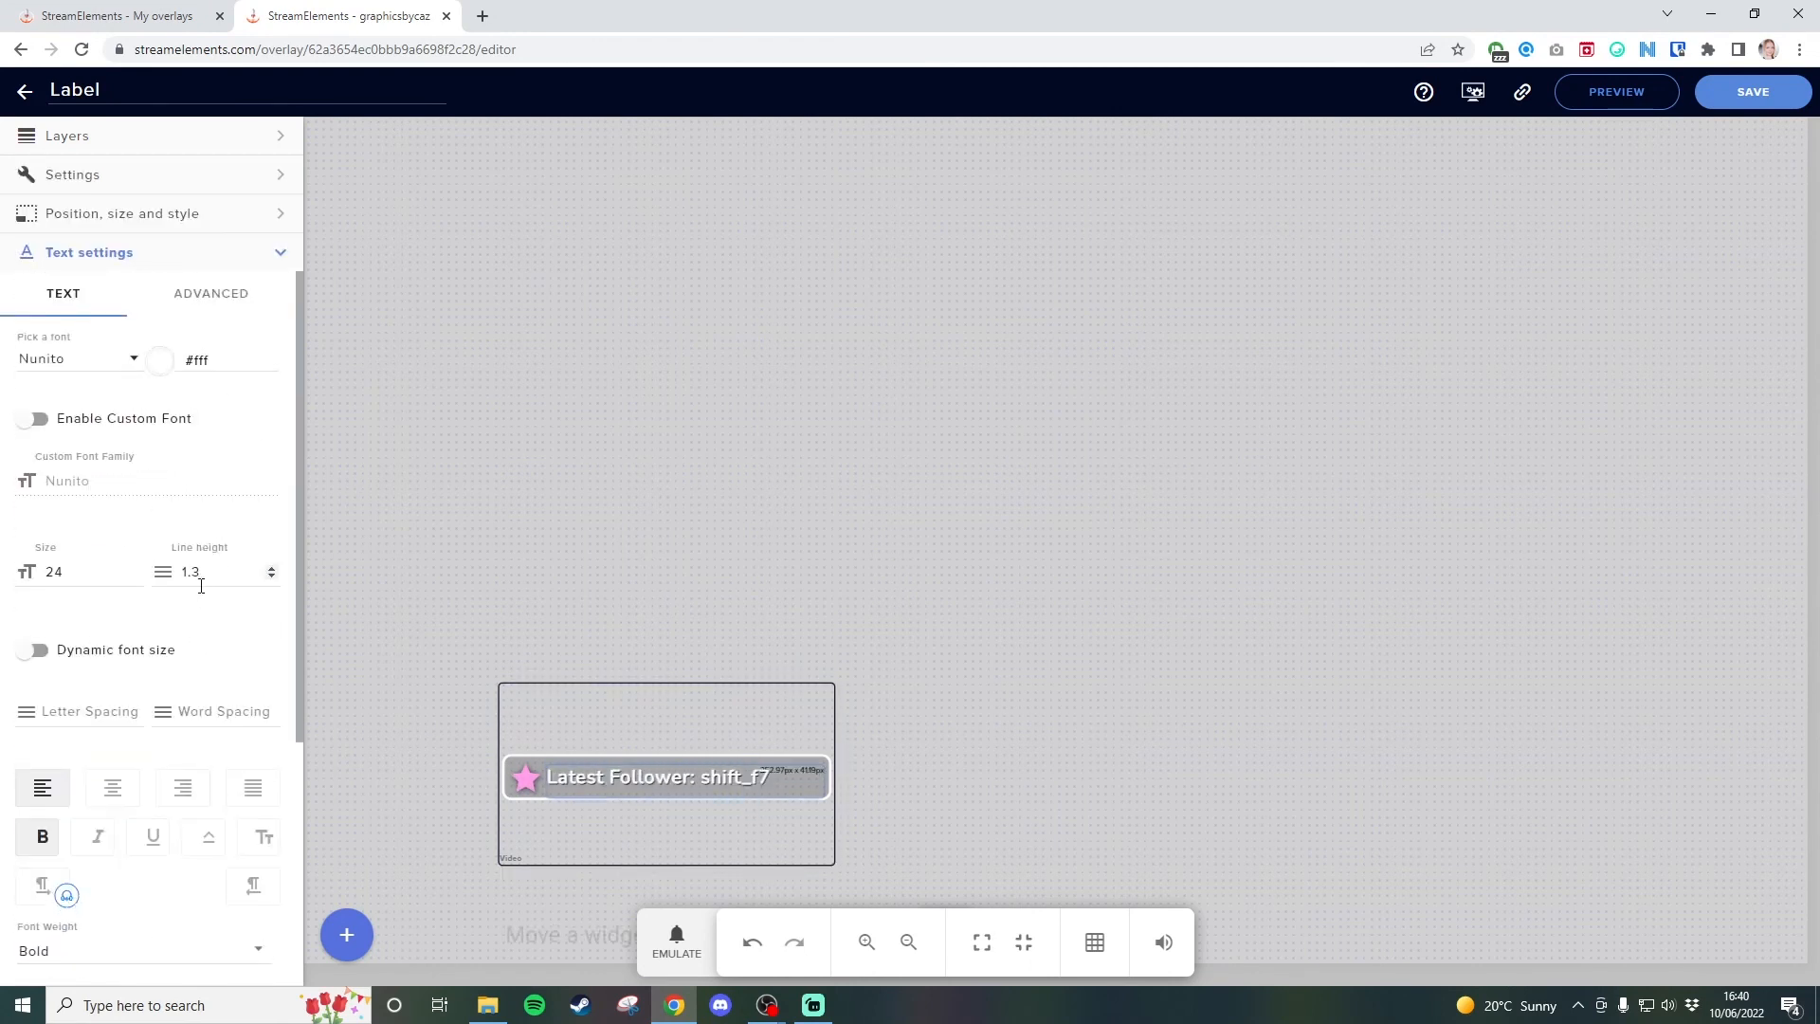
click(161, 360)
click(226, 387)
drag(226, 387, 241, 376)
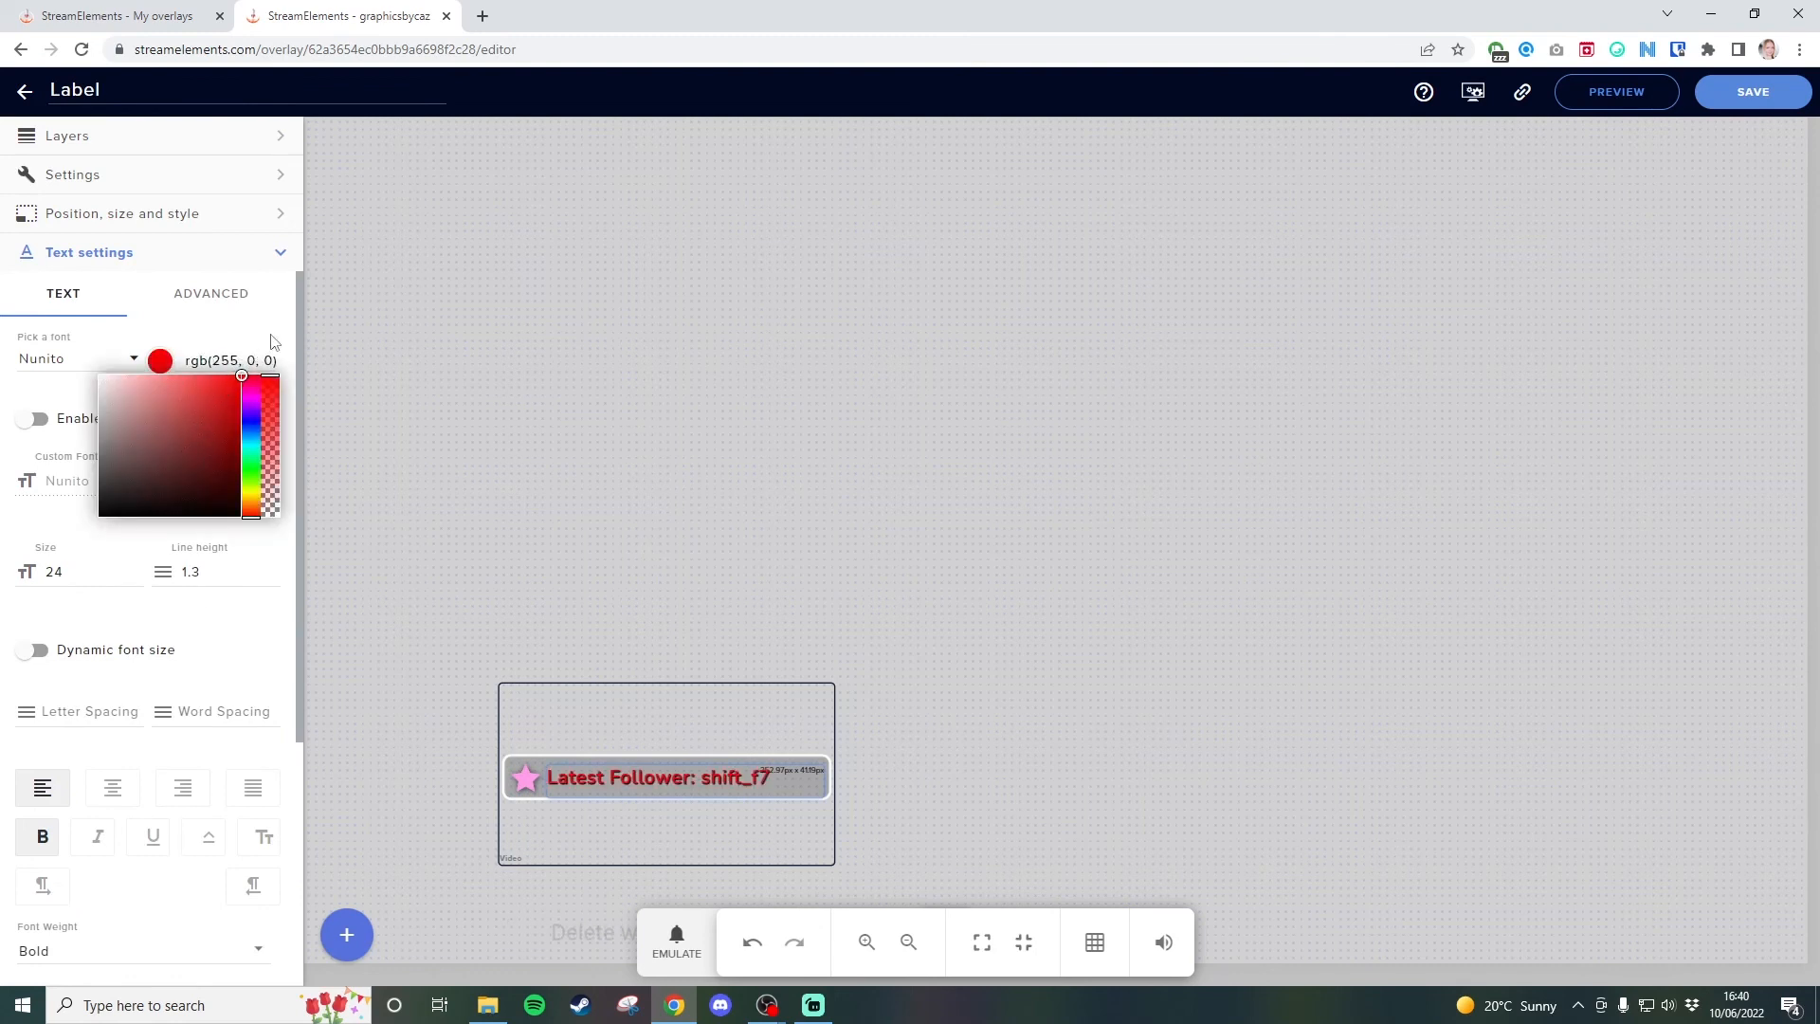
click(276, 332)
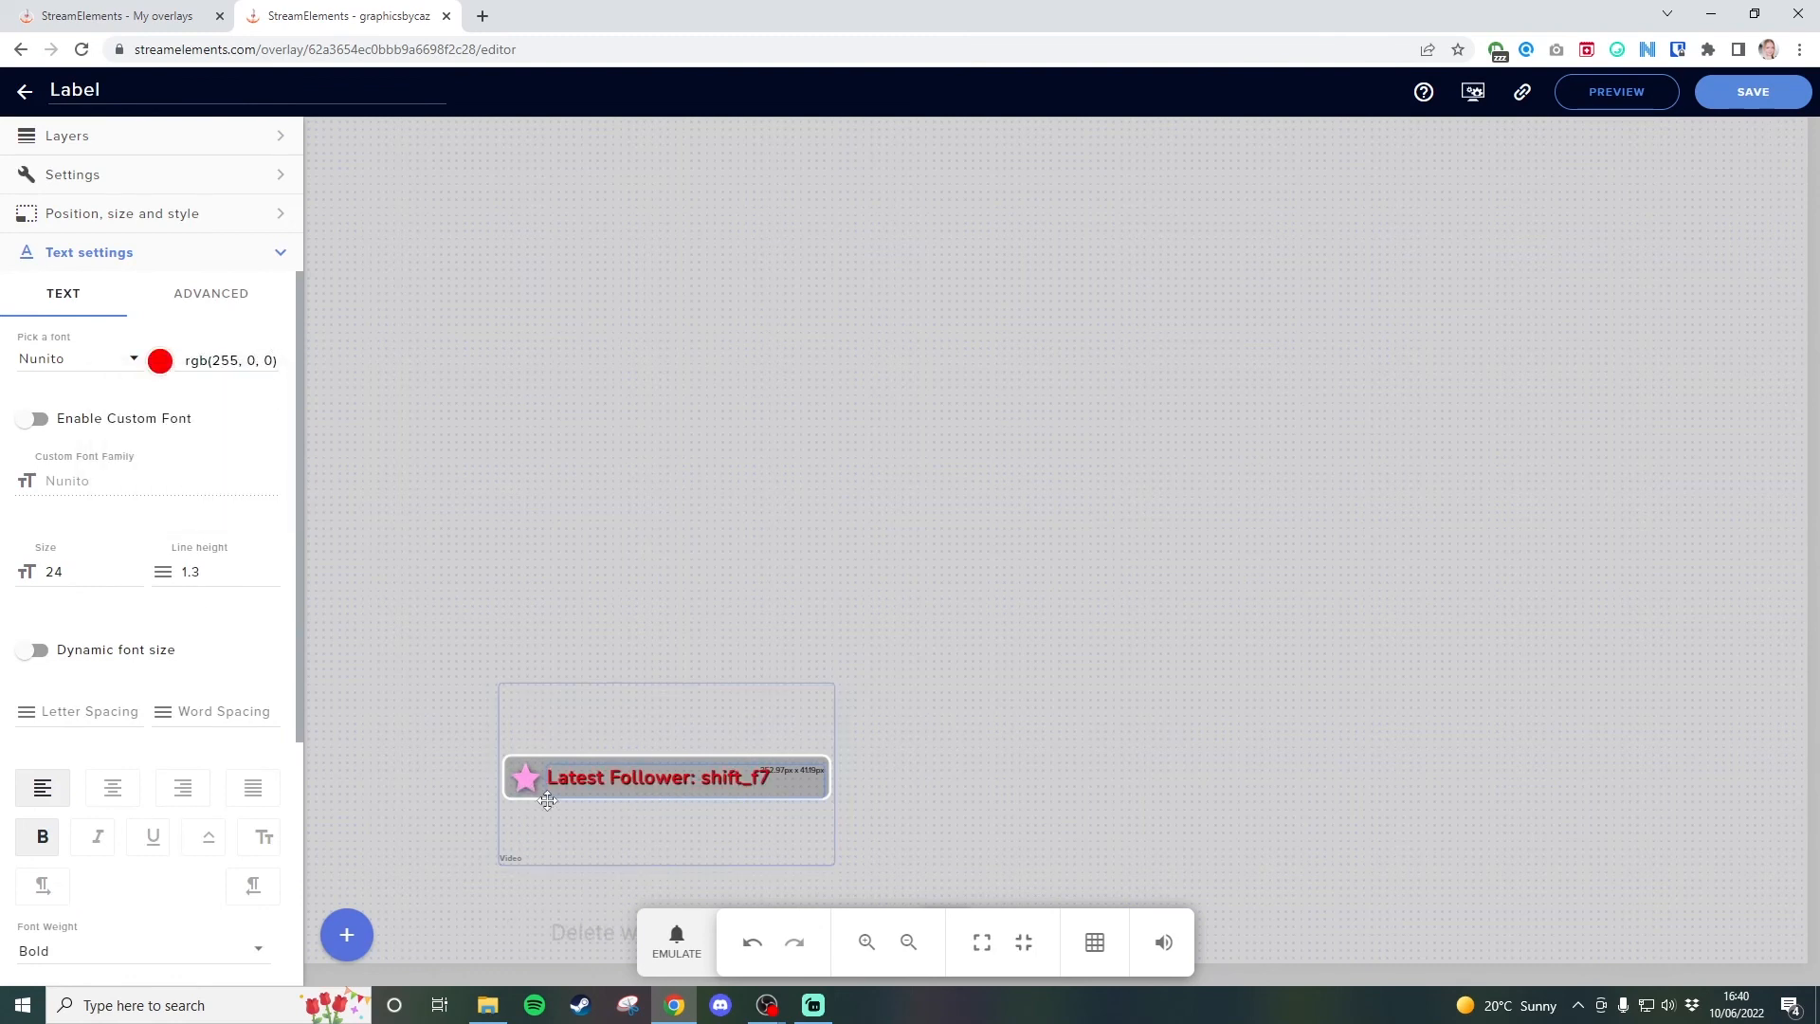
Save the Label overlay and switch back to the OBS main window to check the updated label.
click(1744, 99)
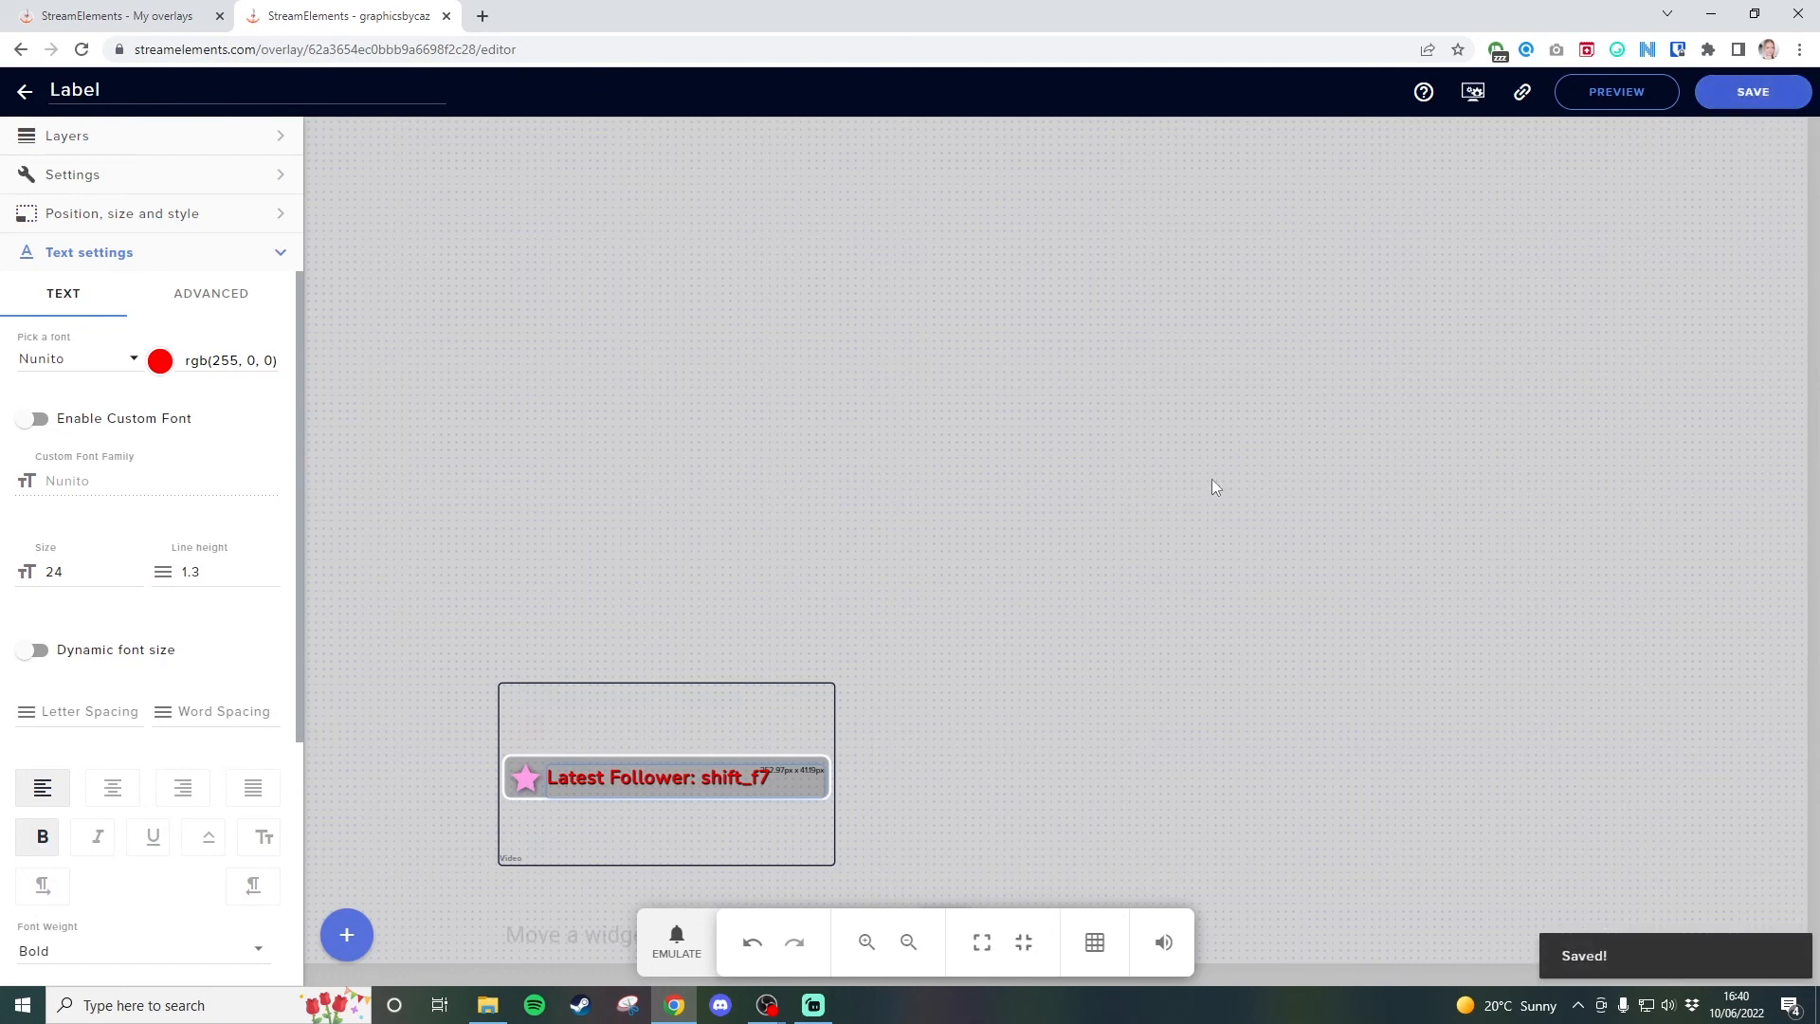
mouse_move(766, 1004)
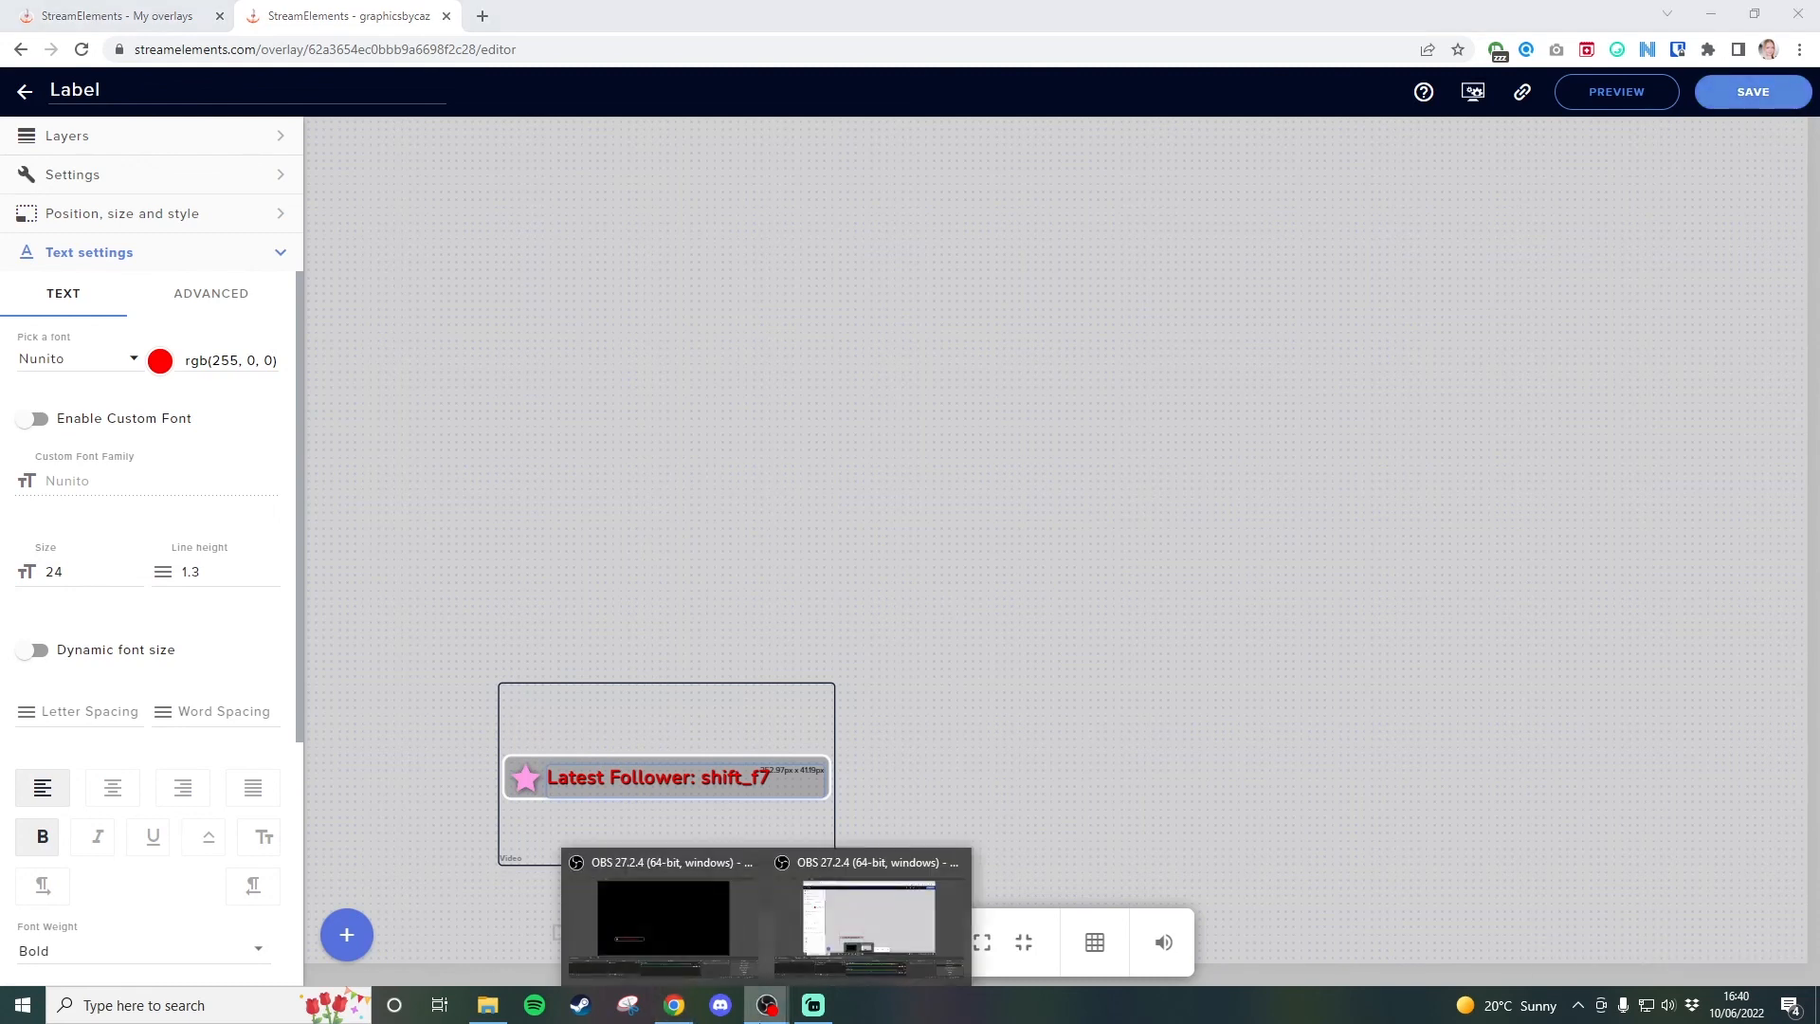
click(694, 959)
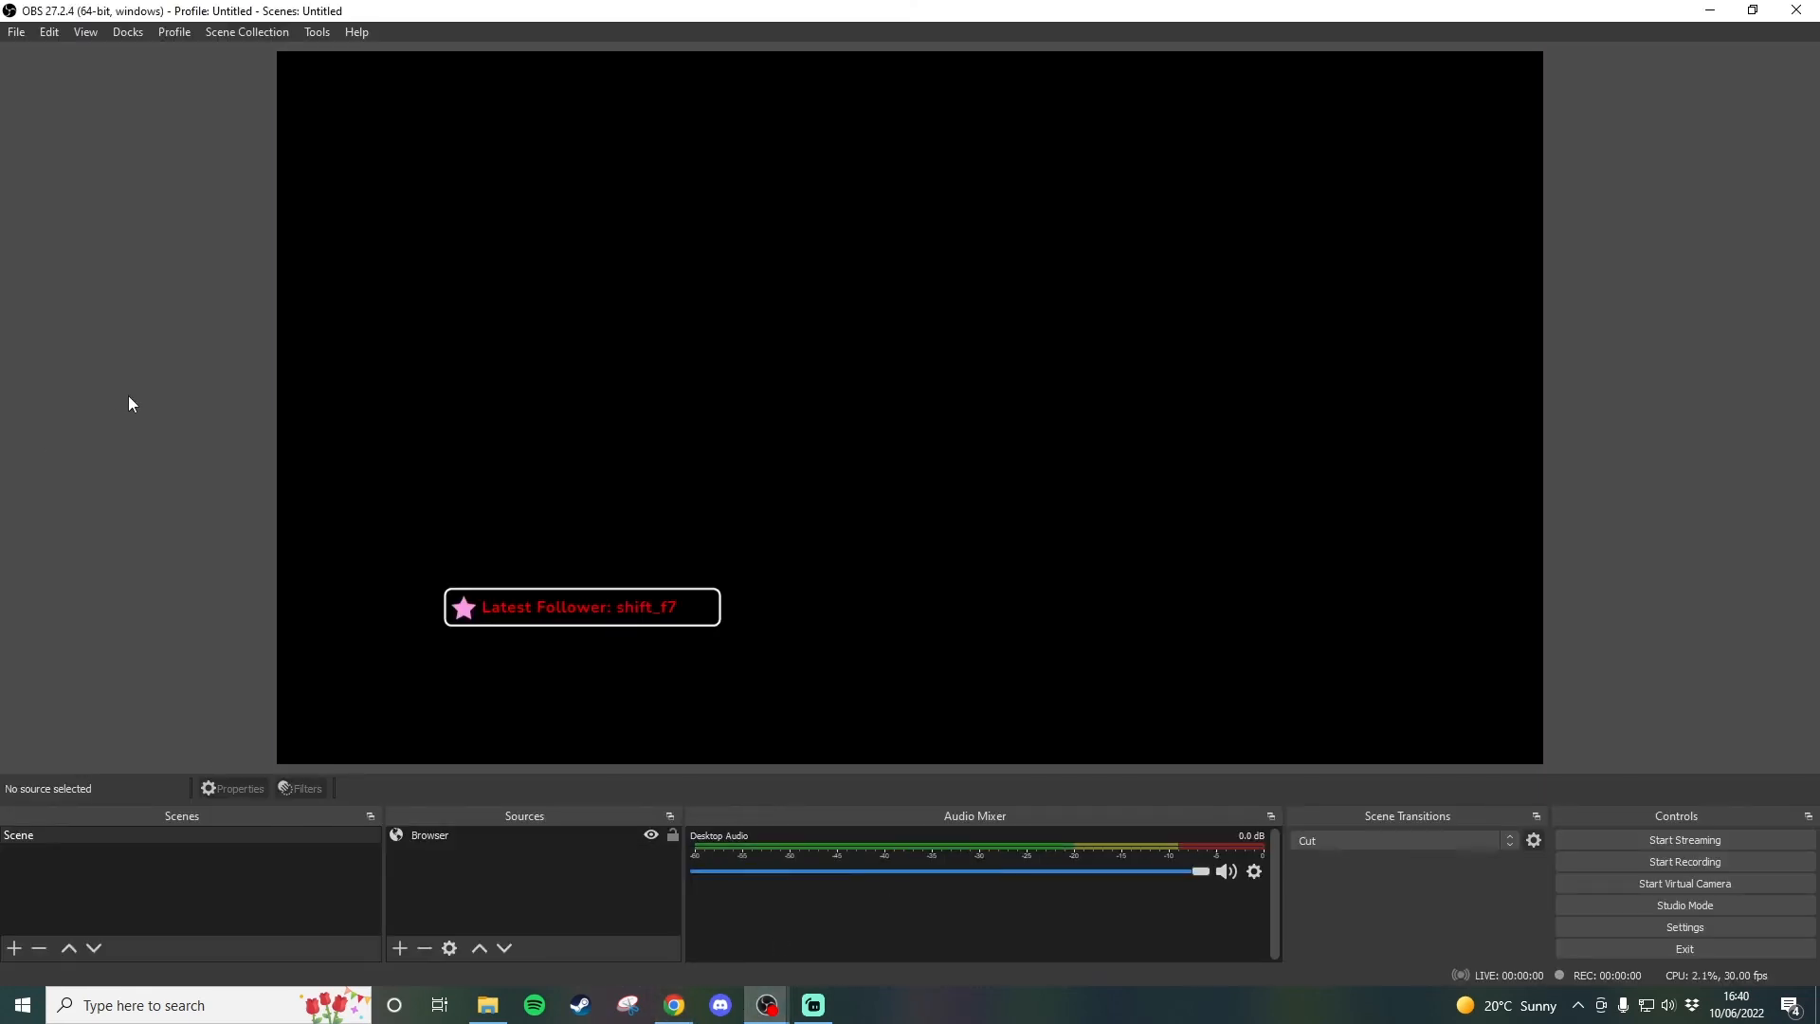